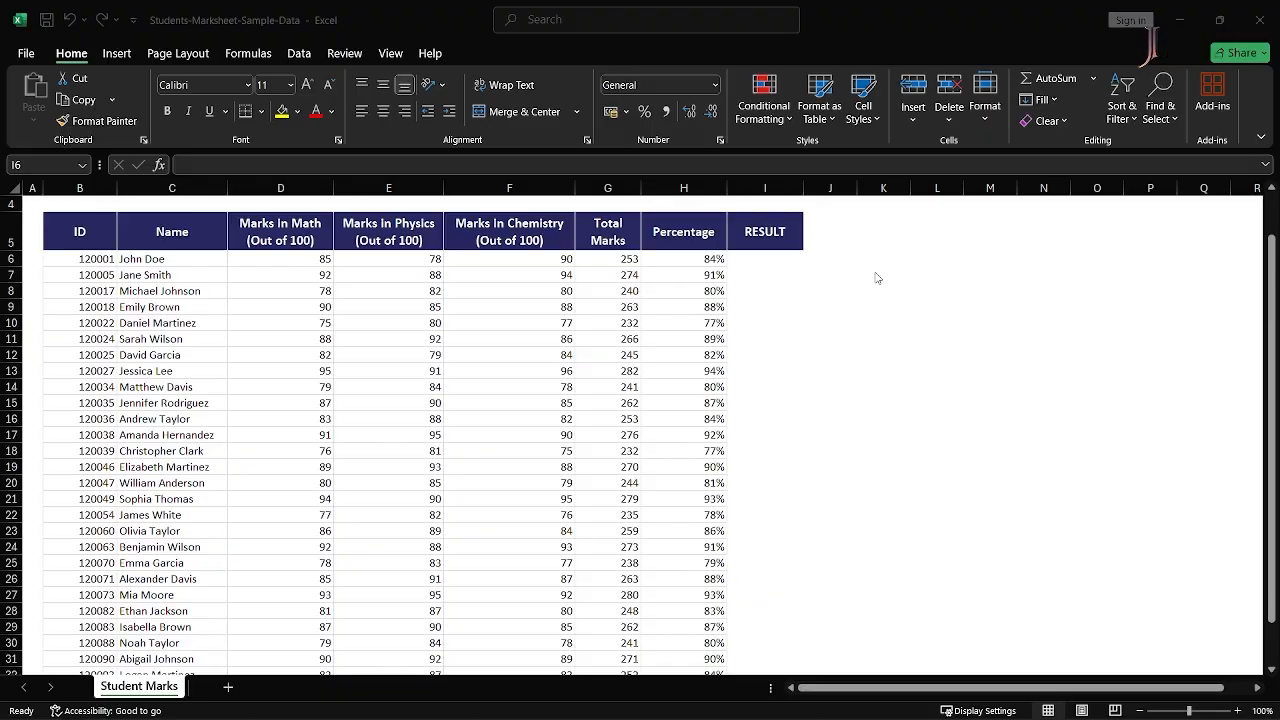
- Start I6's RESULT formula with =IF(OR(, removing the stray 9
left_click(775, 261)
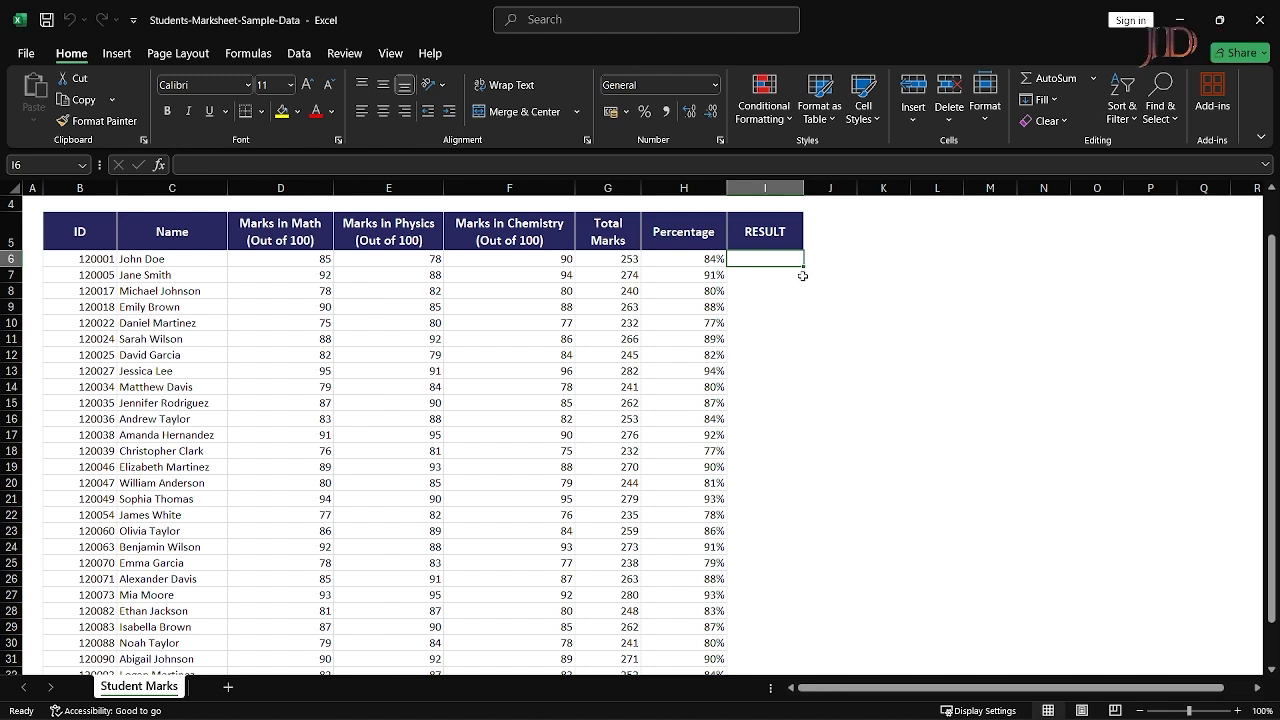
type("=IF")
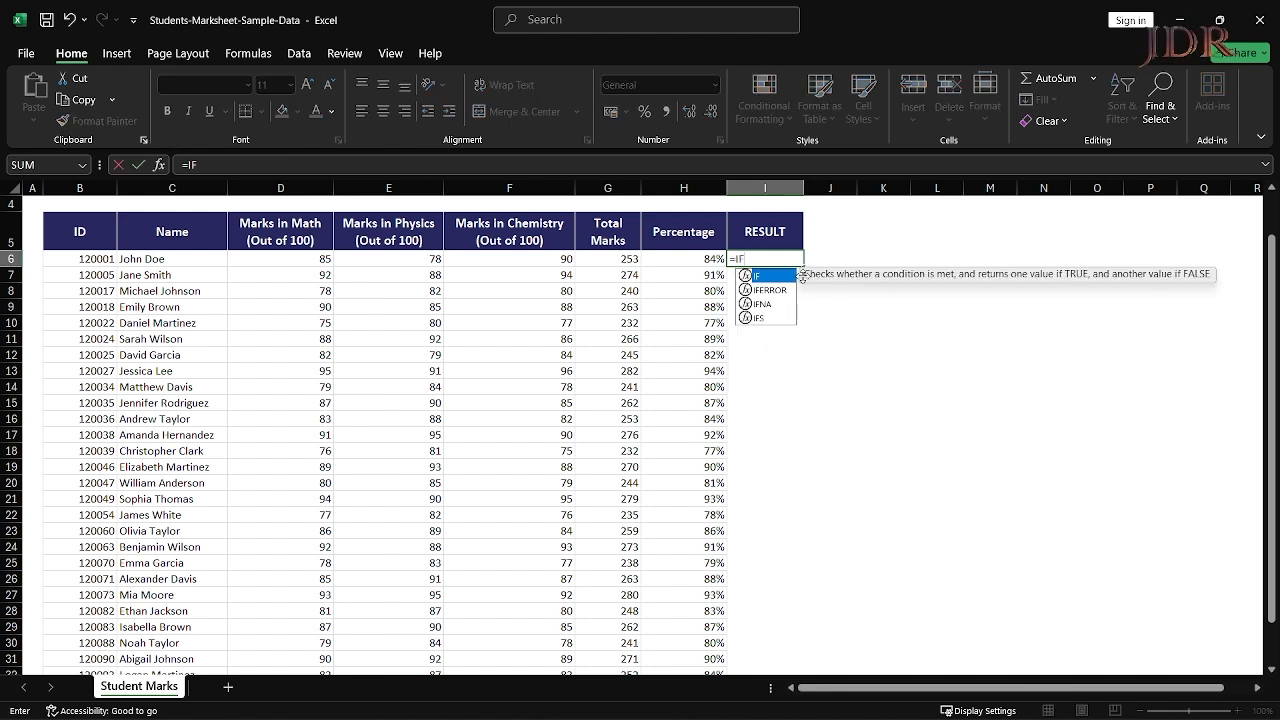
type("(")
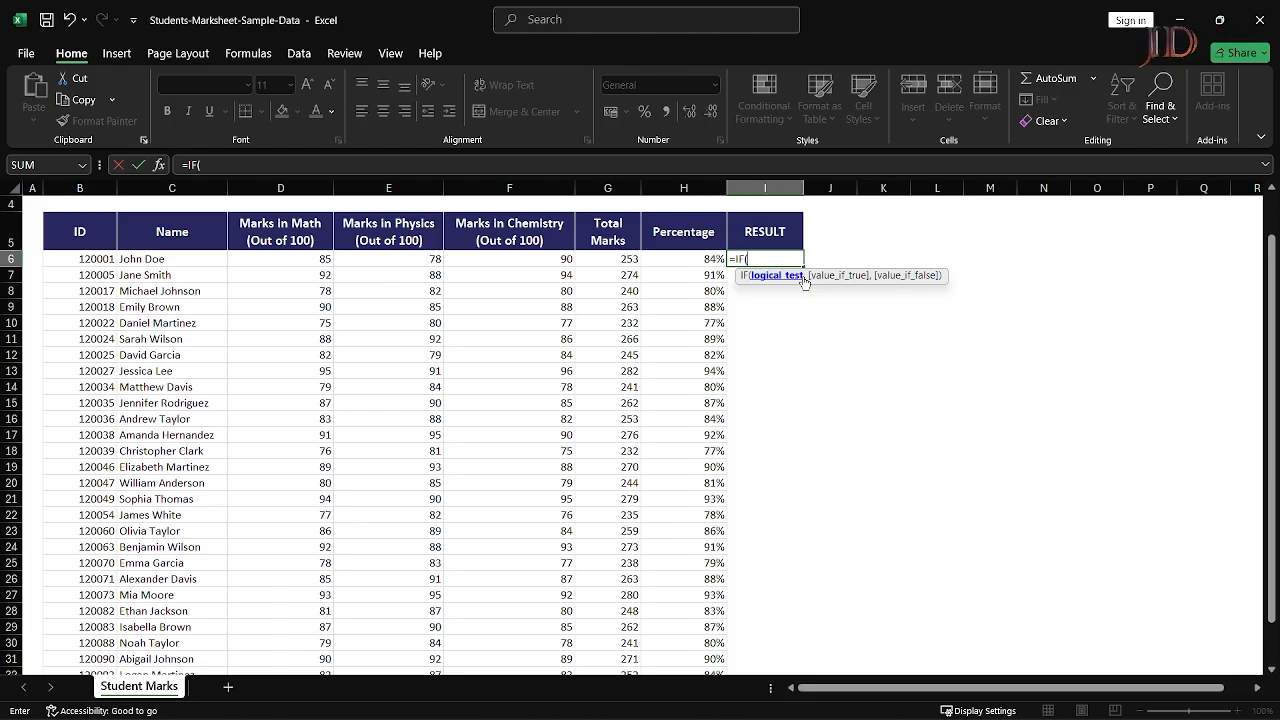
type("OR")
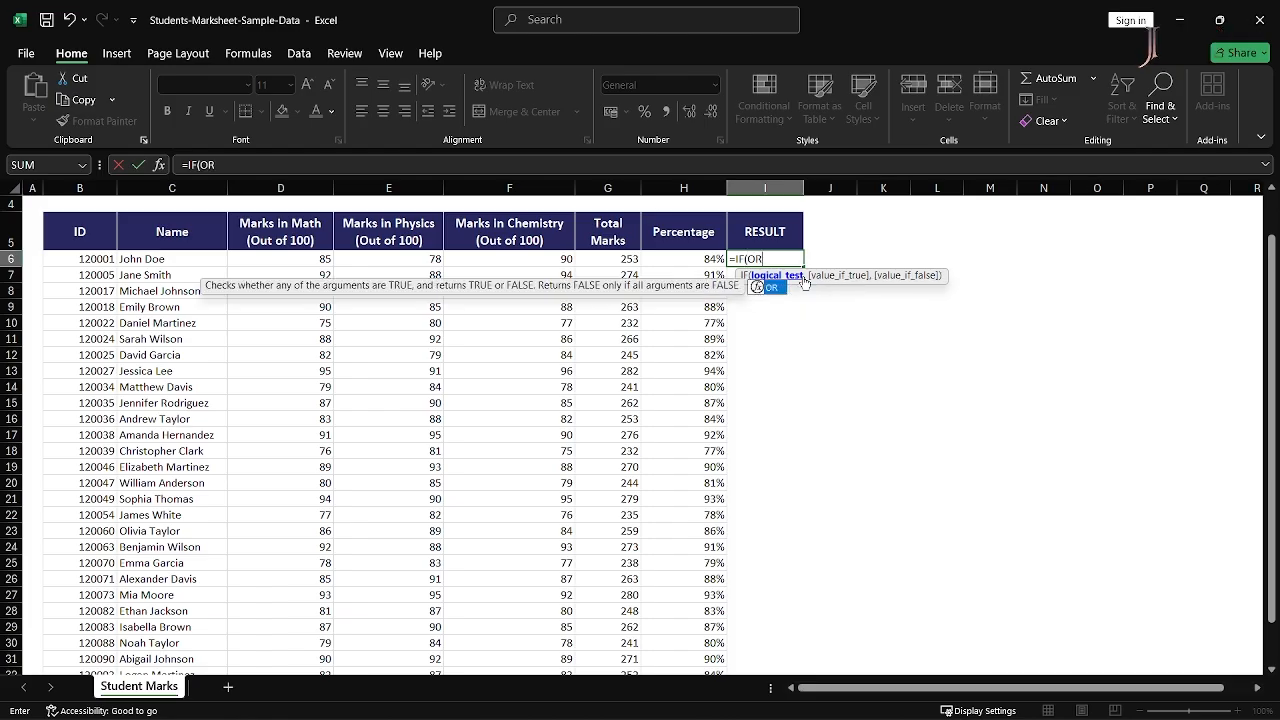
type("9")
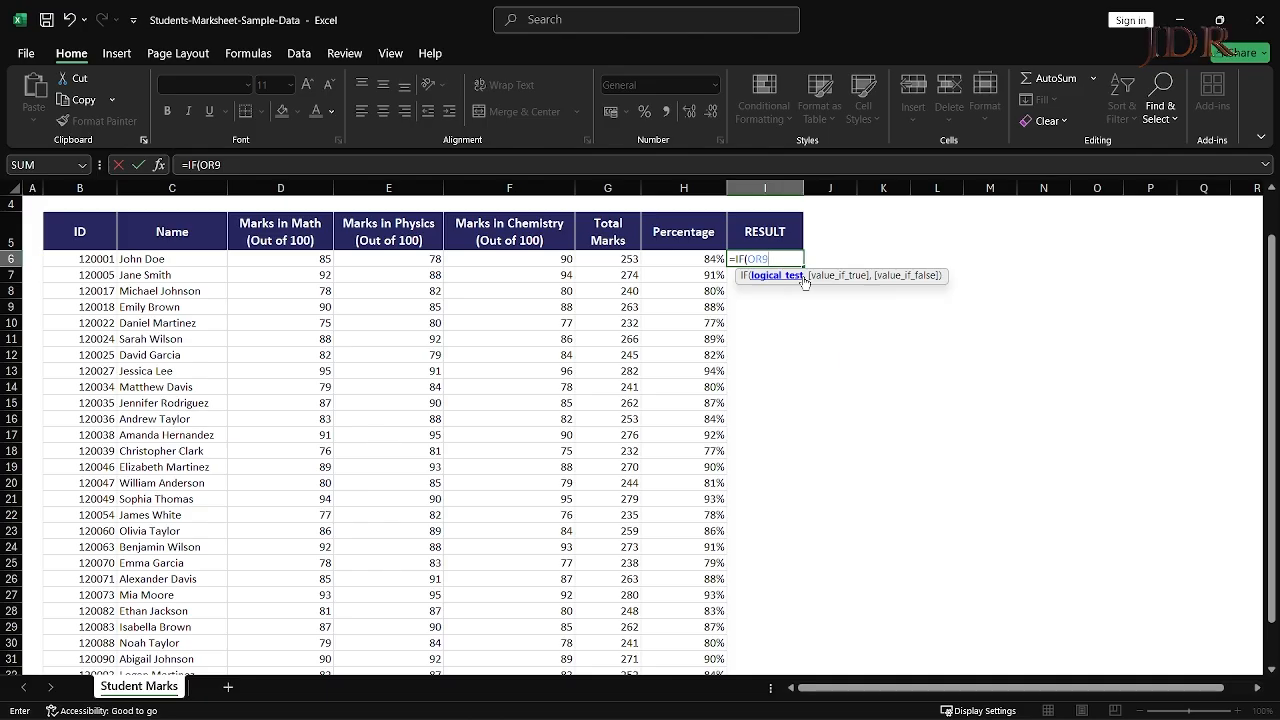
key("BackSpace")
type("(")
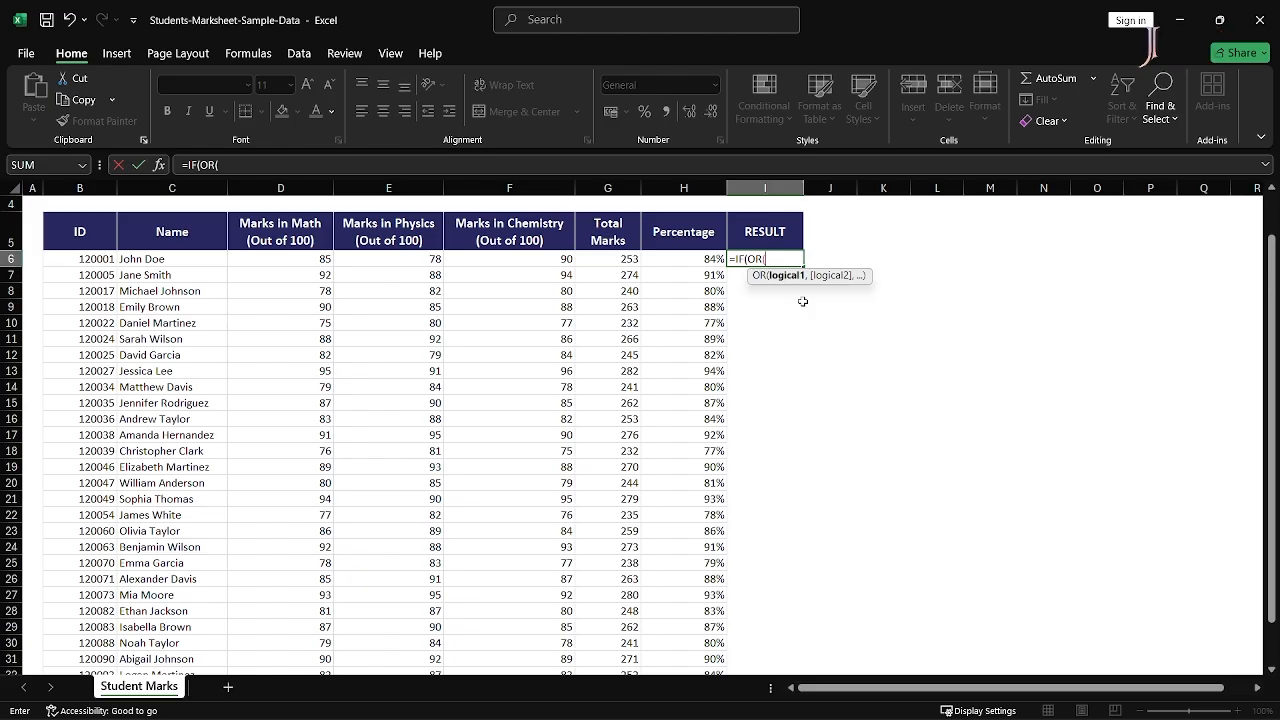
- Fill the OR test with D6<35, E6<35 and F6<35 and close its bracket
key("Left")
key("Left")
key("Left")
key("Left")
key("Left")
key("Left")
key("Right")
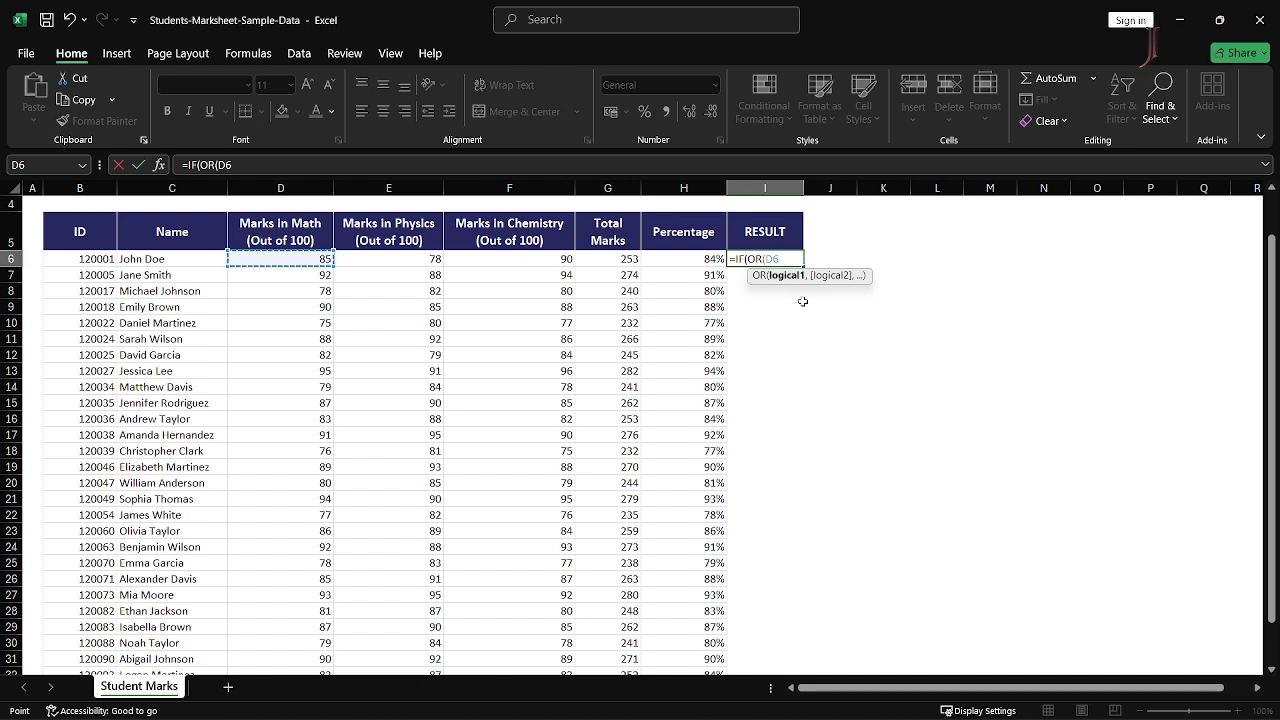
type("<35,")
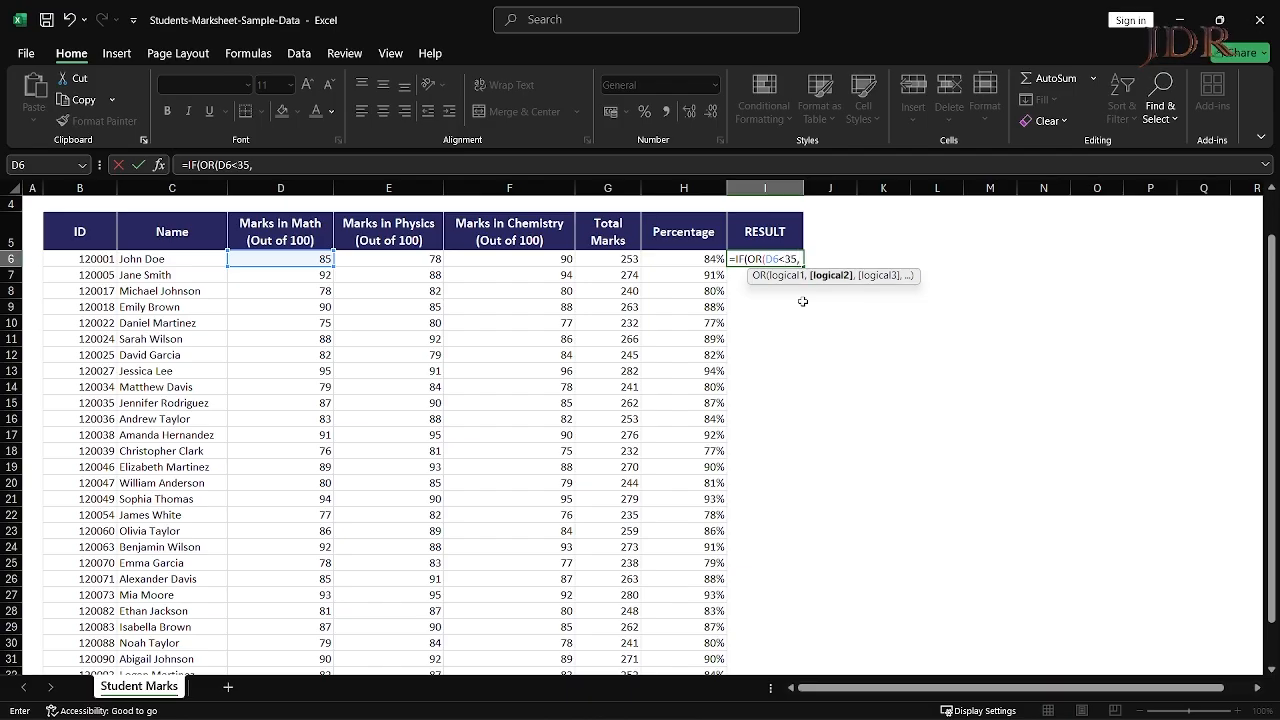
key("Left")
key("Left")
key("Left")
key("Left")
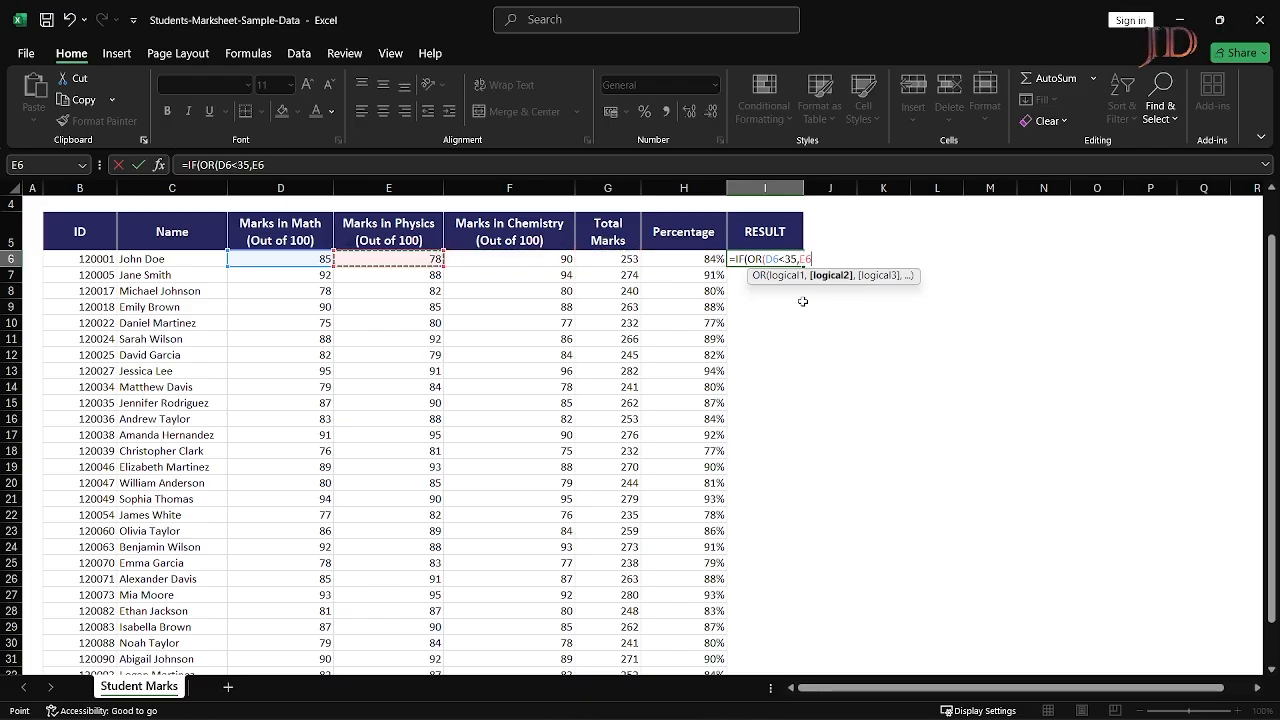
type("<35")
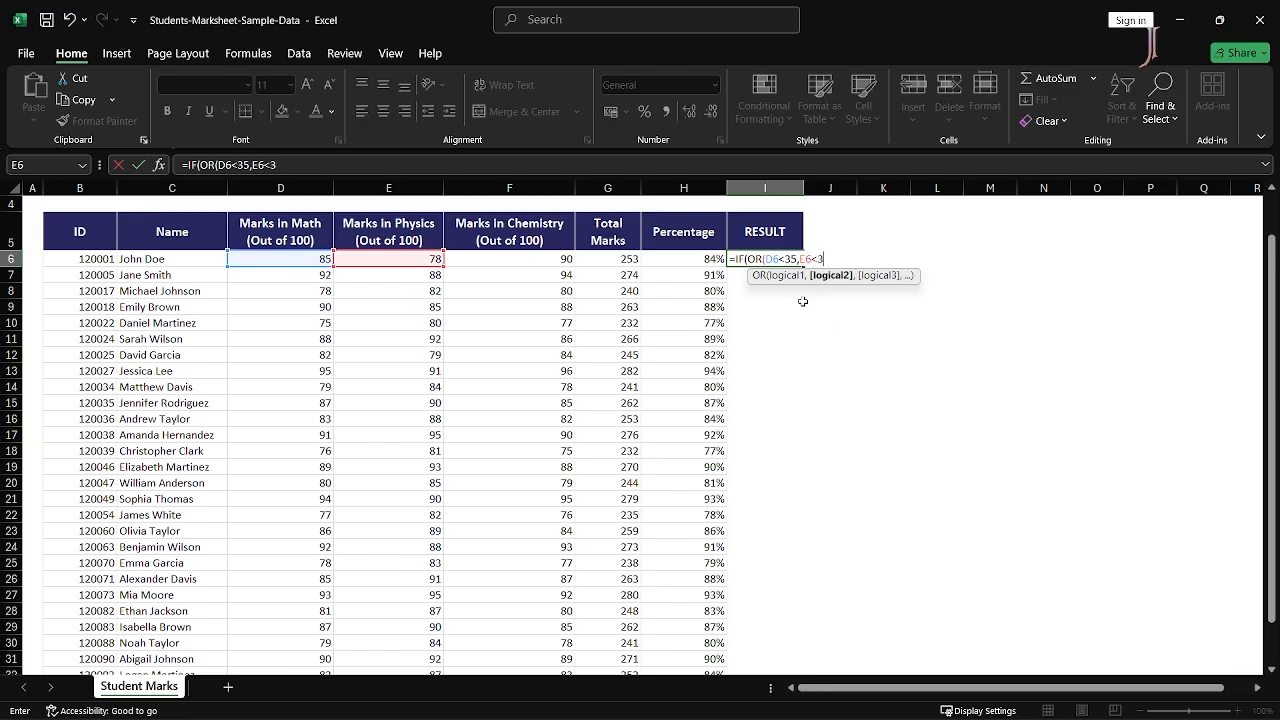
type(",")
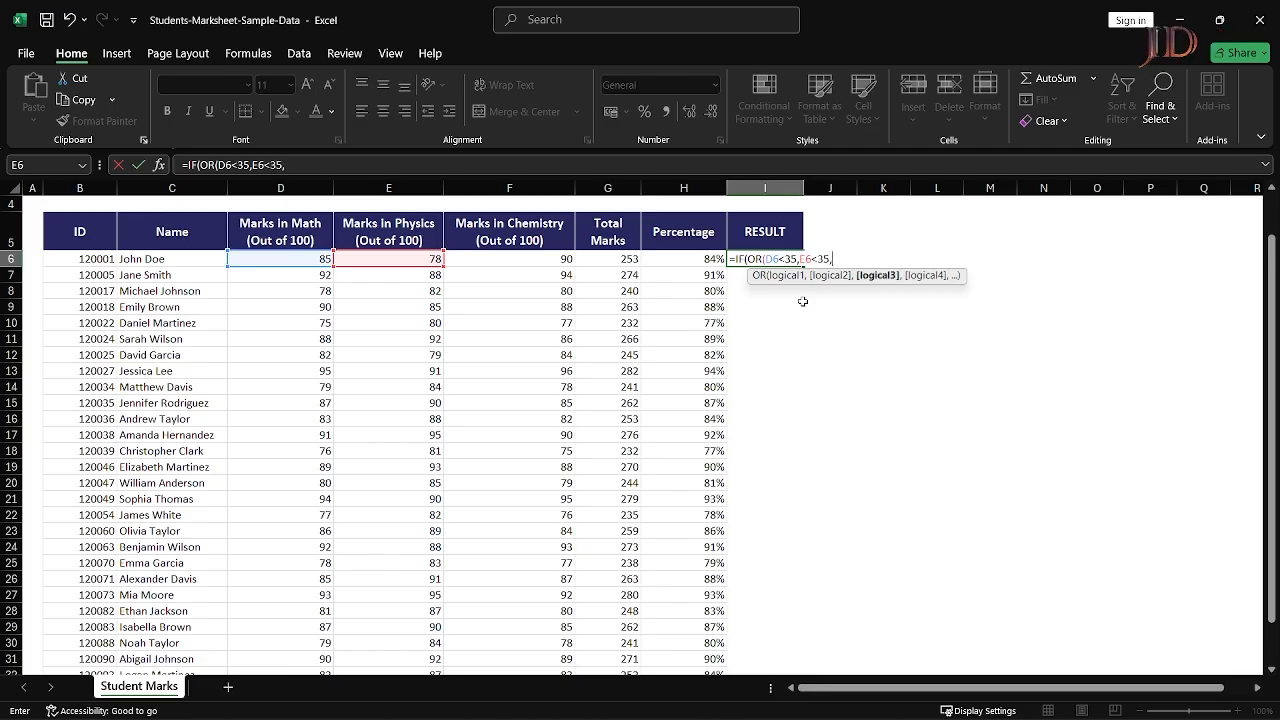
key("Left")
key("Left")
key("Left")
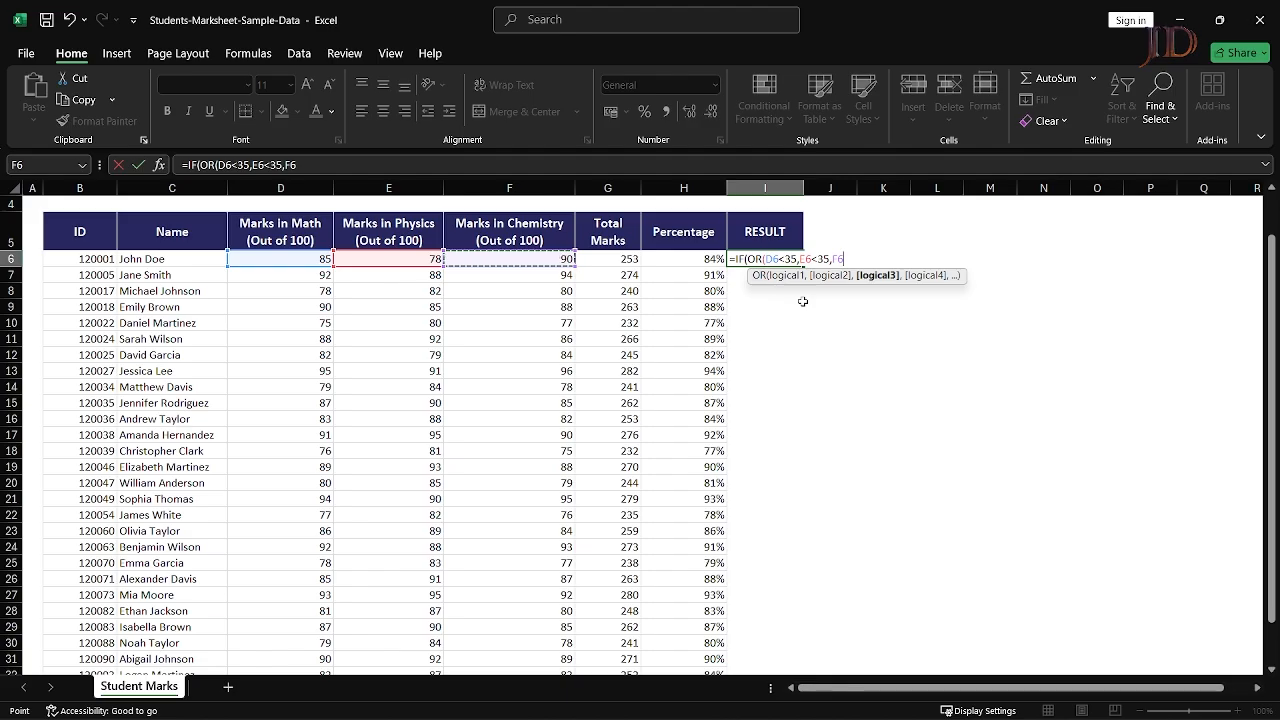
type("<35")
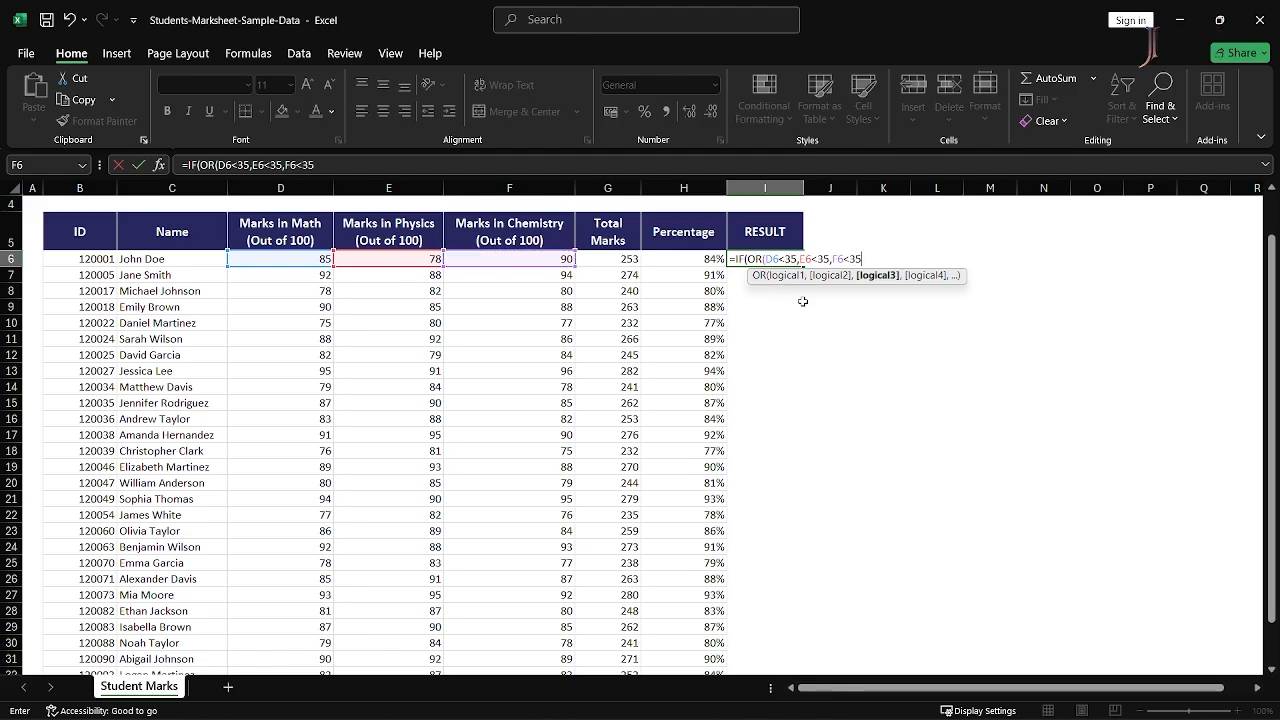
type(",")
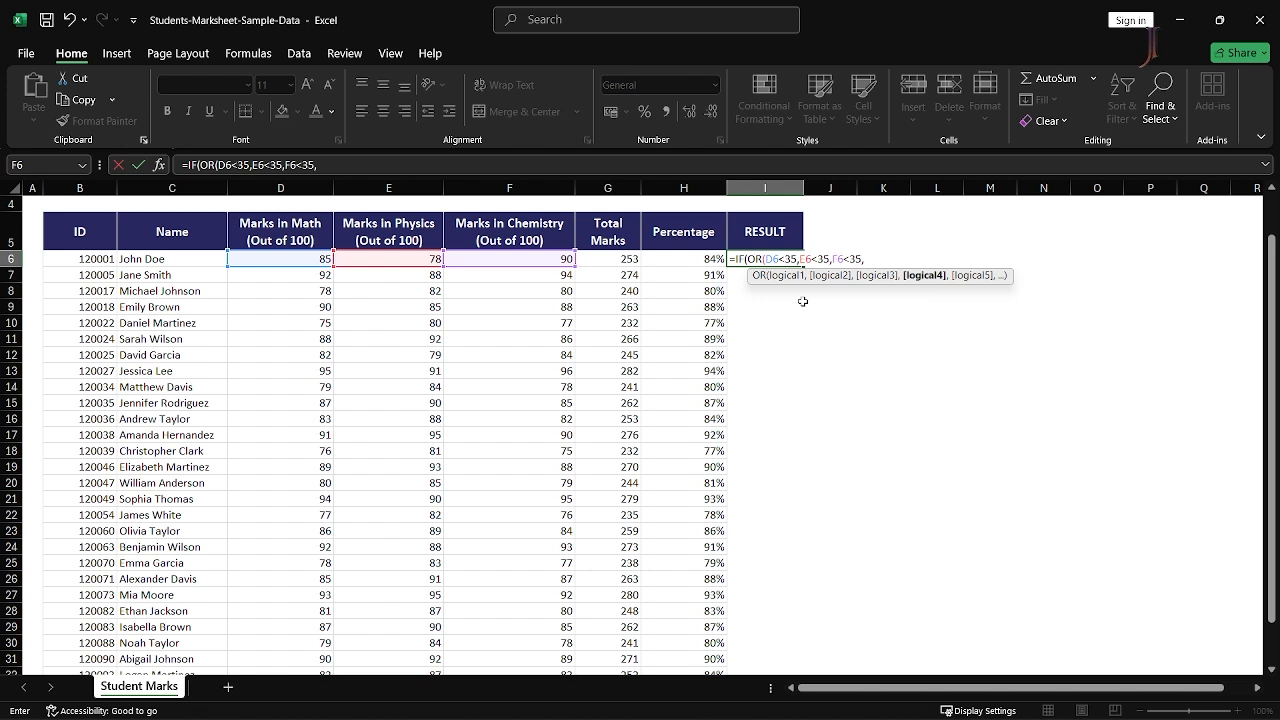
key("BackSpace")
type(")")
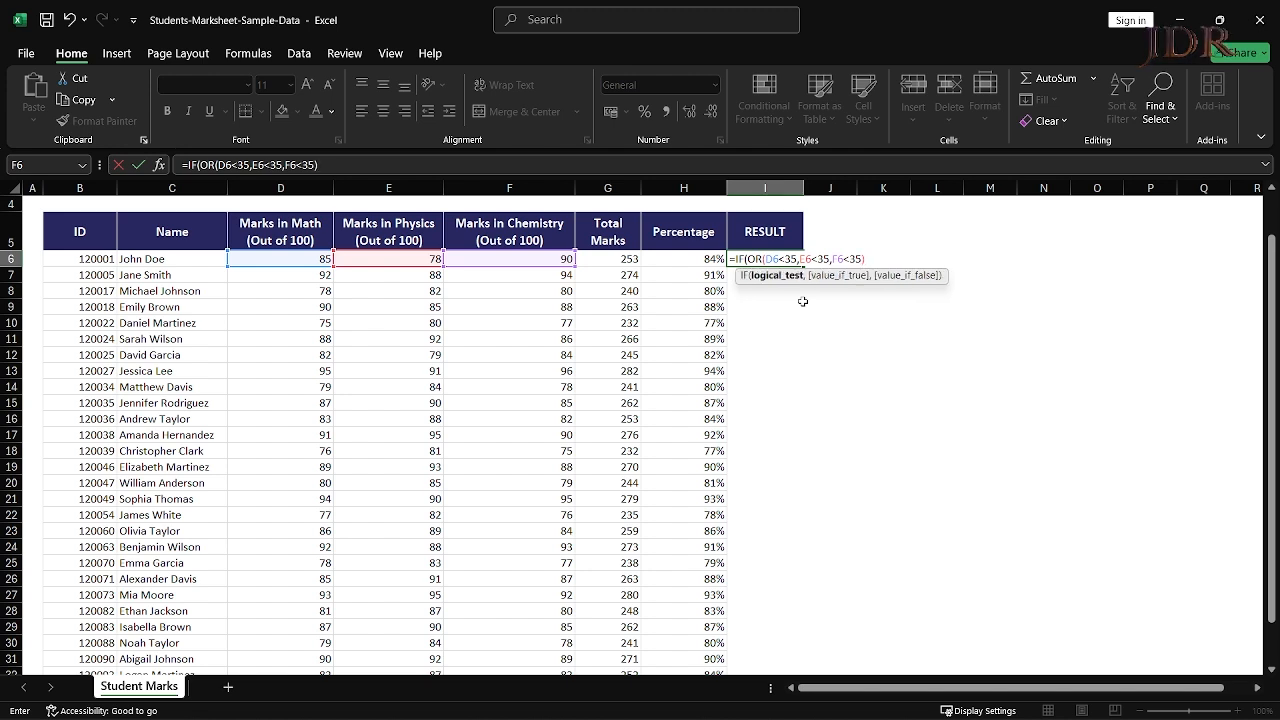
type(",")
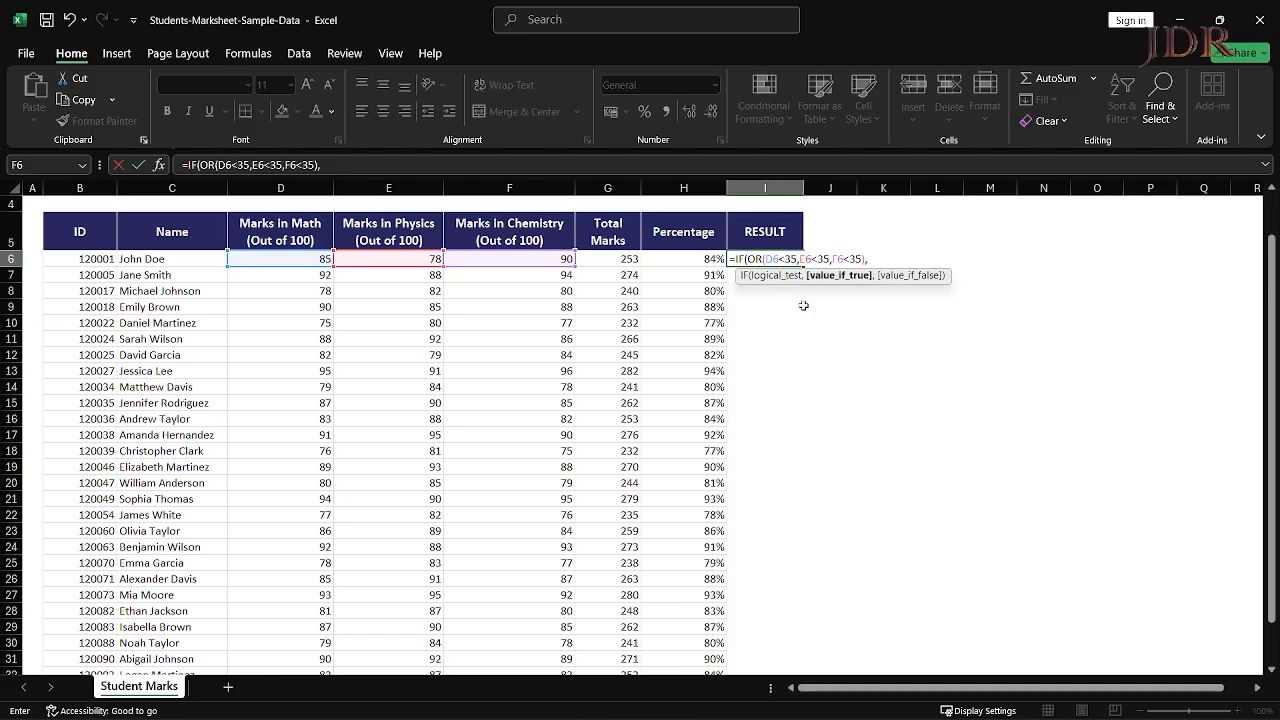
- Enter "Fail" as the IF's value-if-true after the OR test
type("\"Fail\"")
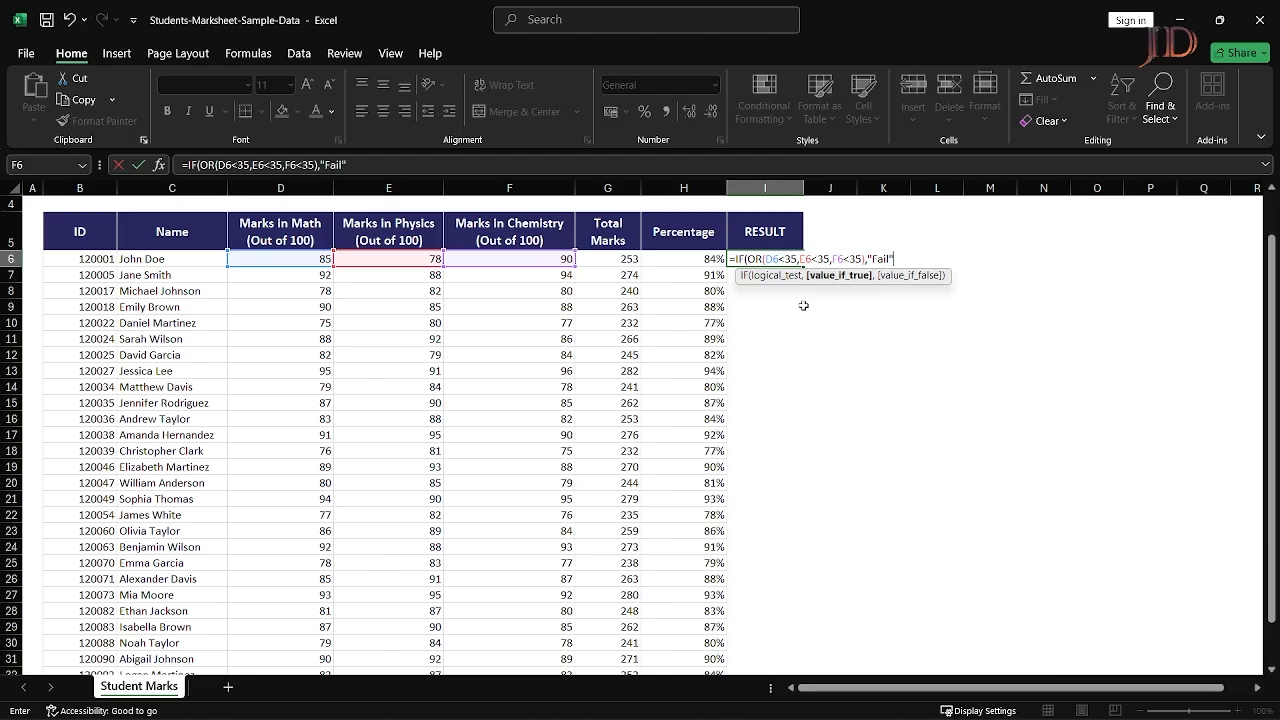
type(",")
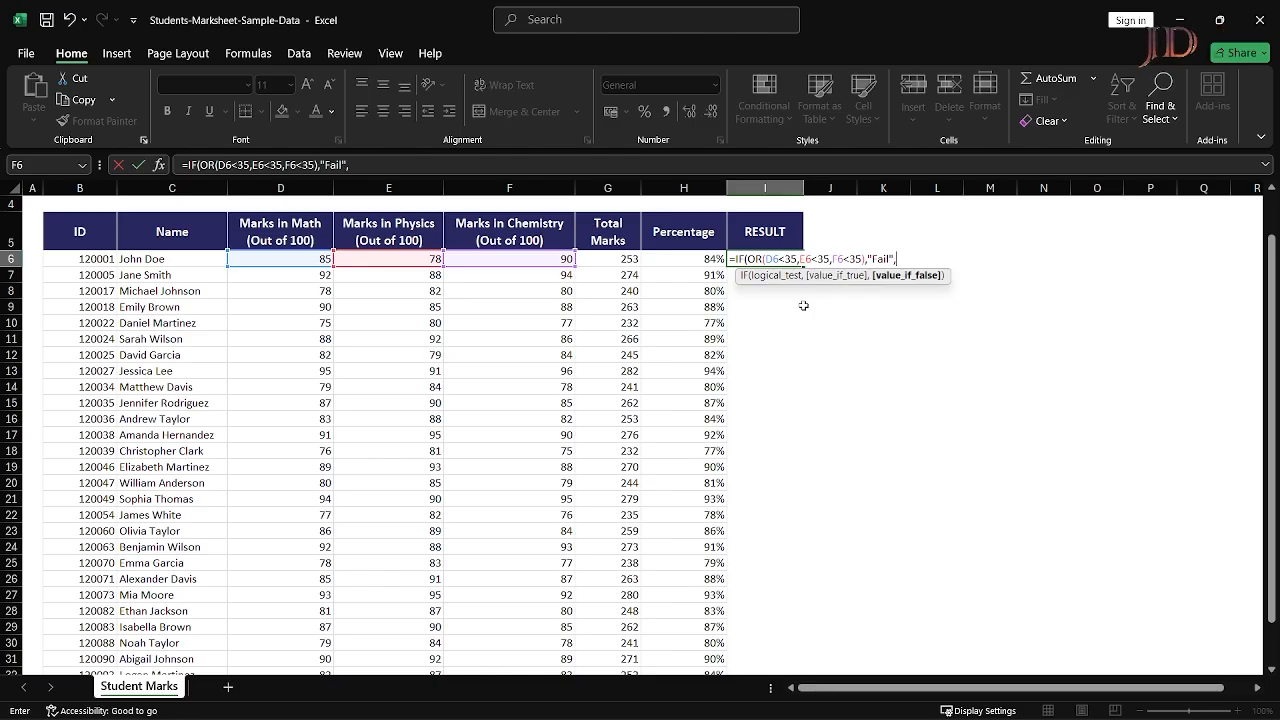
- Add a nested IF returning "First Class" when H6 is at least 60
type("if")
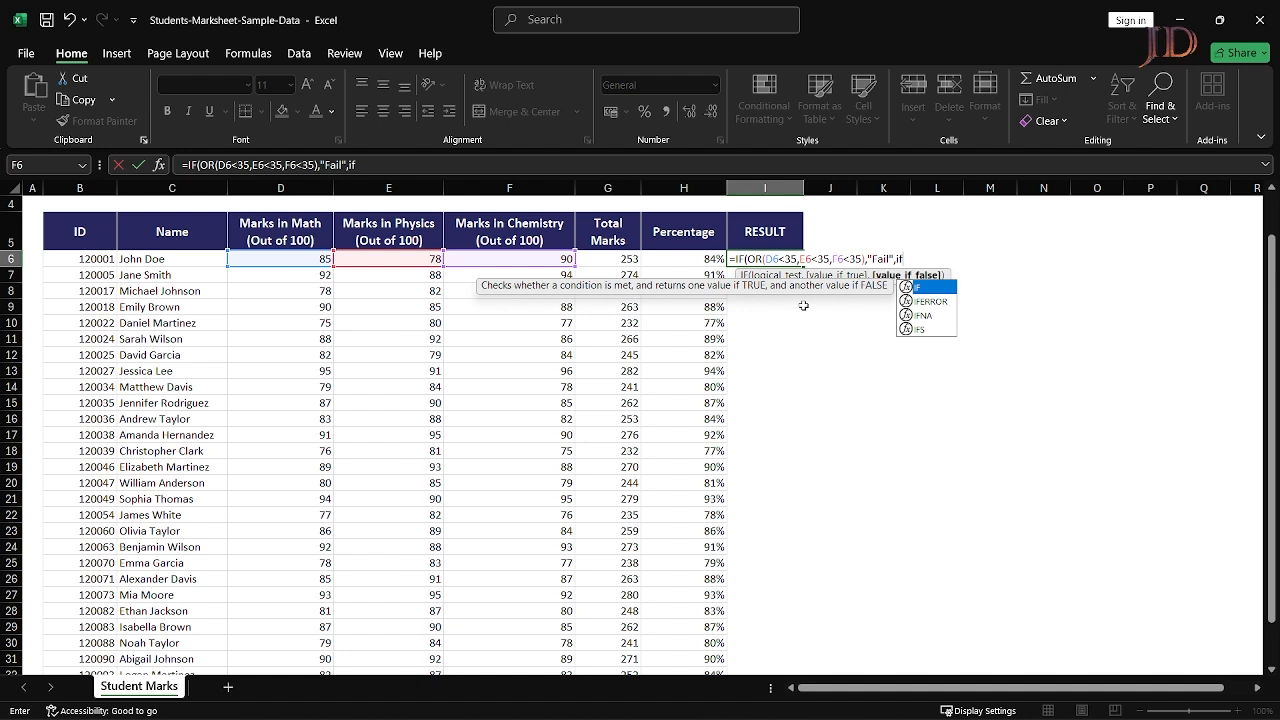
type("(")
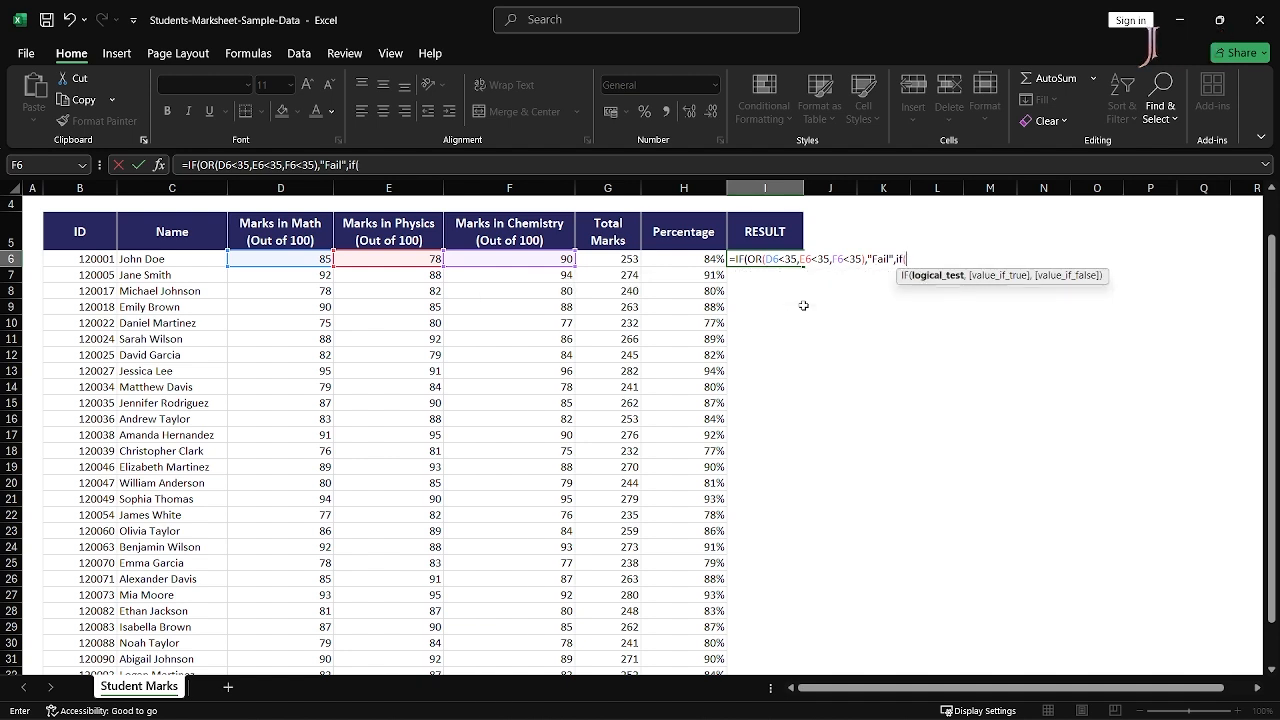
key("Left")
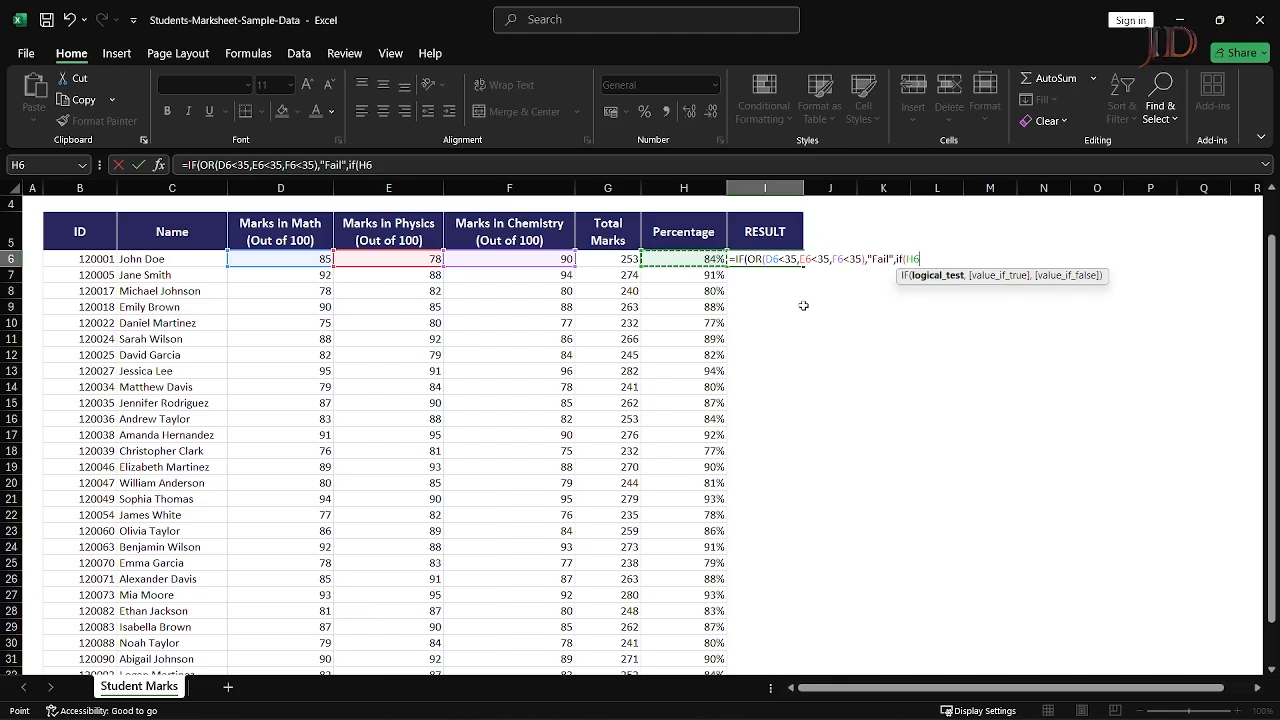
type(">")
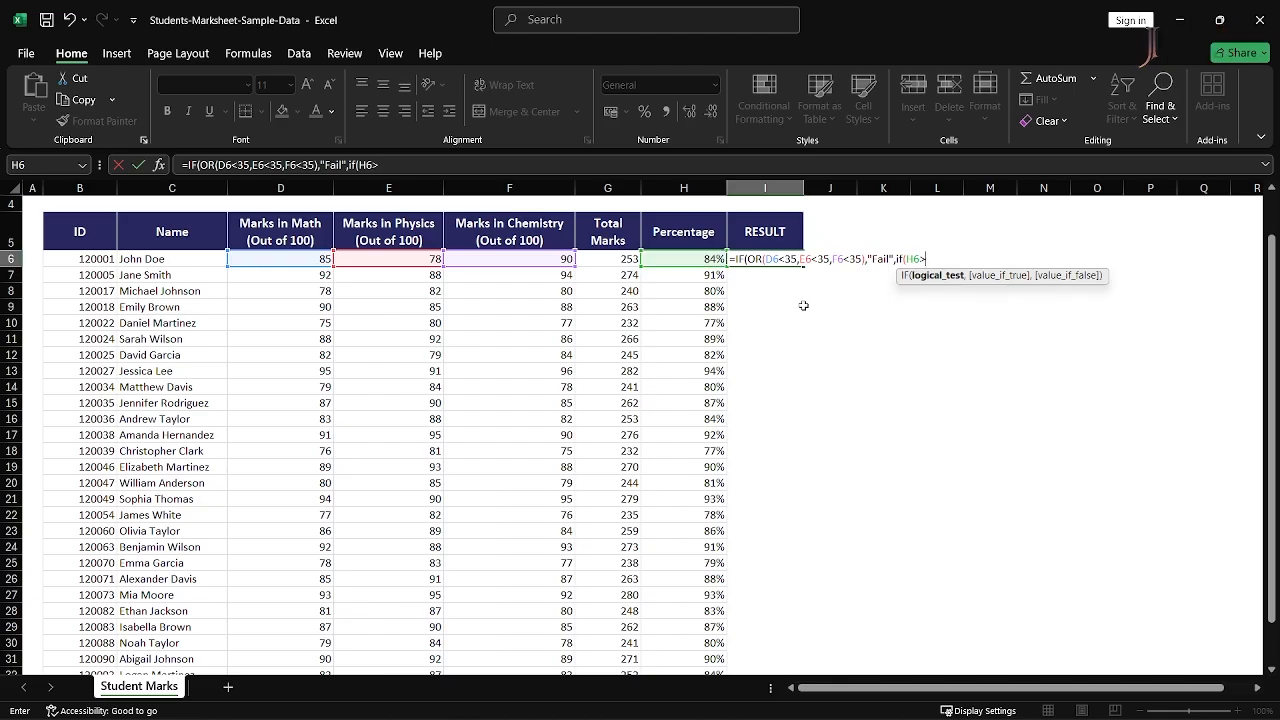
type("=60")
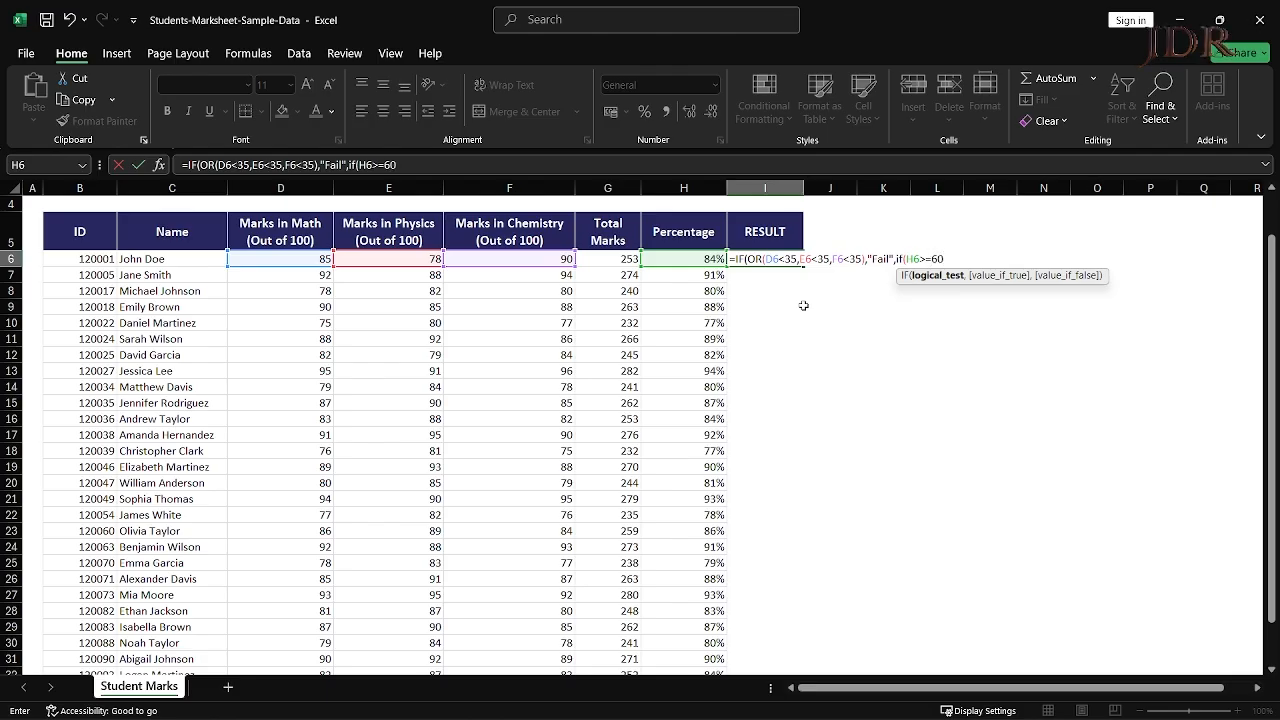
type(",")
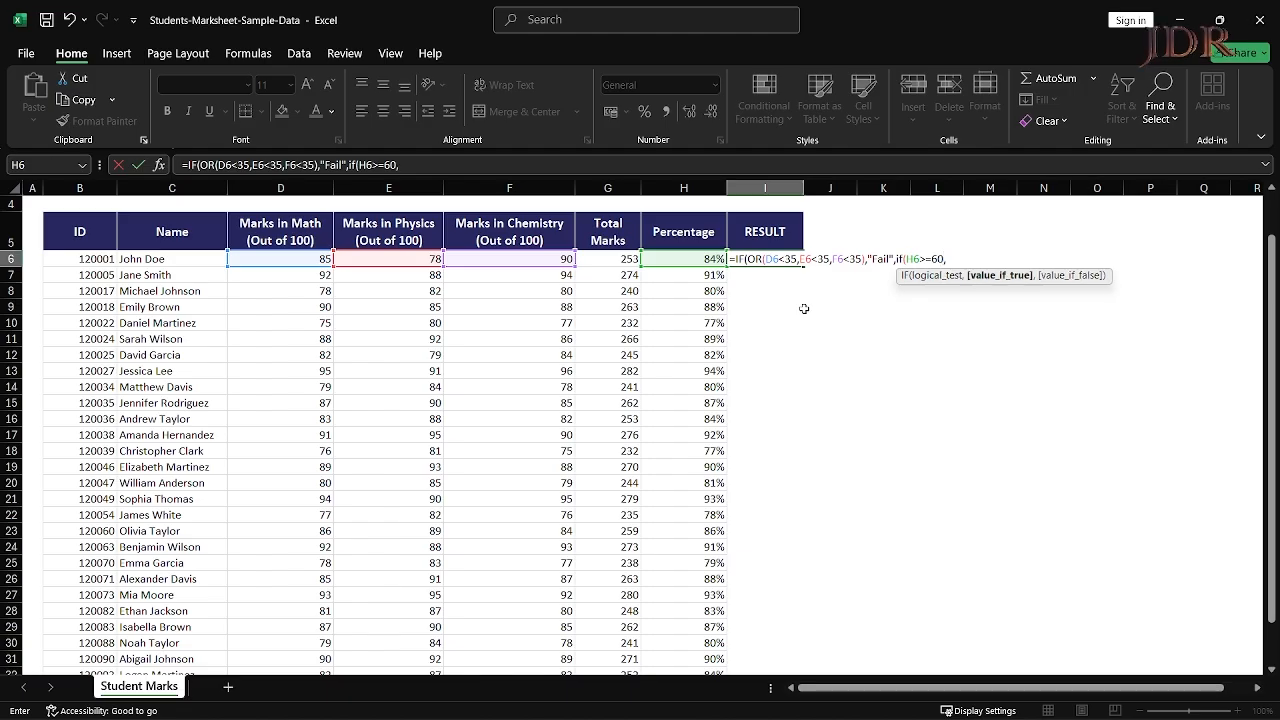
type("\"")
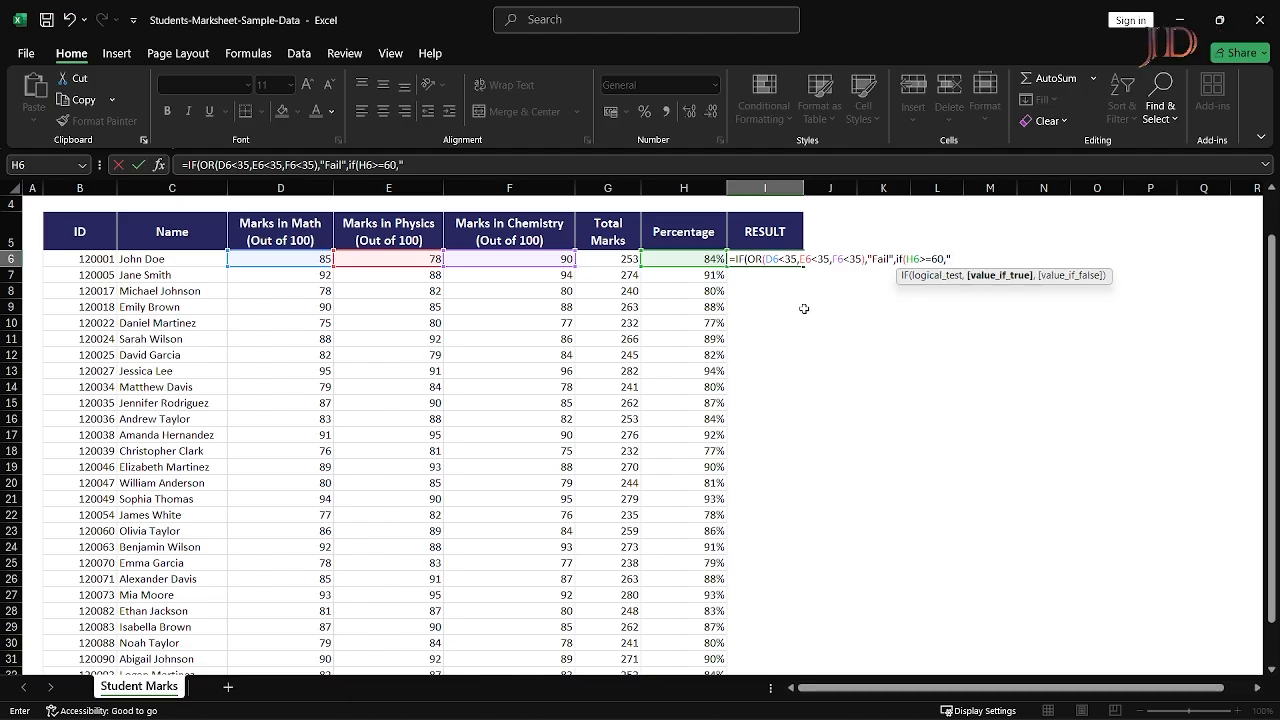
type("First Class")
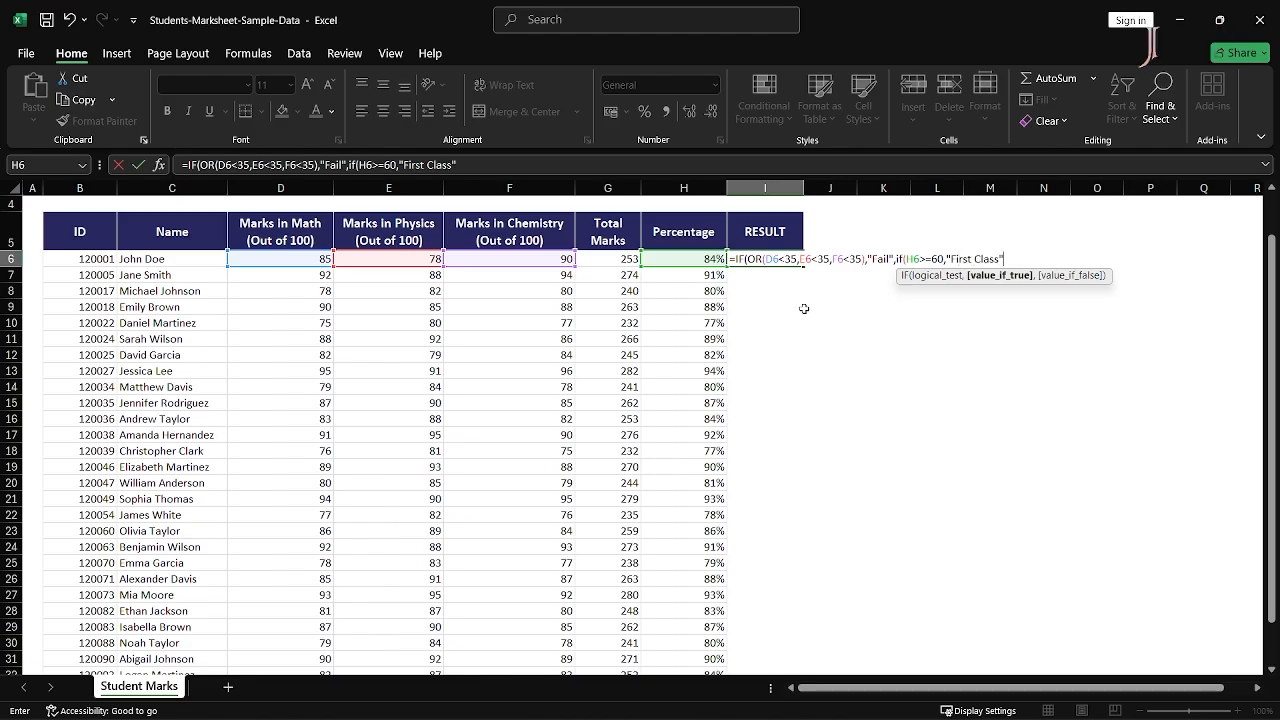
type("\",")
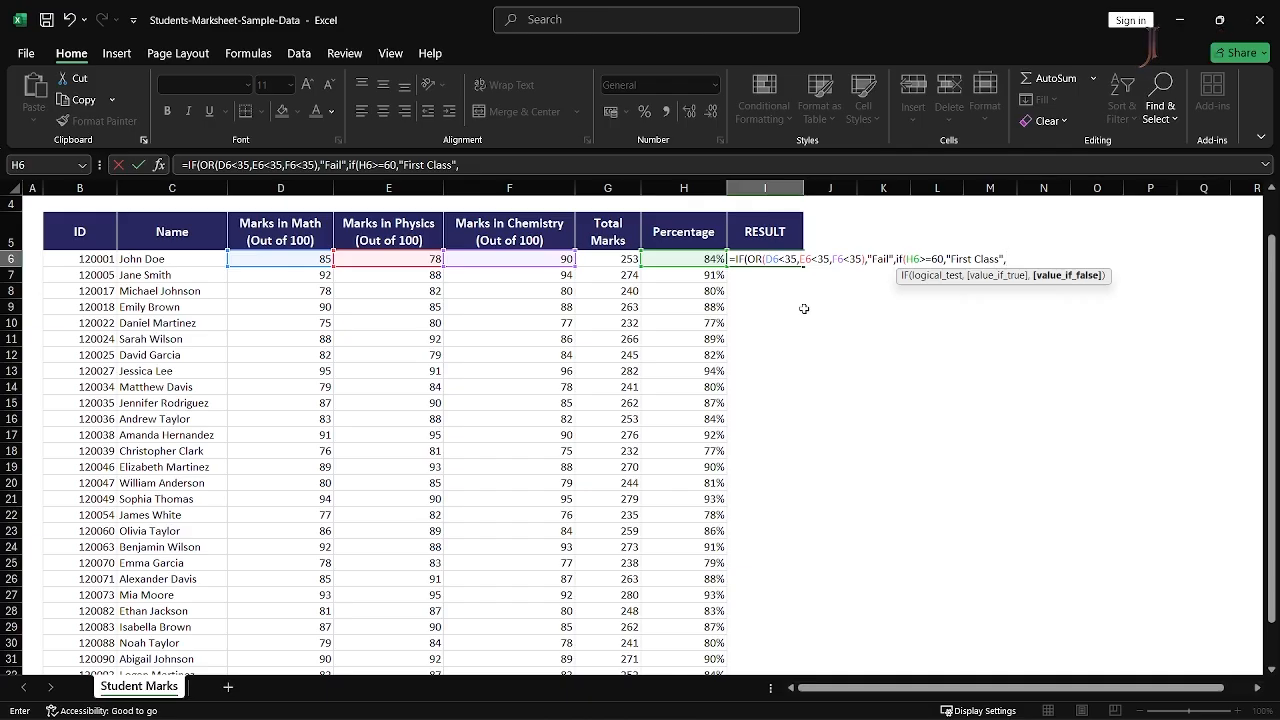
- Add a third IF giving "Second Class" for H6>=50, else "Third Class", closing all brackets
type("if")
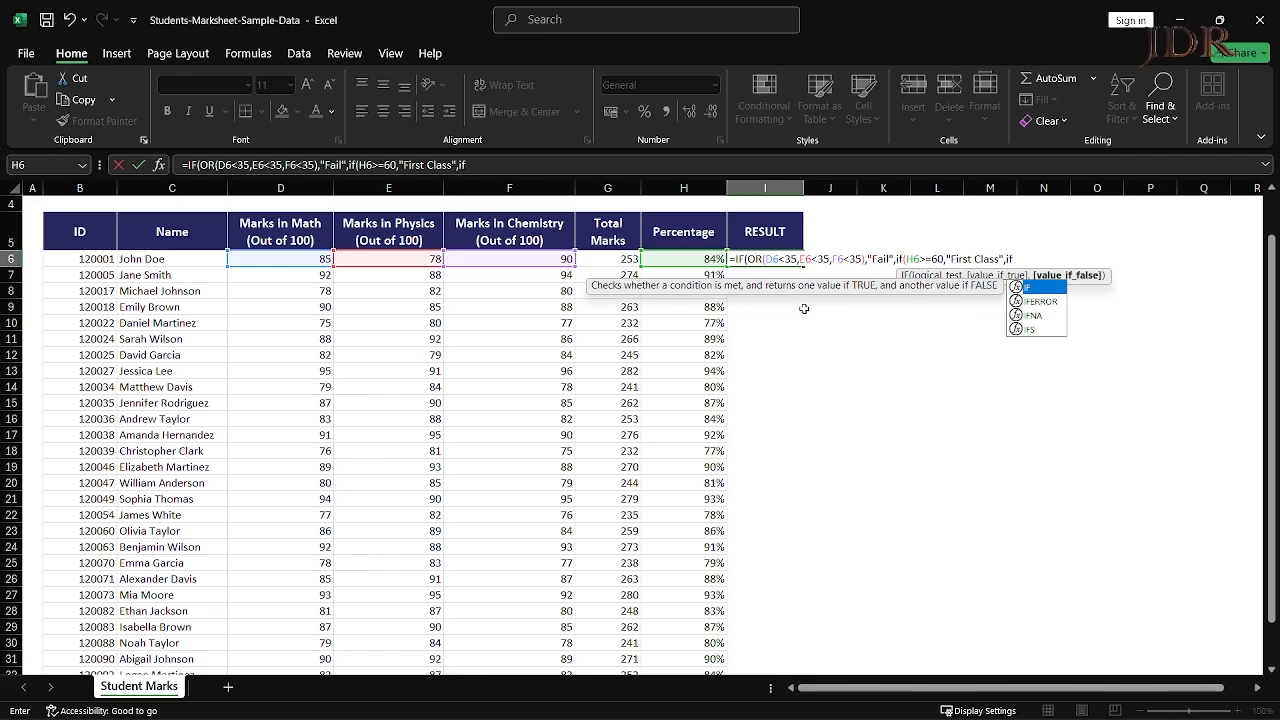
type("(")
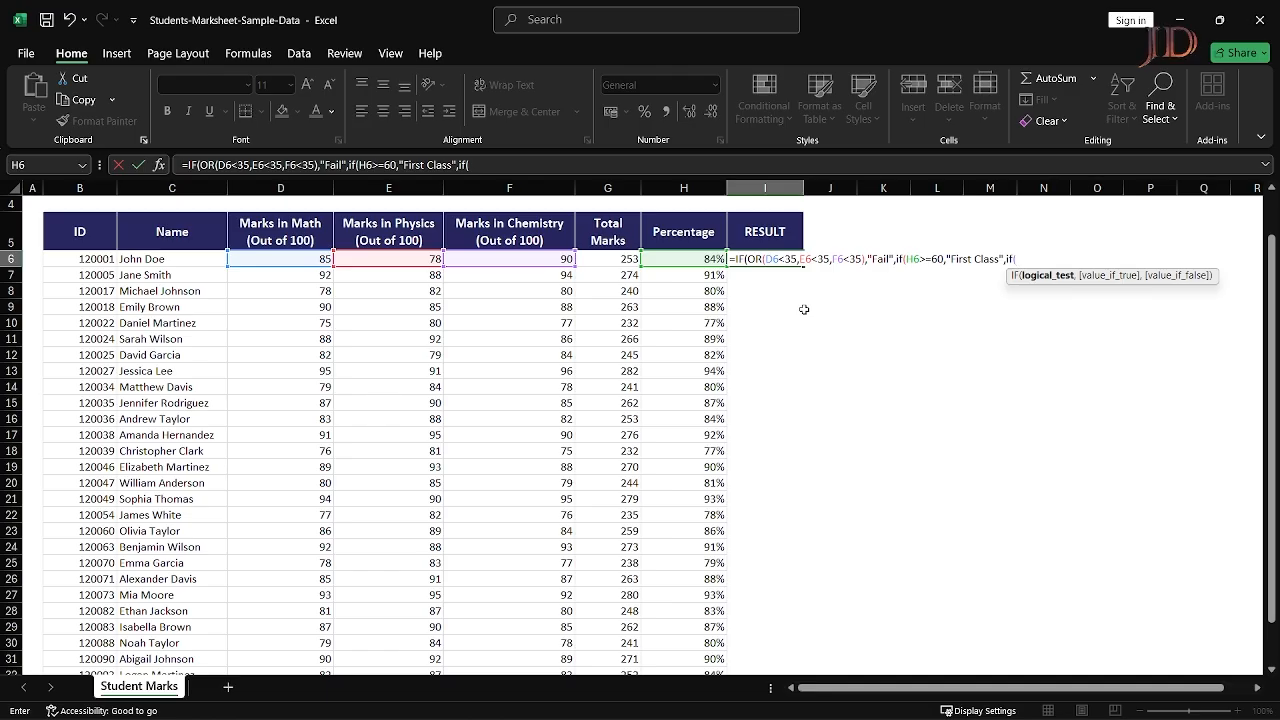
key("Left")
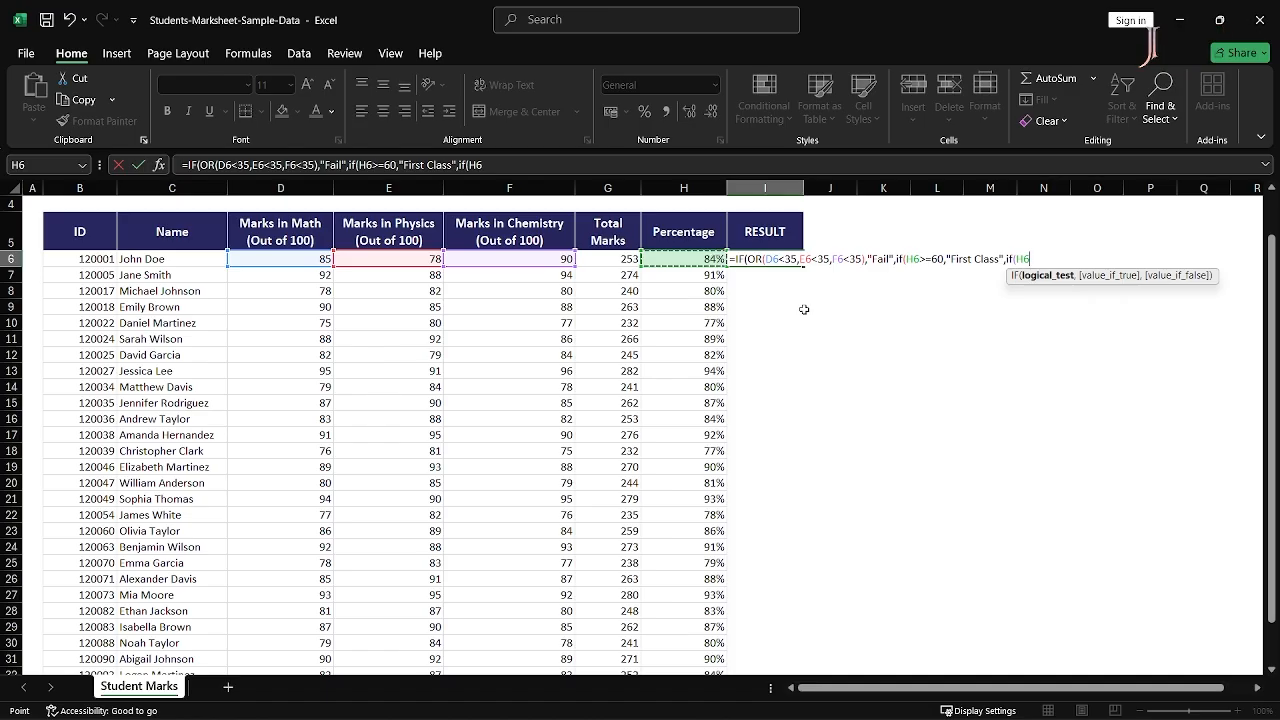
type(">")
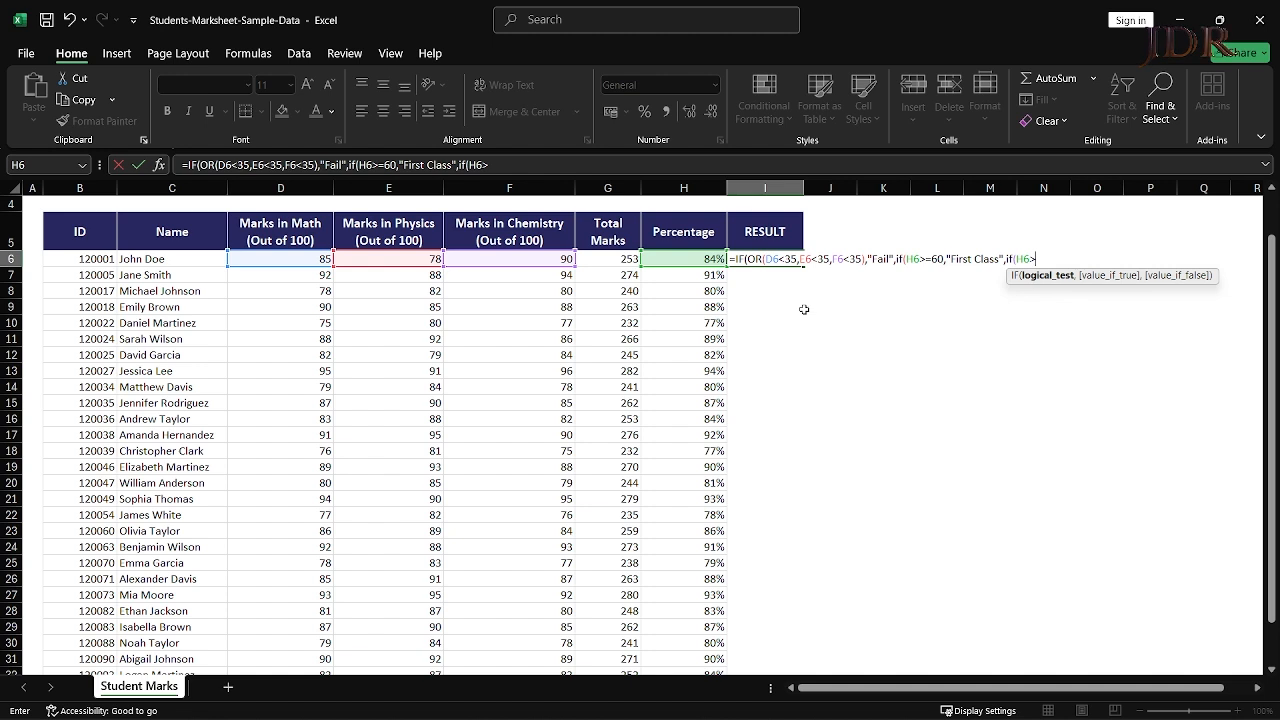
type("=")
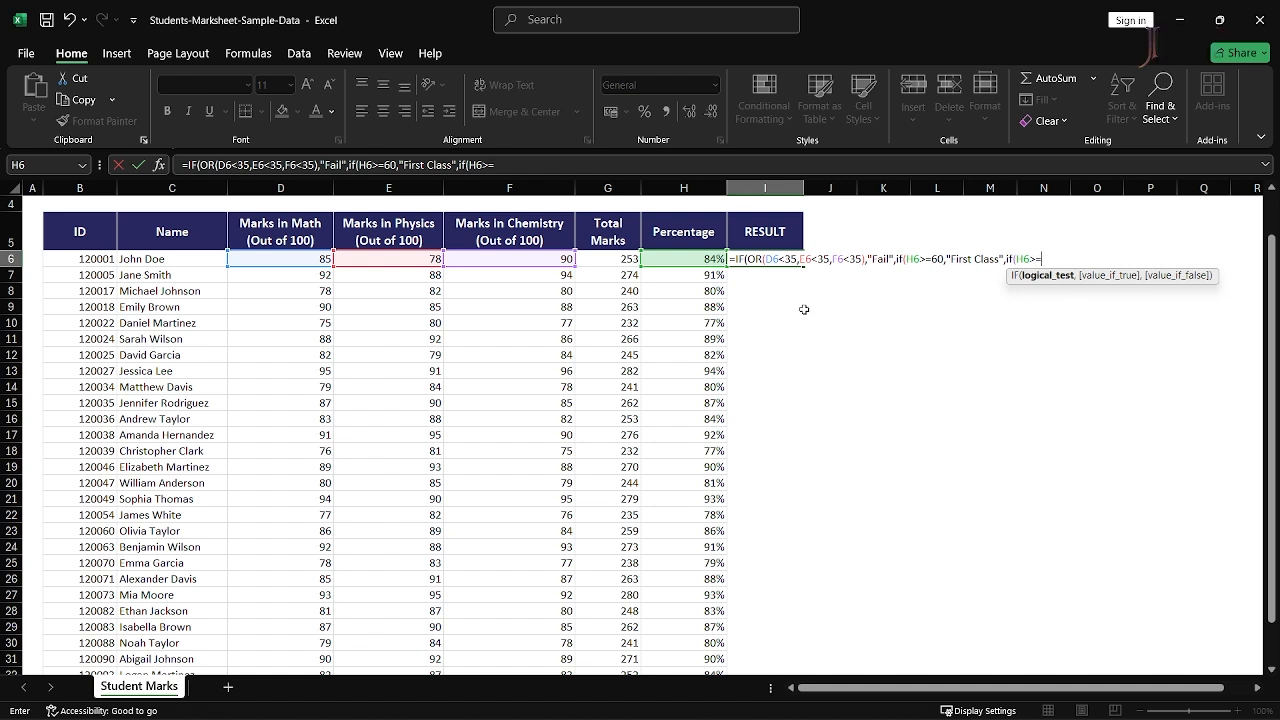
type("50")
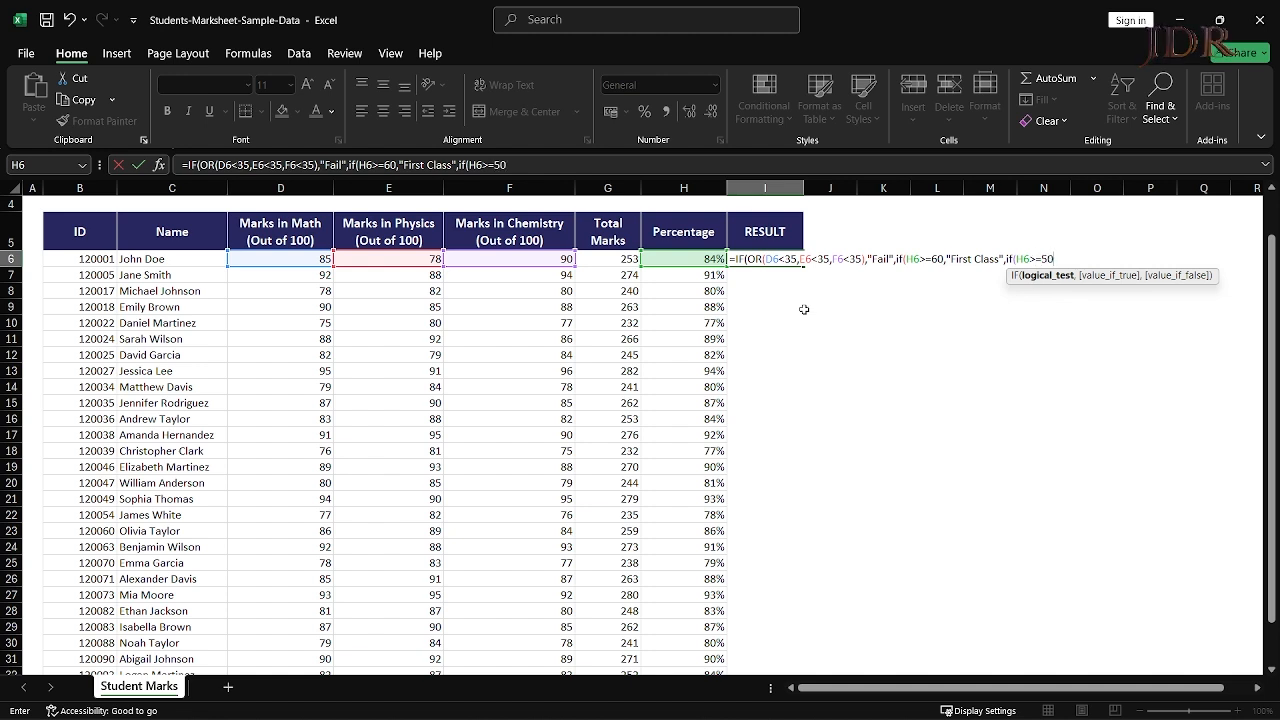
type(",")
type("\"Sec")
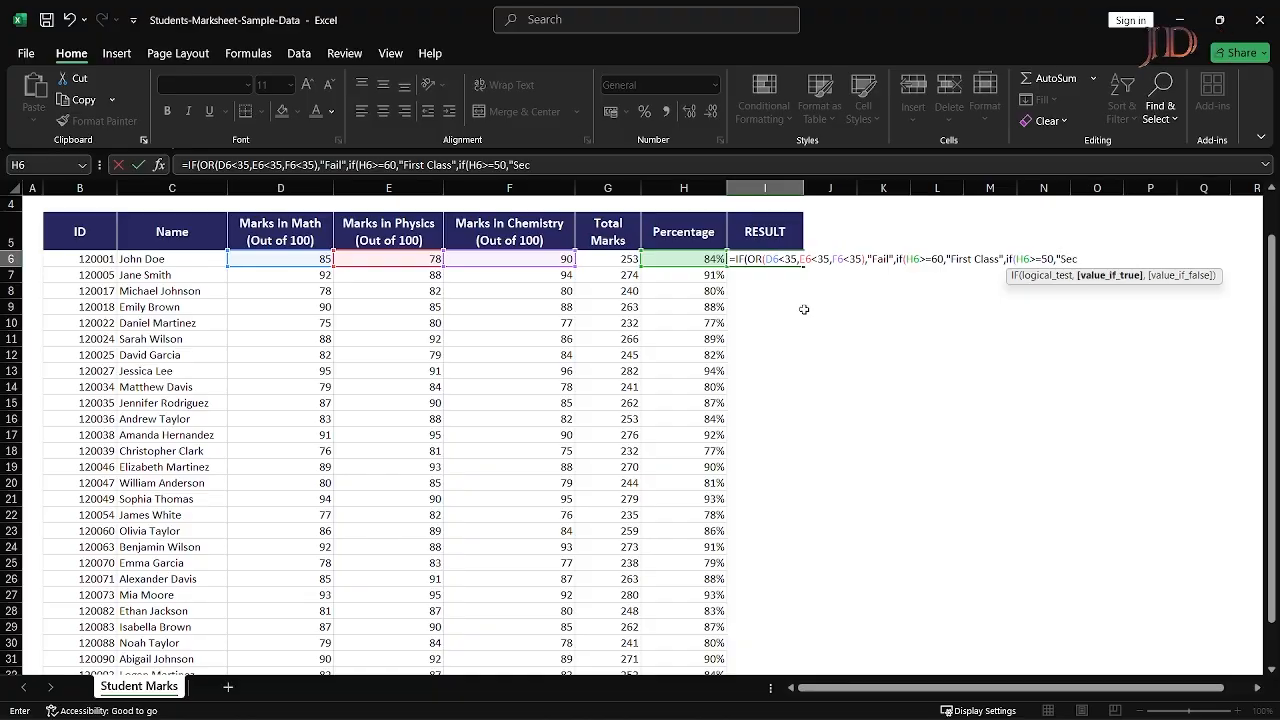
type("ond Class\",")
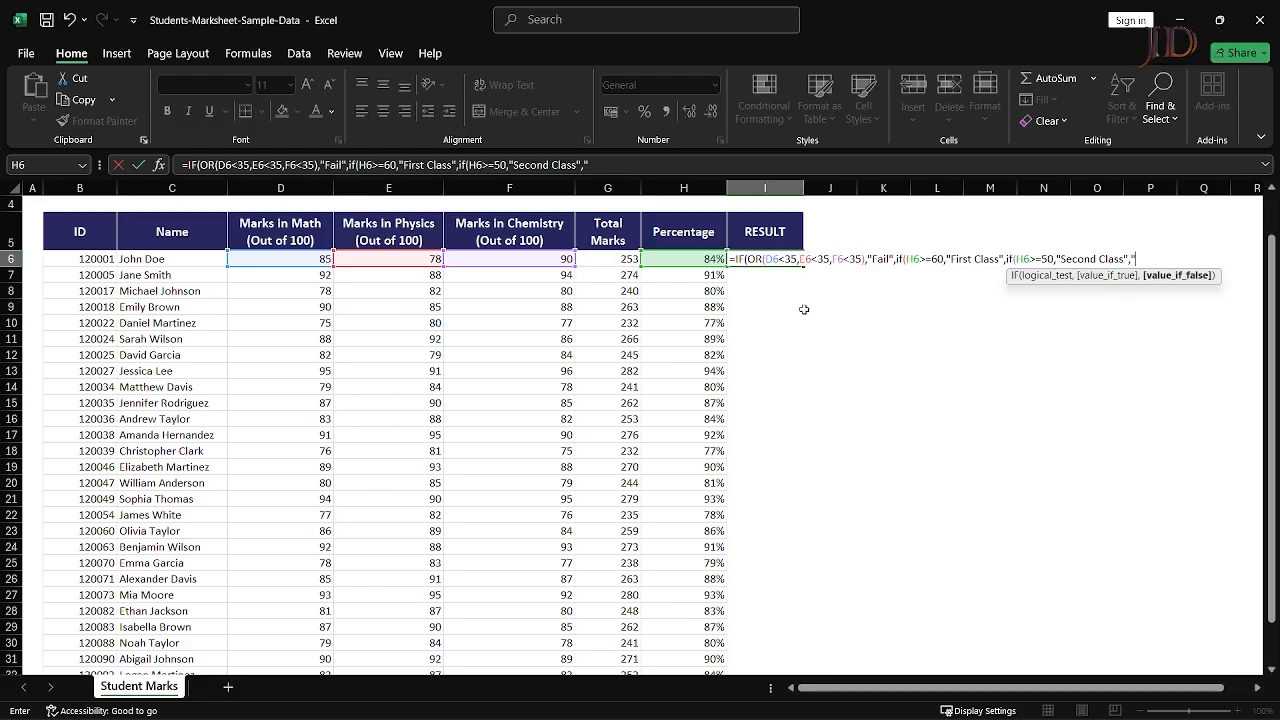
type("\"Th")
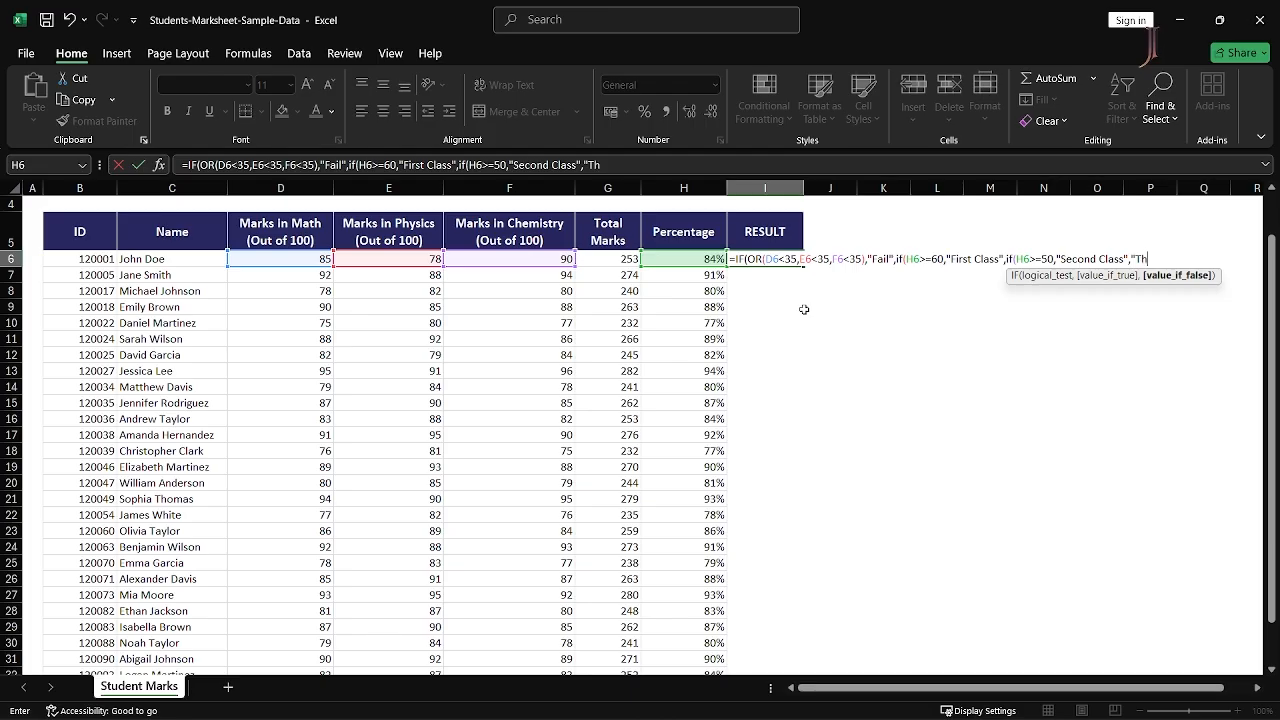
type("ird Class\"")
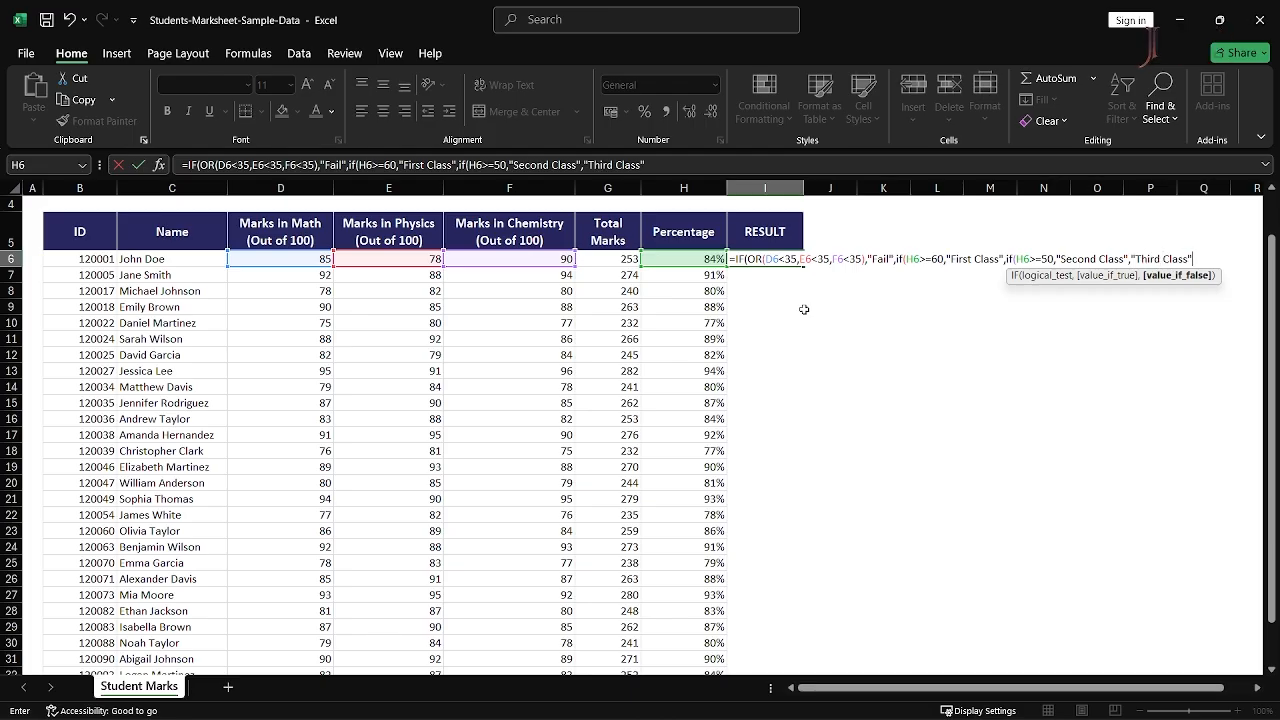
type(")")
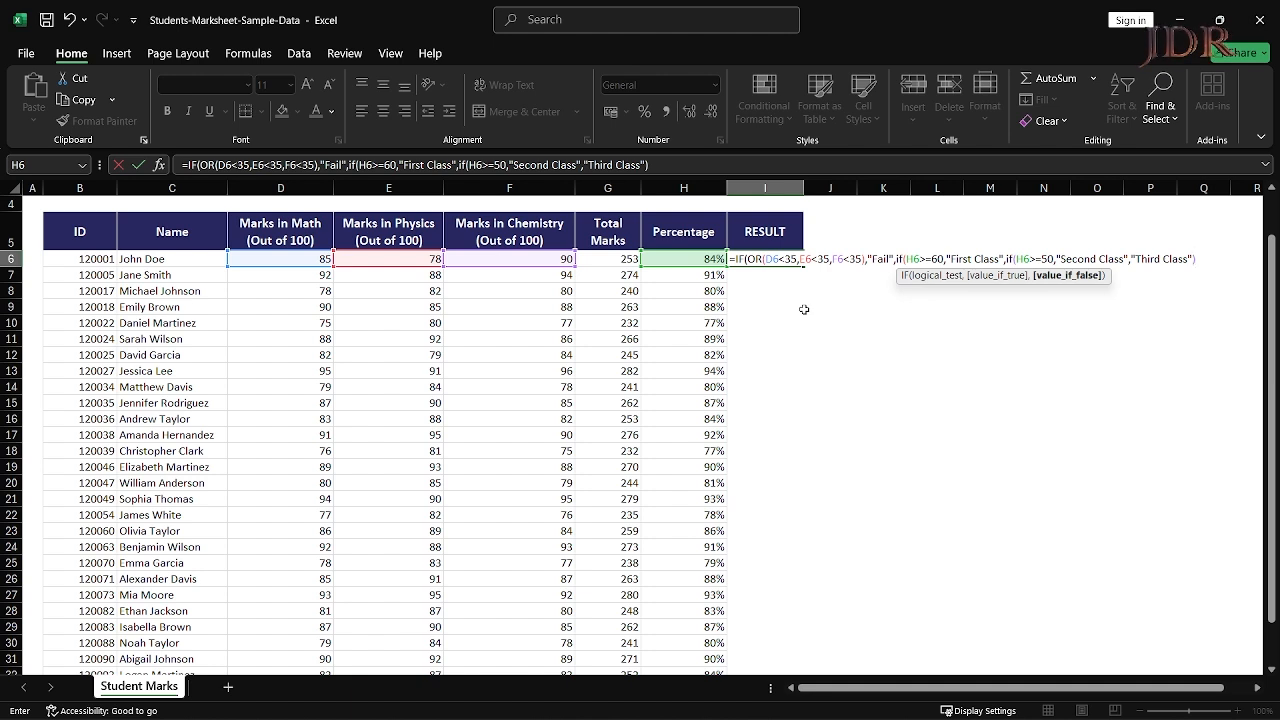
type(")")
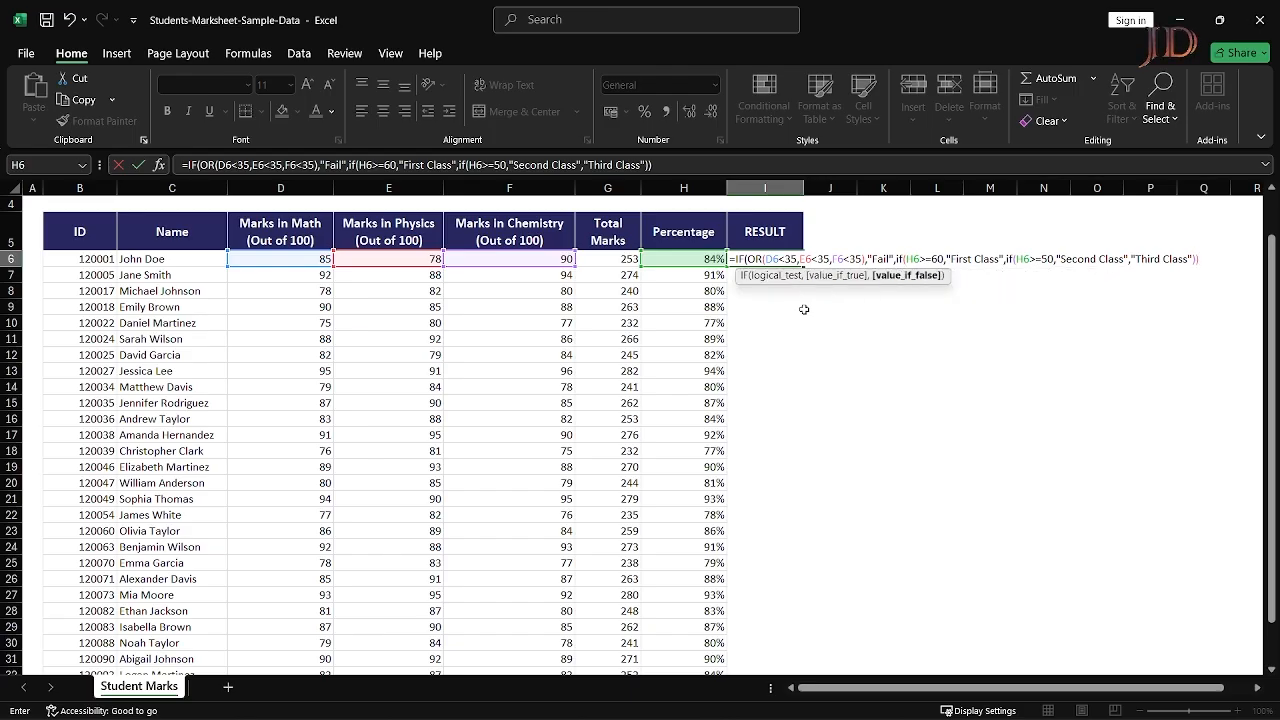
type(")")
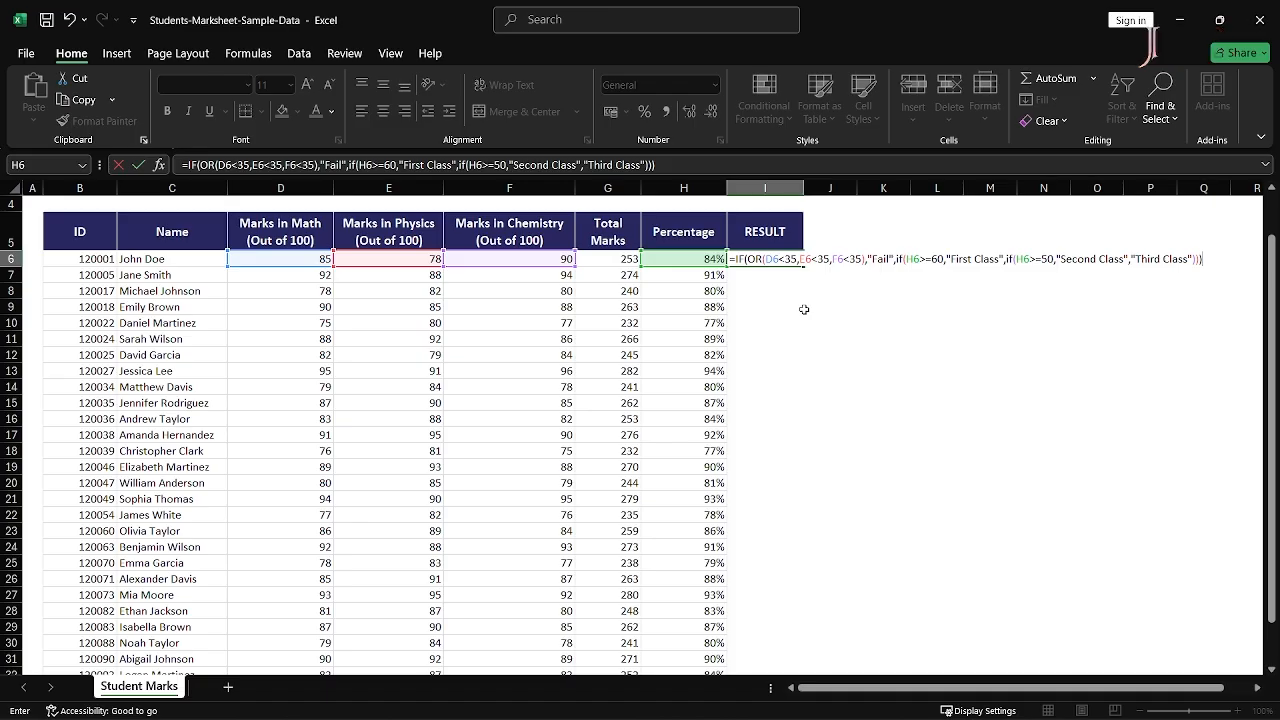
- Confirm the I6 grading formula and insert a blank column before Percentage
key("Return")
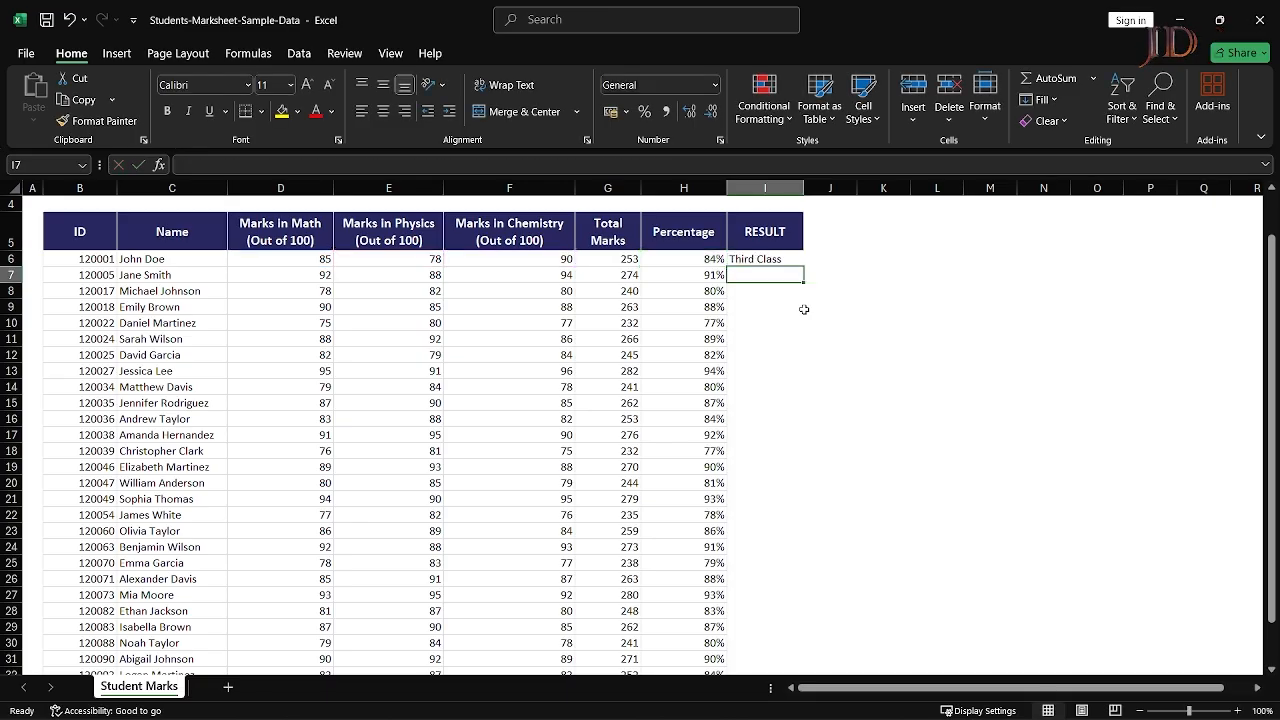
key("Up")
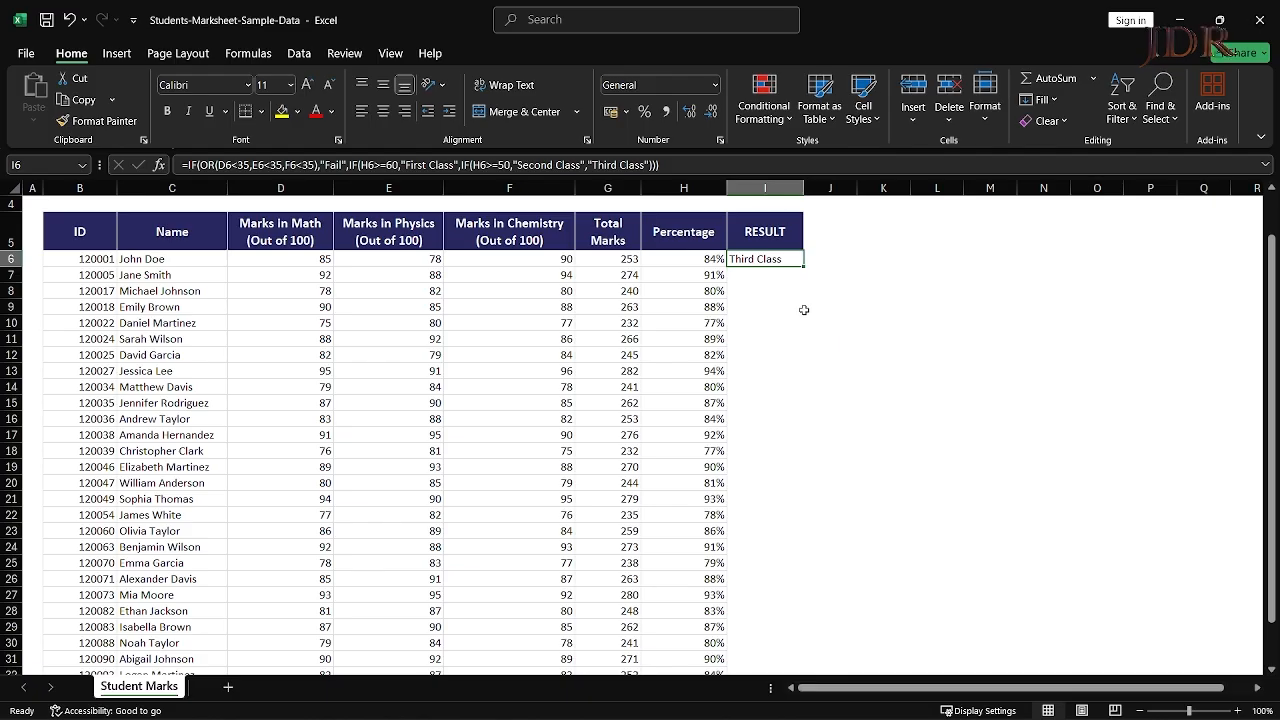
key("F2")
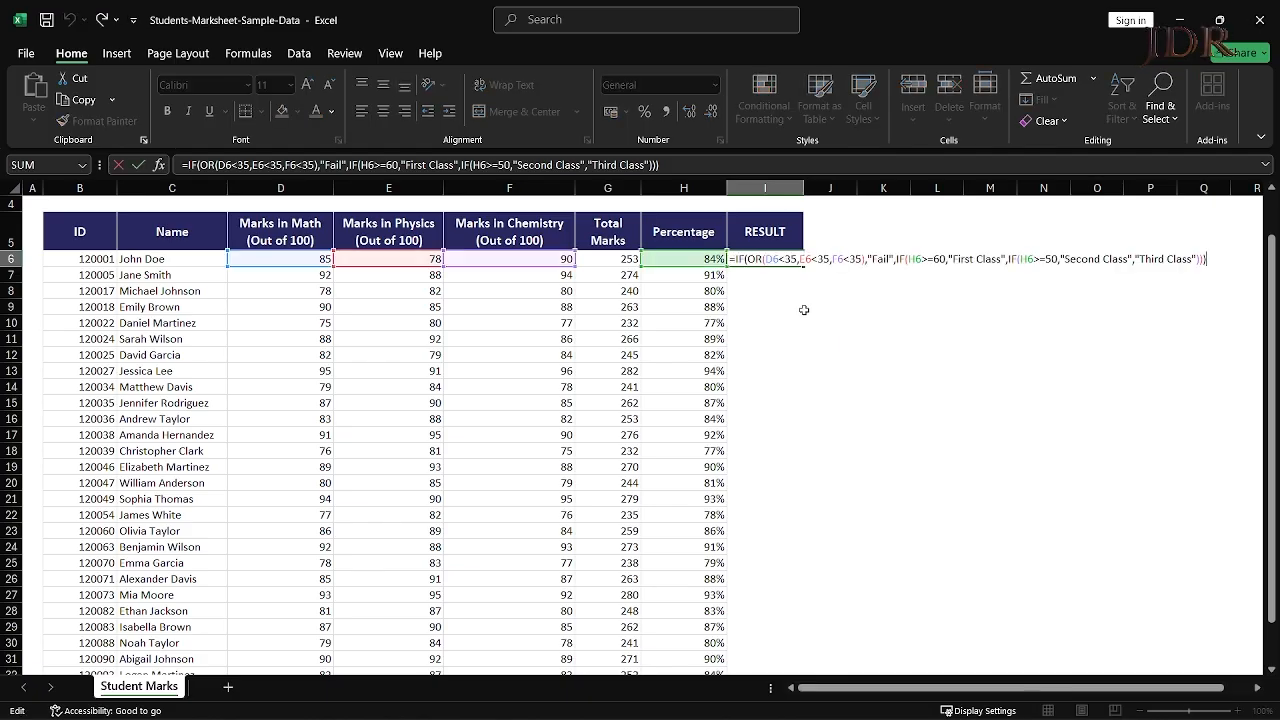
key("Return")
key("Left")
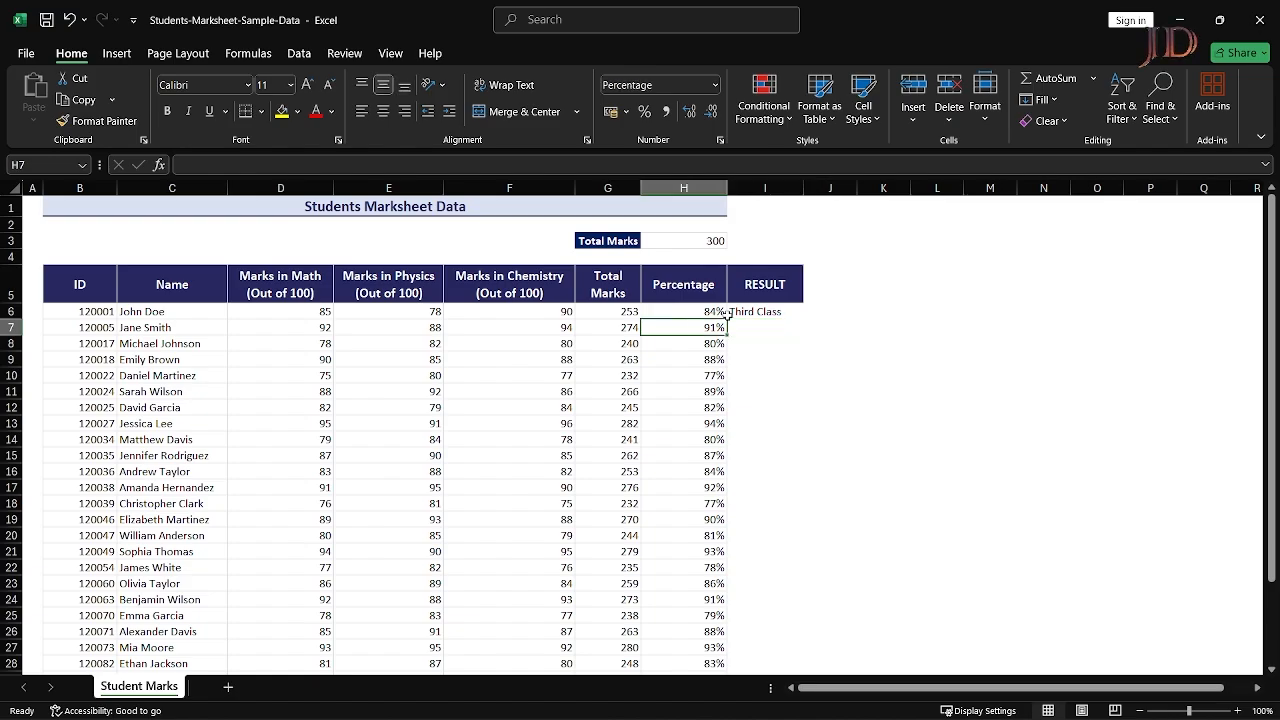
key("Up")
key("alt+h")
key("i")
key("c")
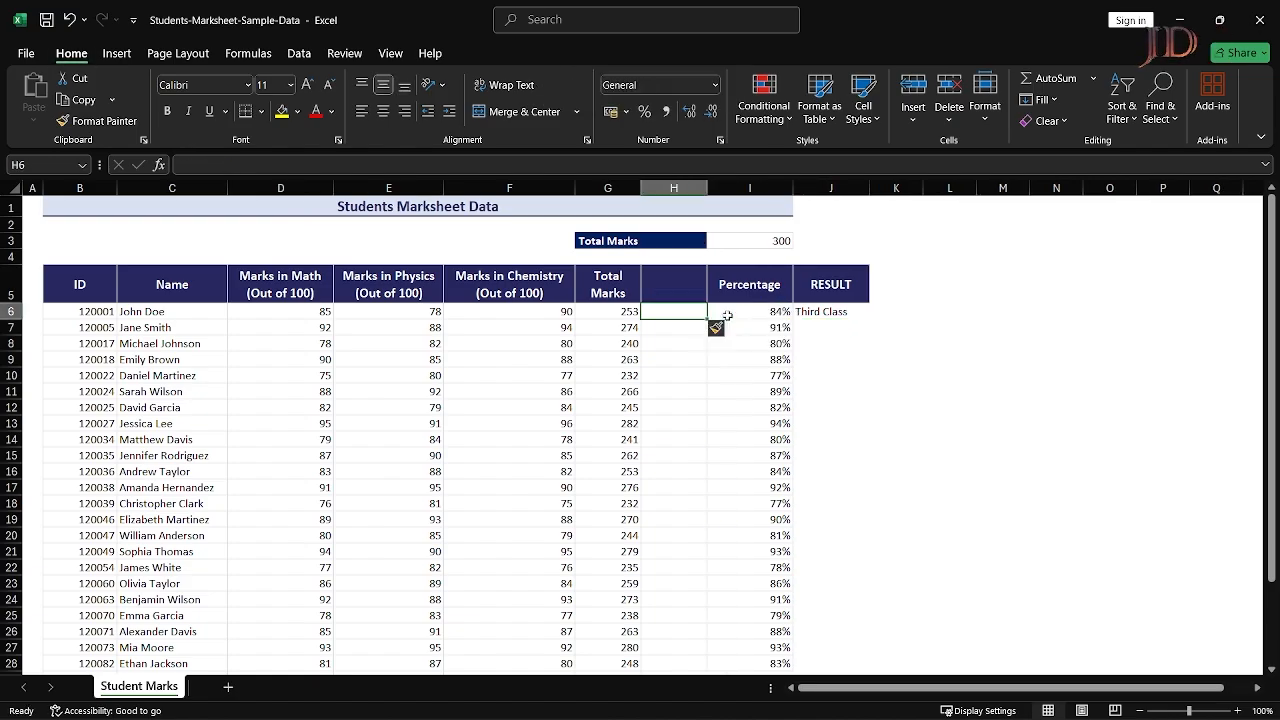
- Enter =G6/I3*100 in the new H6, showing 84.3333333
type("=")
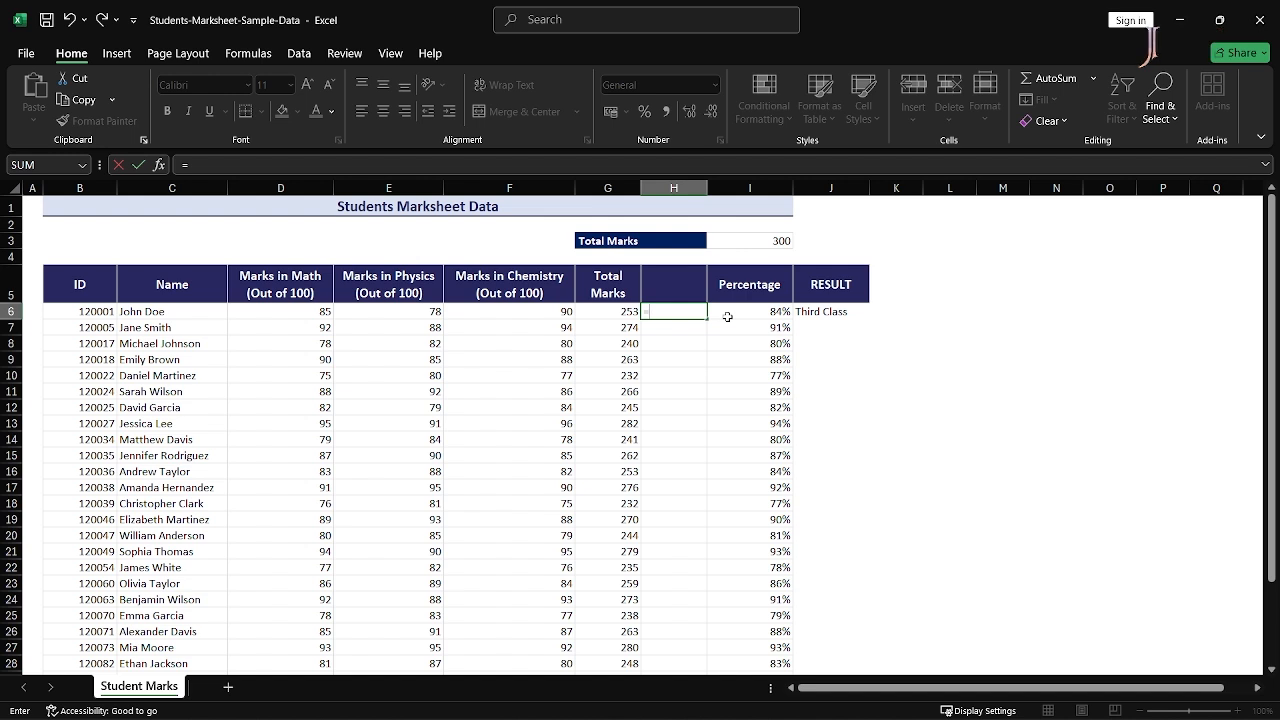
key("Right")
key("Up")
key("Right")
key("Up")
key("Up")
key("Left")
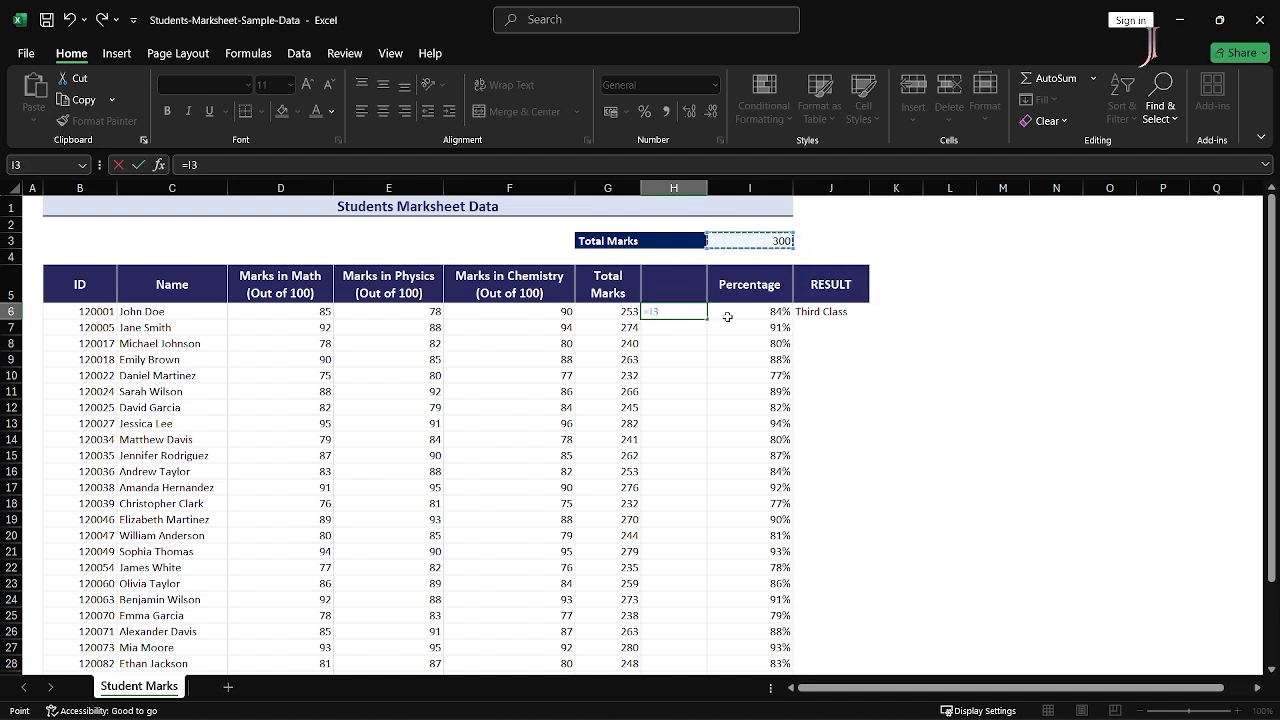
type("*")
key("Left")
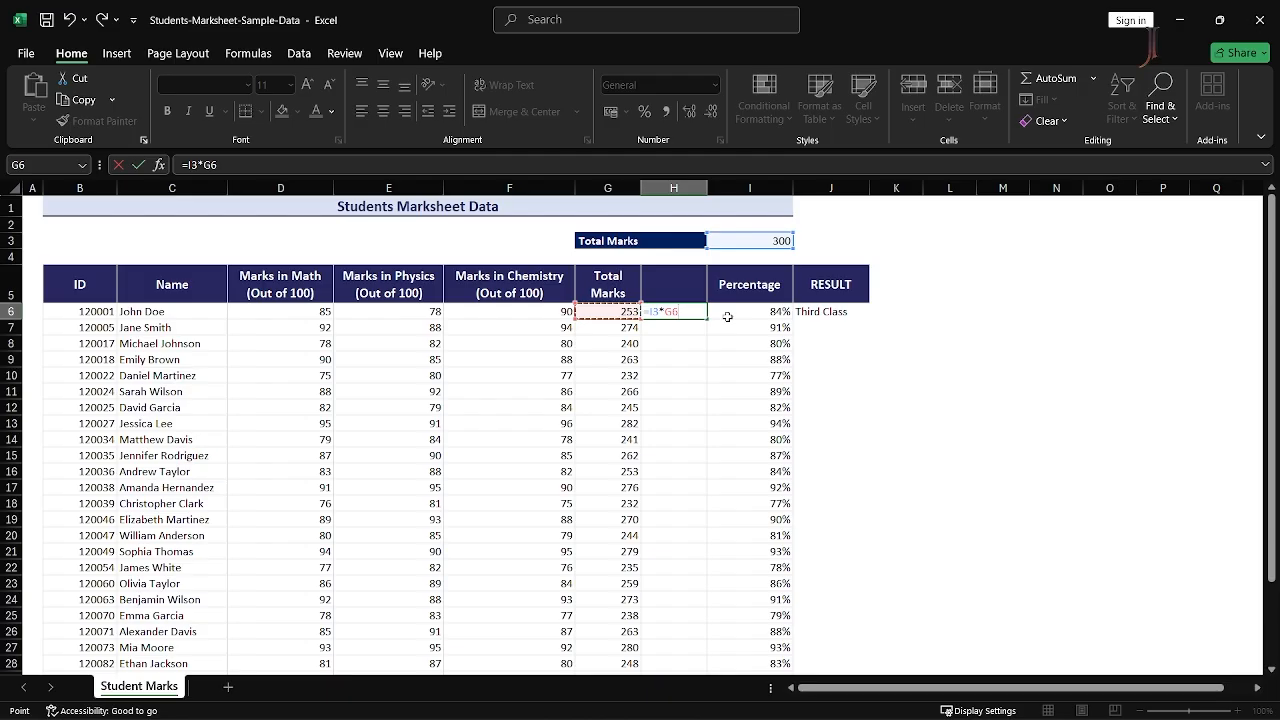
key("BackSpace")
key("BackSpace")
key("BackSpace")
key("BackSpace")
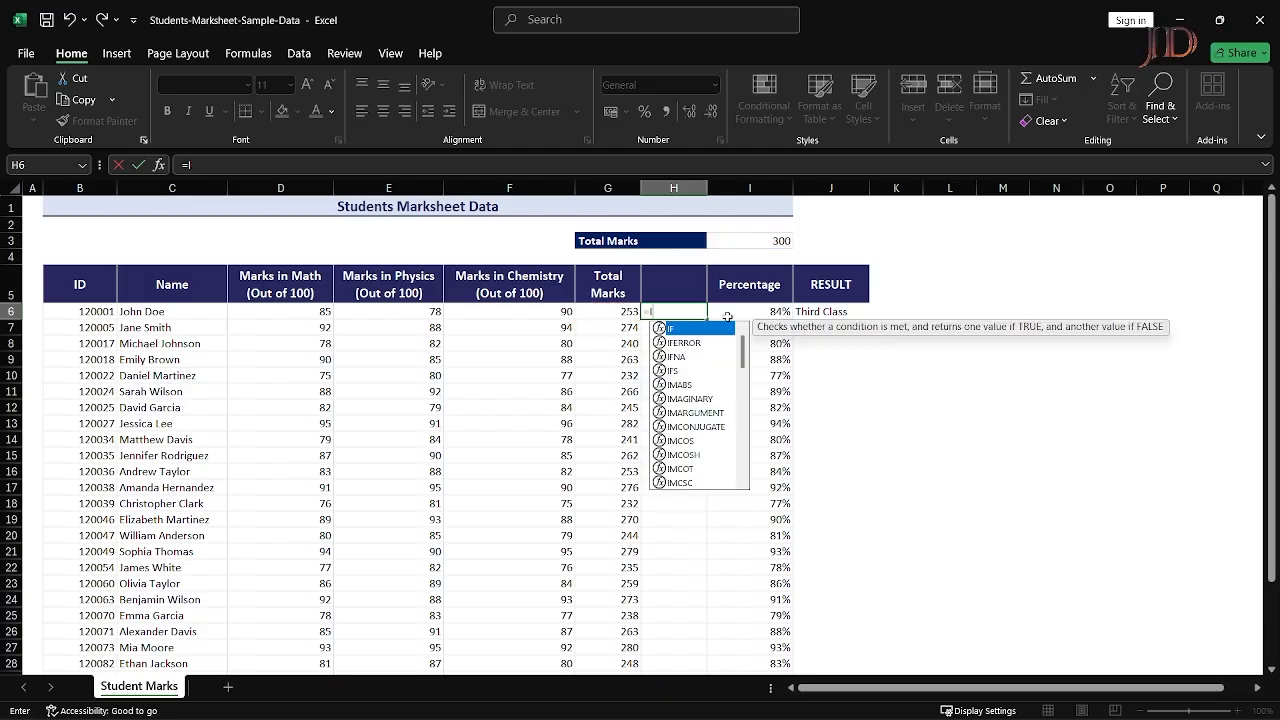
key("Left")
type("/")
key("Up")
key("Up")
key("Up")
key("Right")
type("*100")
key("Return")
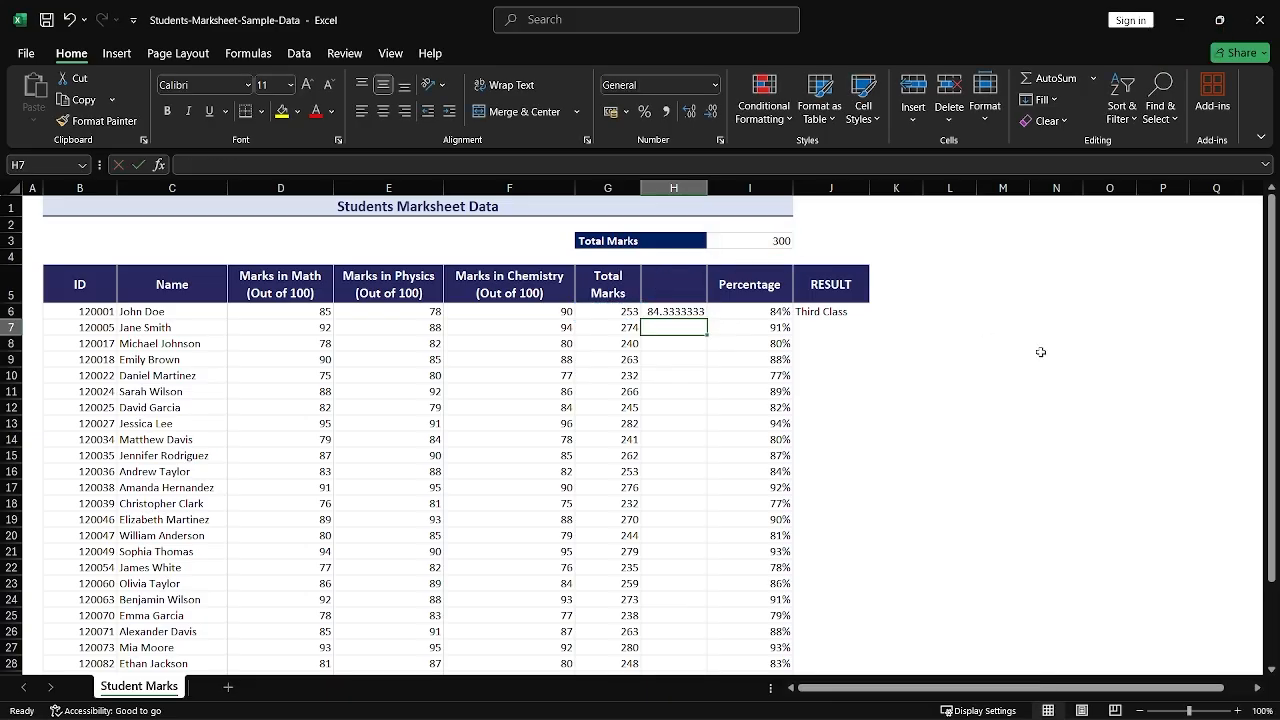
- Repoint J6's percentage references from I6 to H6 so it shows First Class
key("Up")
key("Right")
key("Right")
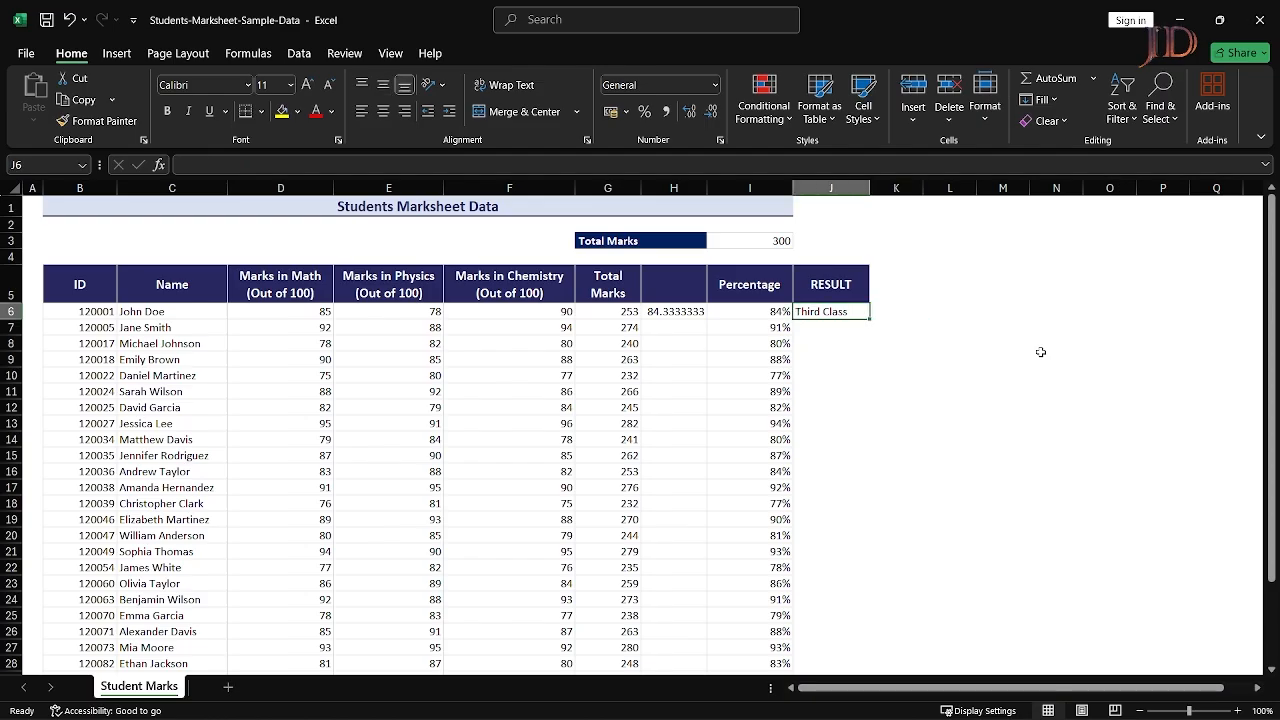
key("F2")
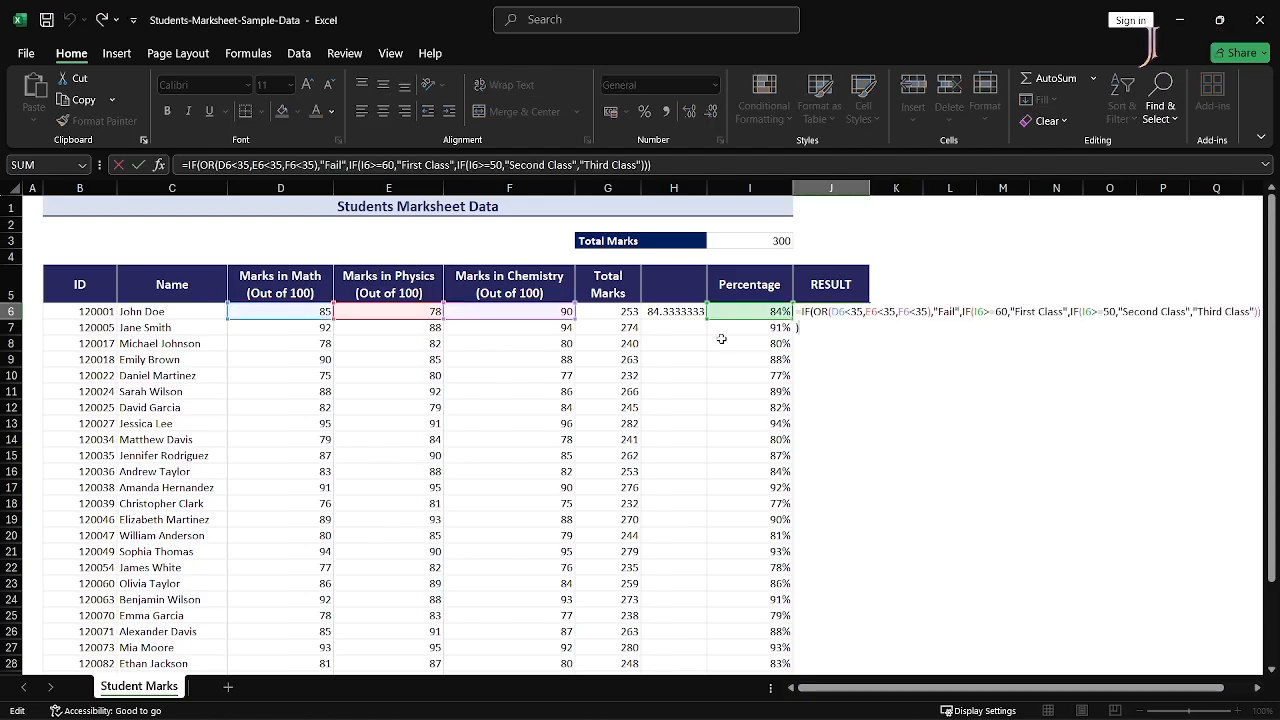
left_click_drag(733, 318, 697, 320)
key("Return")
key("Up")
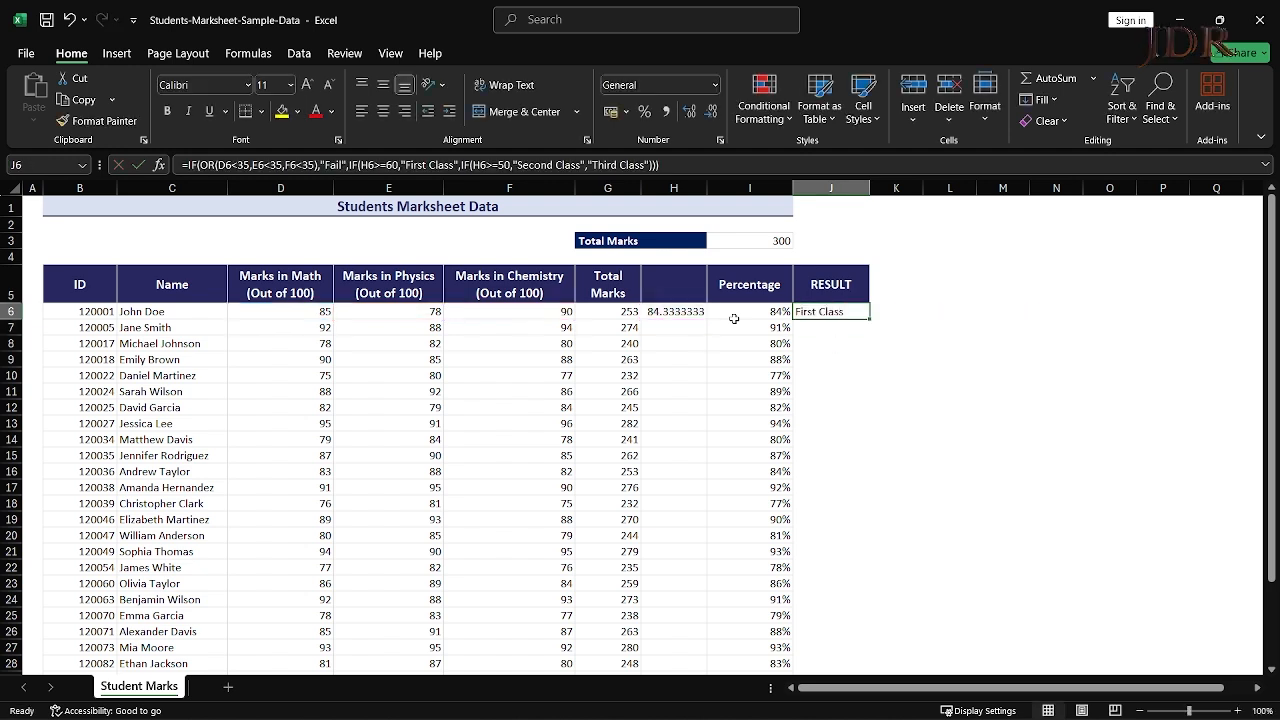
- Copy the Percentage header from I5 into H5
left_click(734, 318)
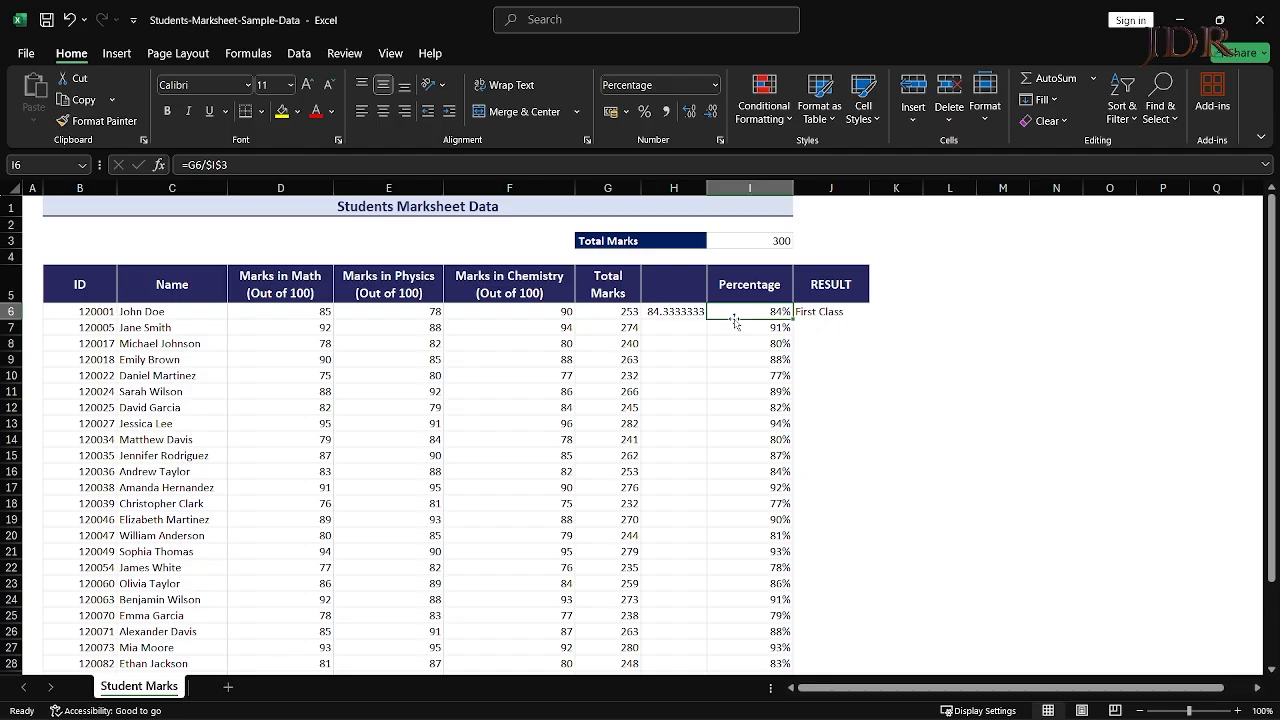
key("Left")
key("Right")
key("Up")
key("ctrl+c")
key("Left")
key("Return")
- Widen column H to show the full 84.33333333 value
key("Right")
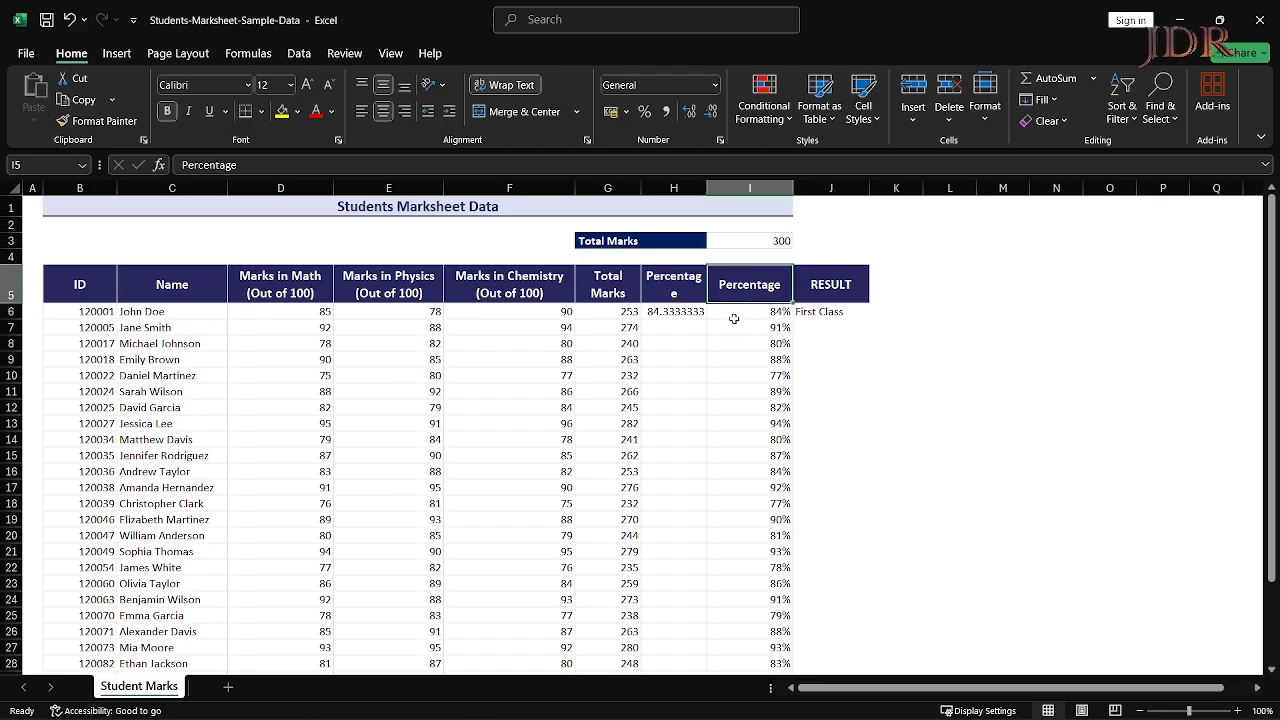
left_click_drag(707, 188, 717, 189)
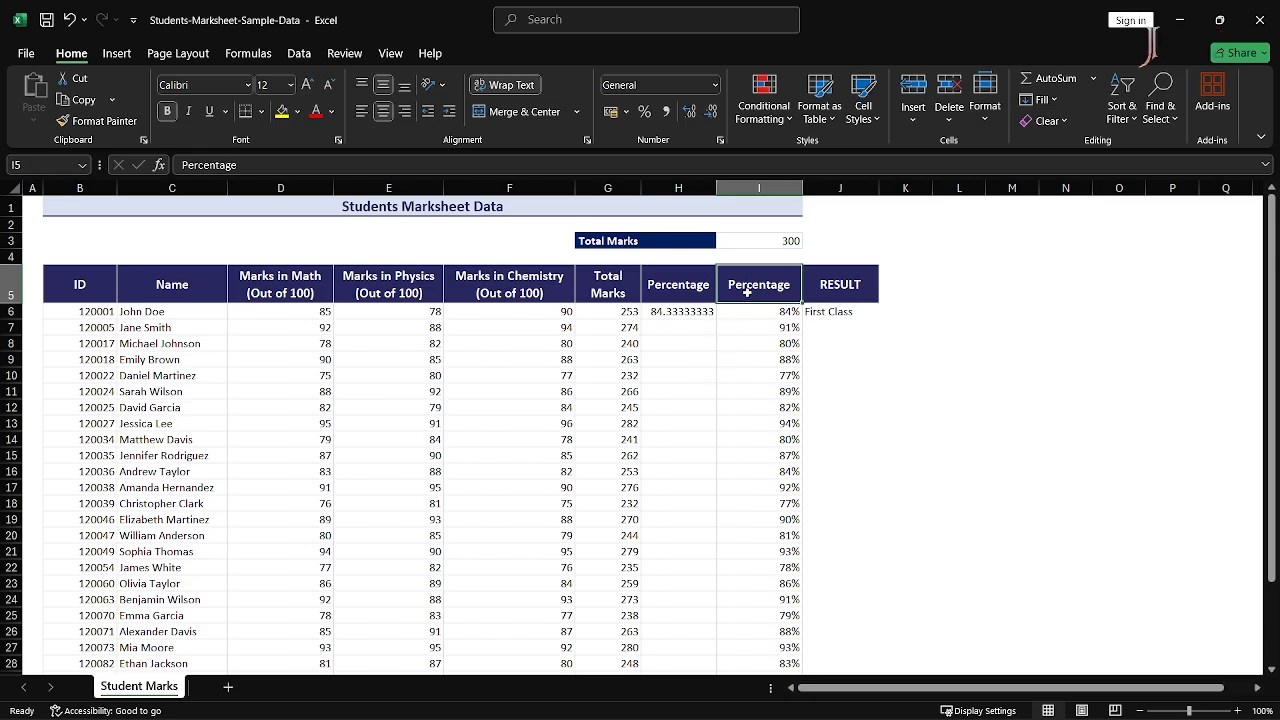
left_click(689, 312)
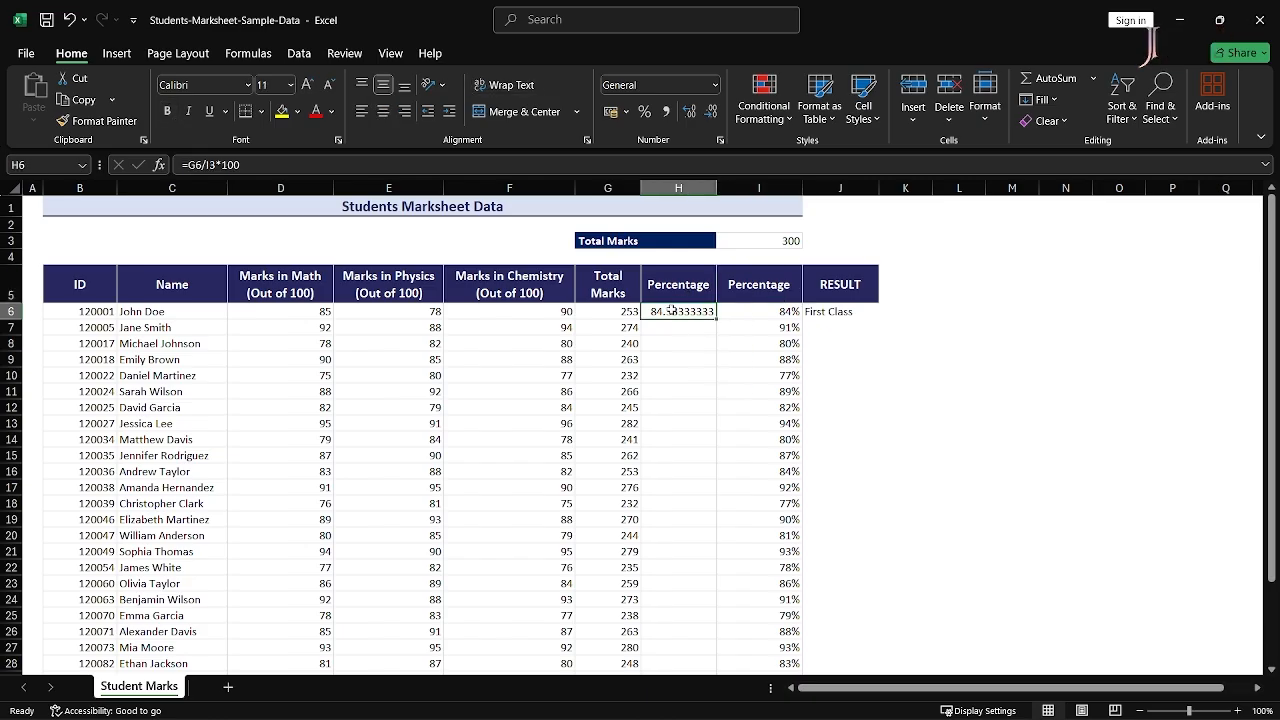
- Change H6 to =ROUND(G6/$I$3*100,2) with the total locked
key("F2")
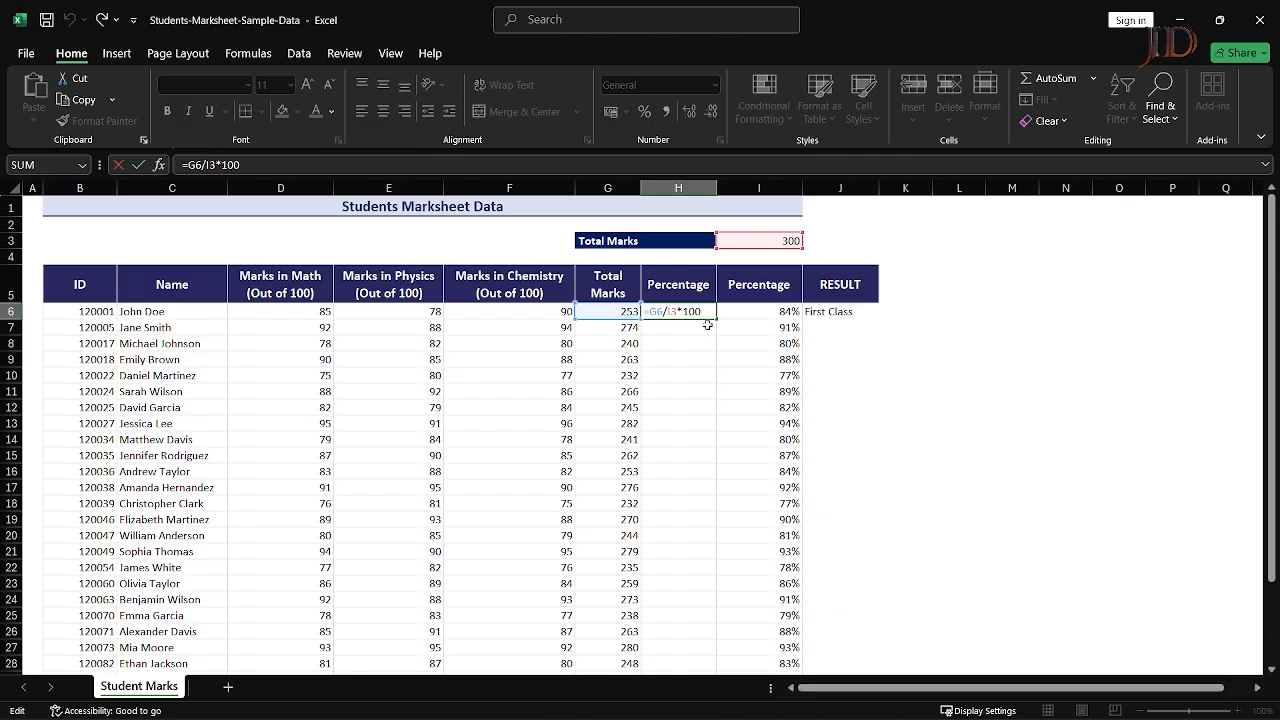
type("round")
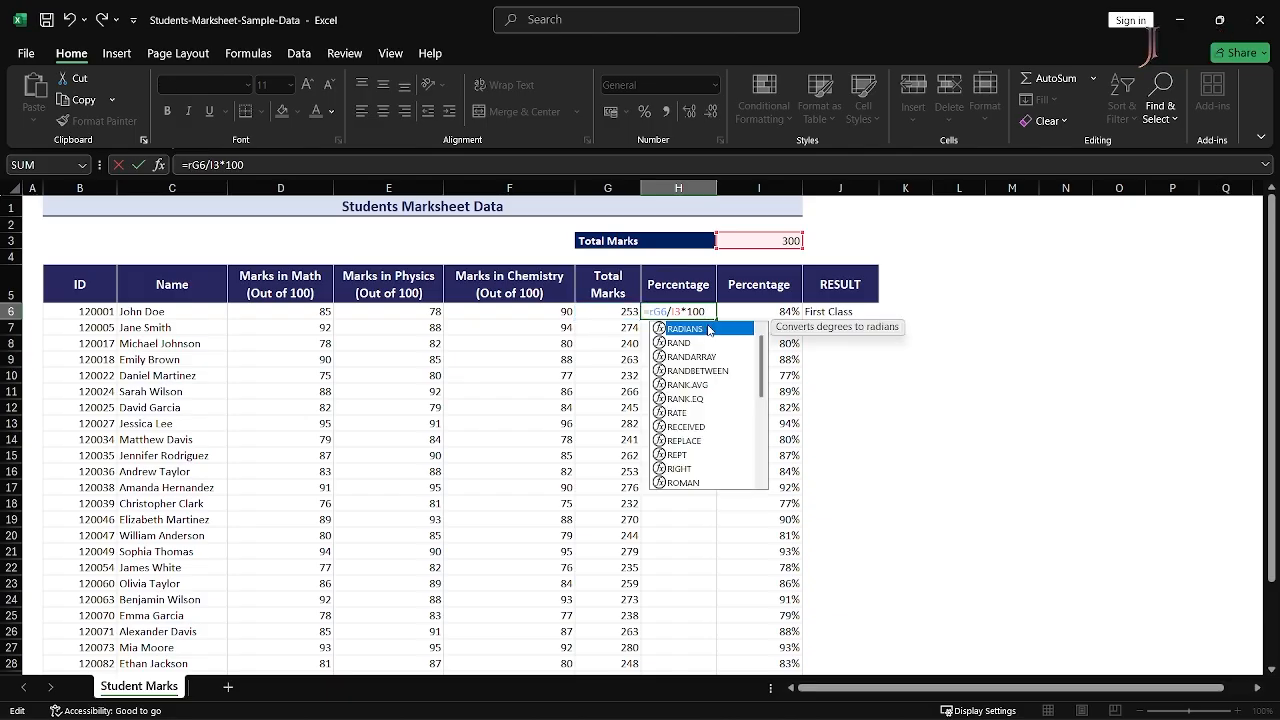
type("(")
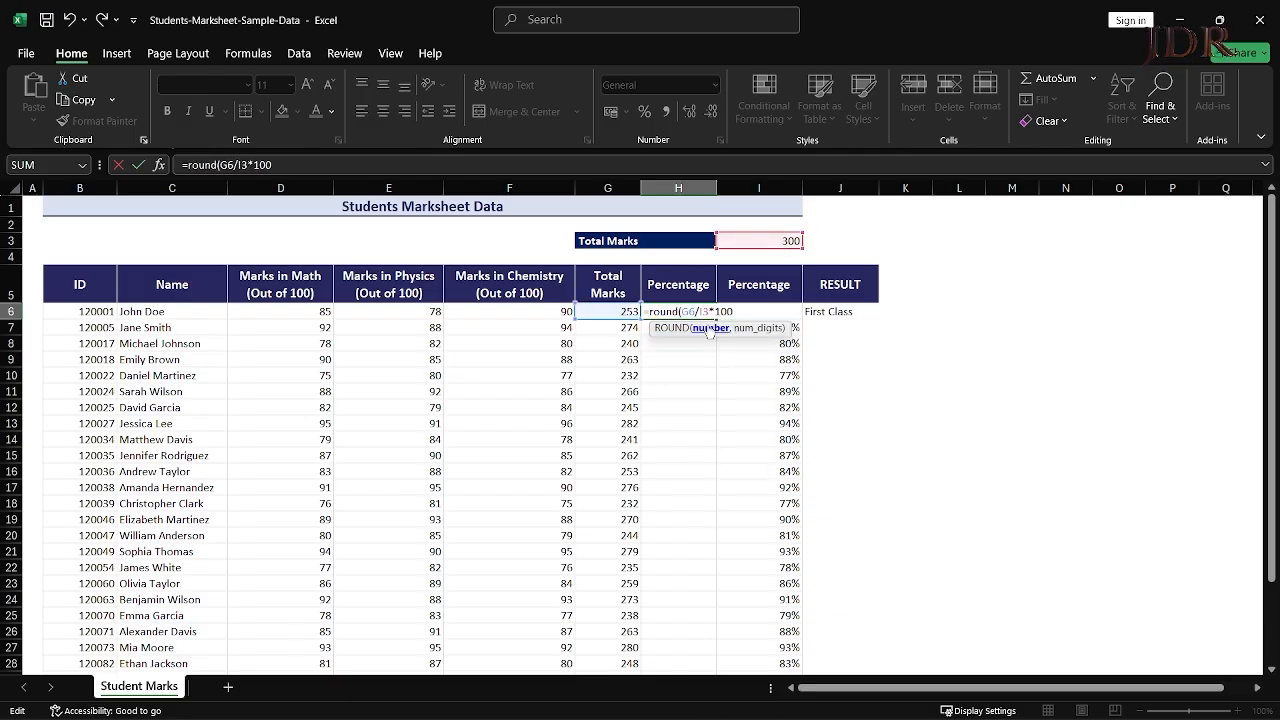
type("G6/I3*100")
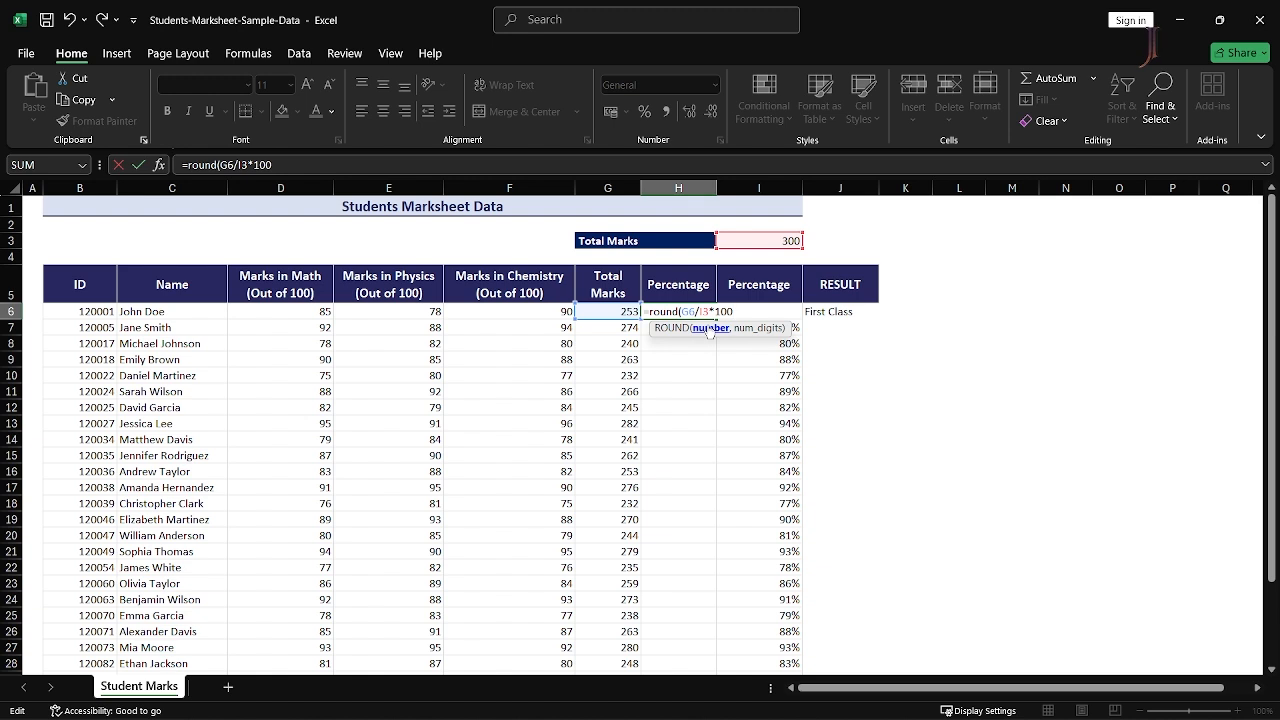
type(",2)")
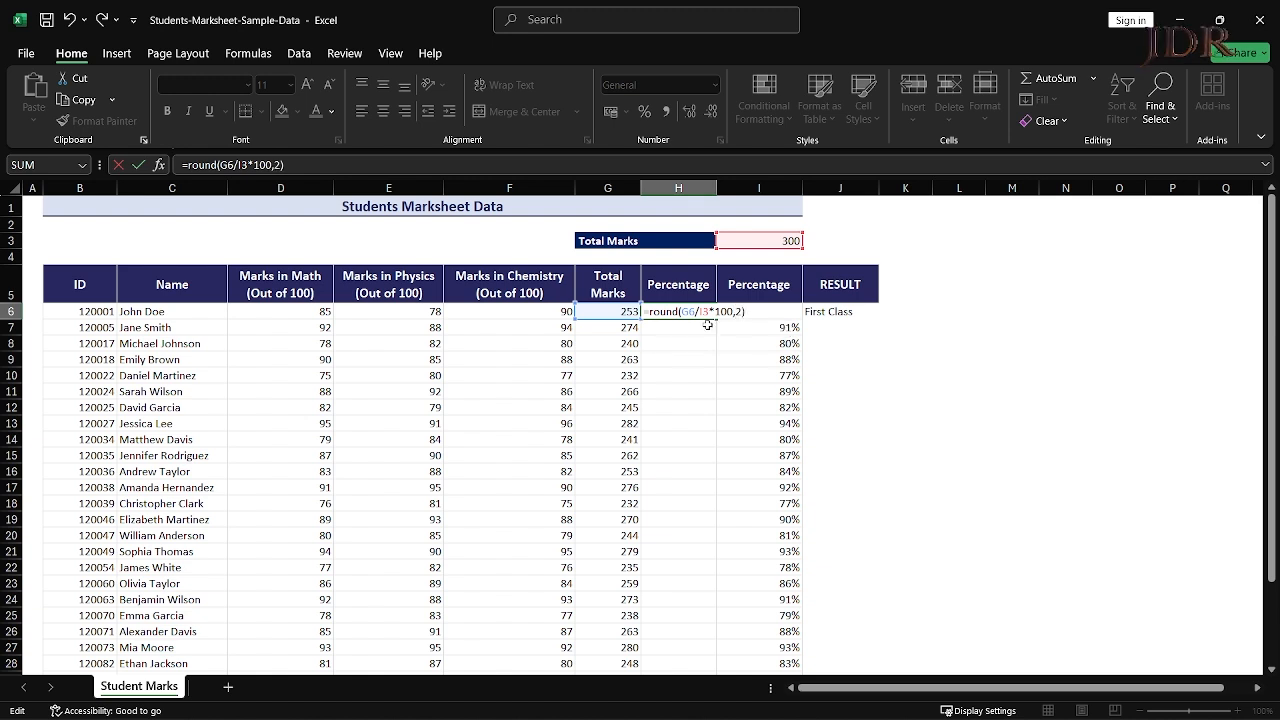
key("ctrl+Return")
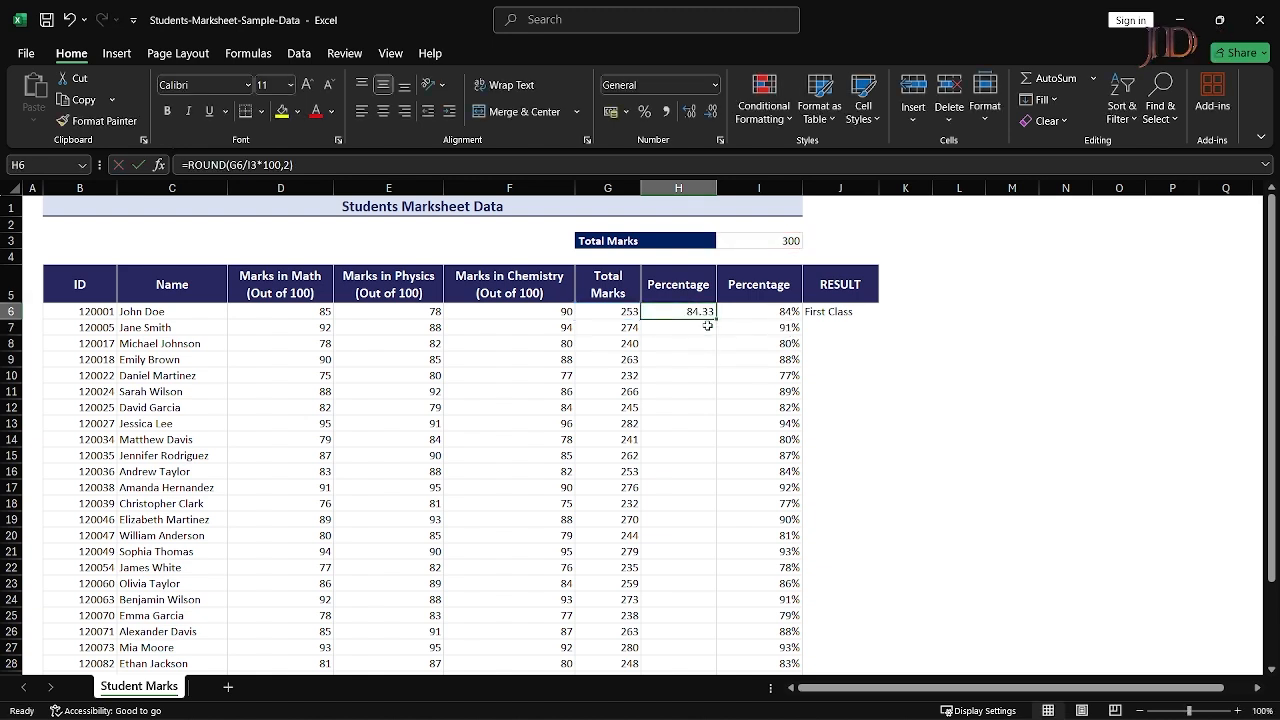
key("F2")
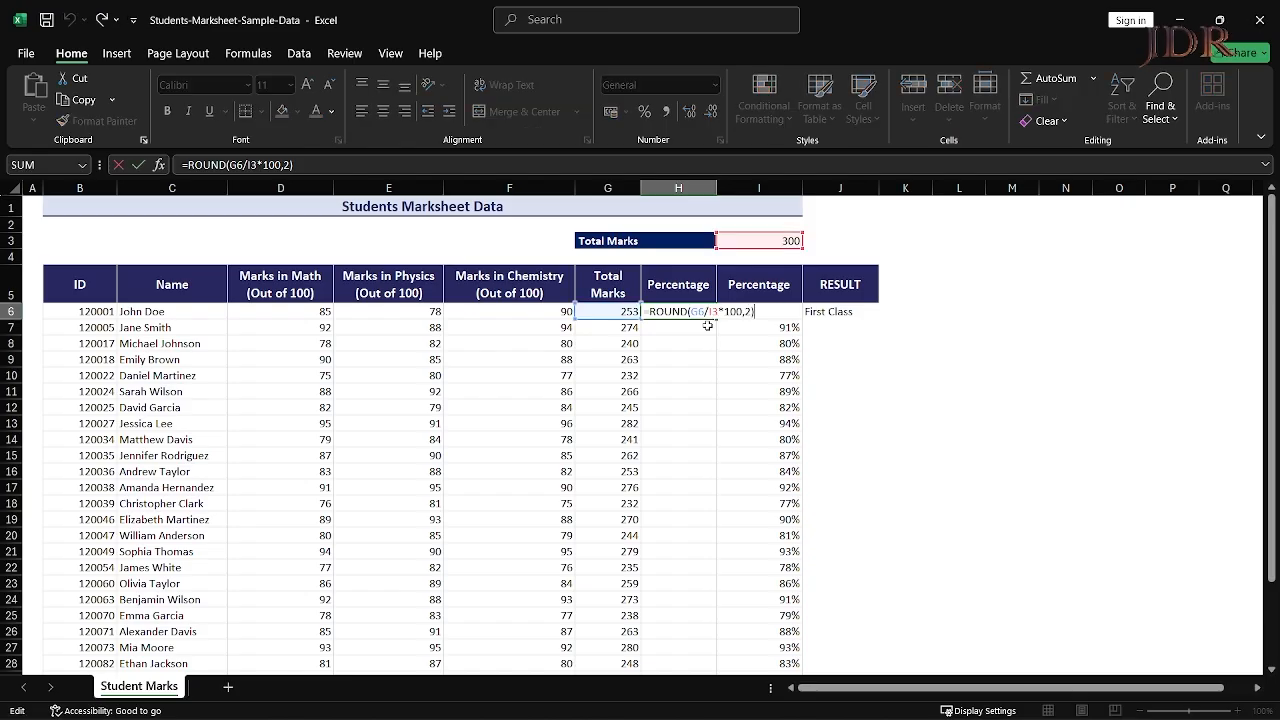
key("Left")
key("Tab")
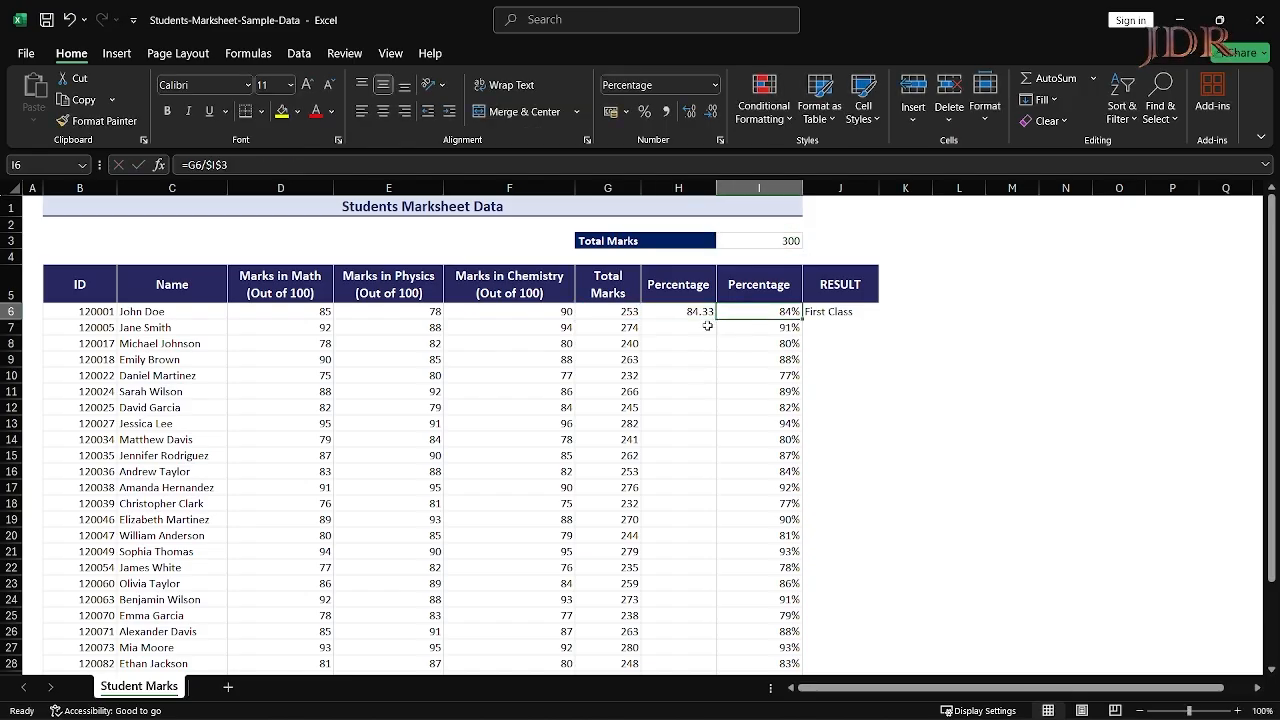
key("shift+Tab")
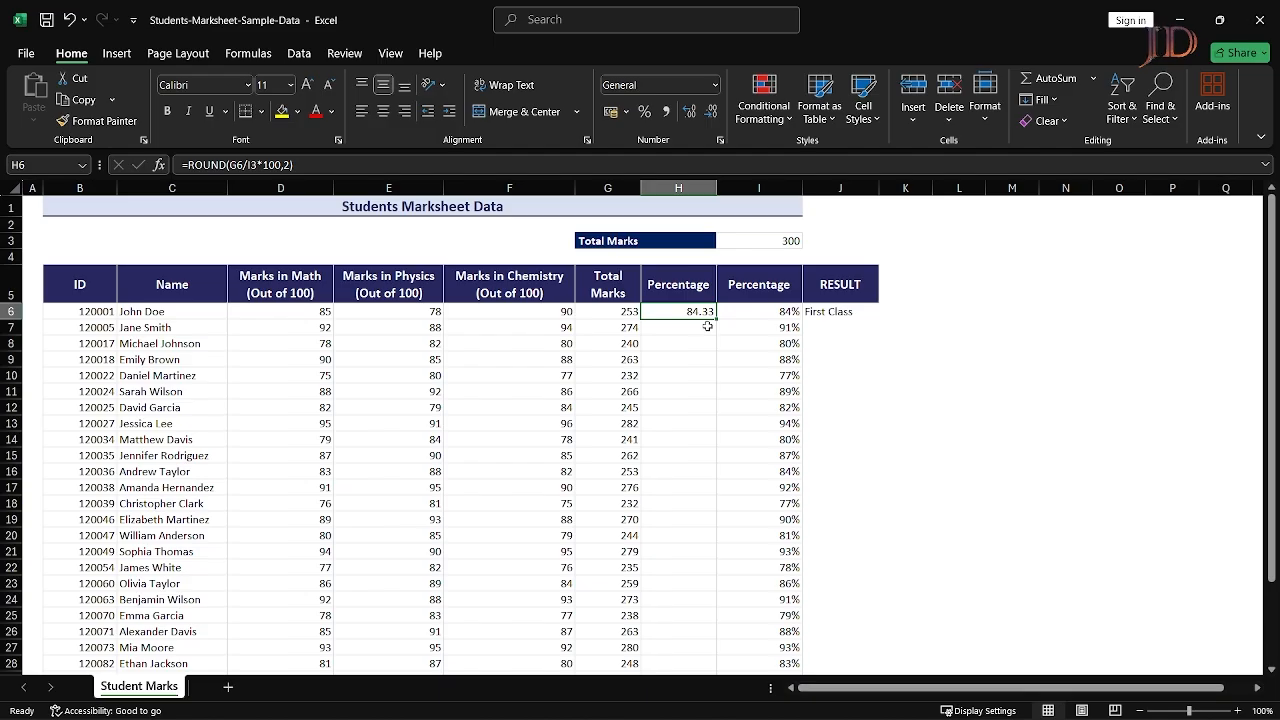
key("F2")
key("Left")
key("Left")
key("Left")
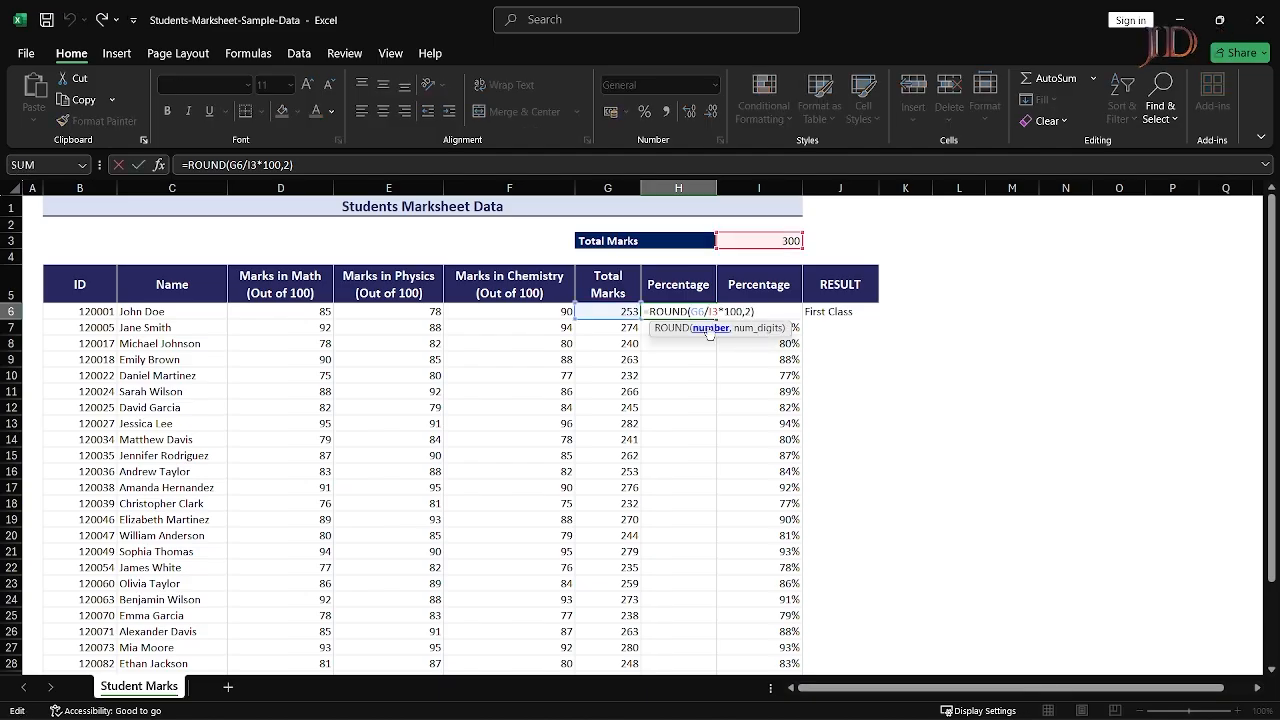
type("$")
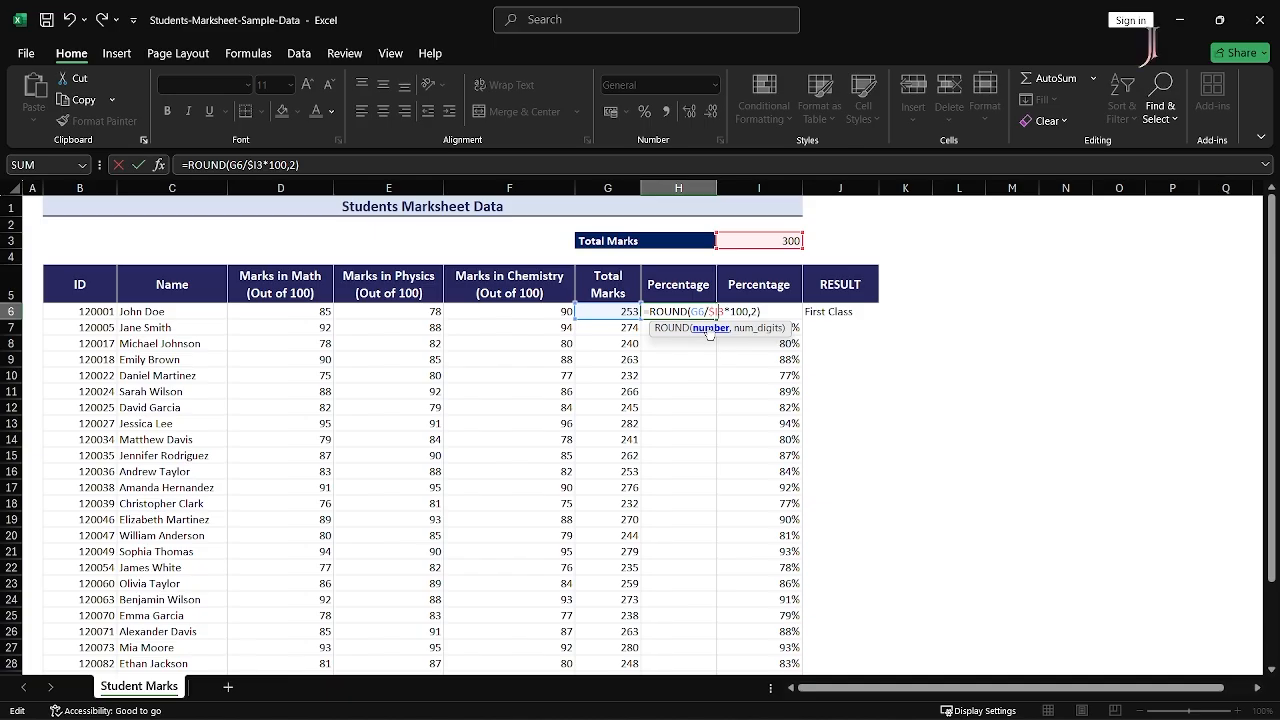
key("Return")
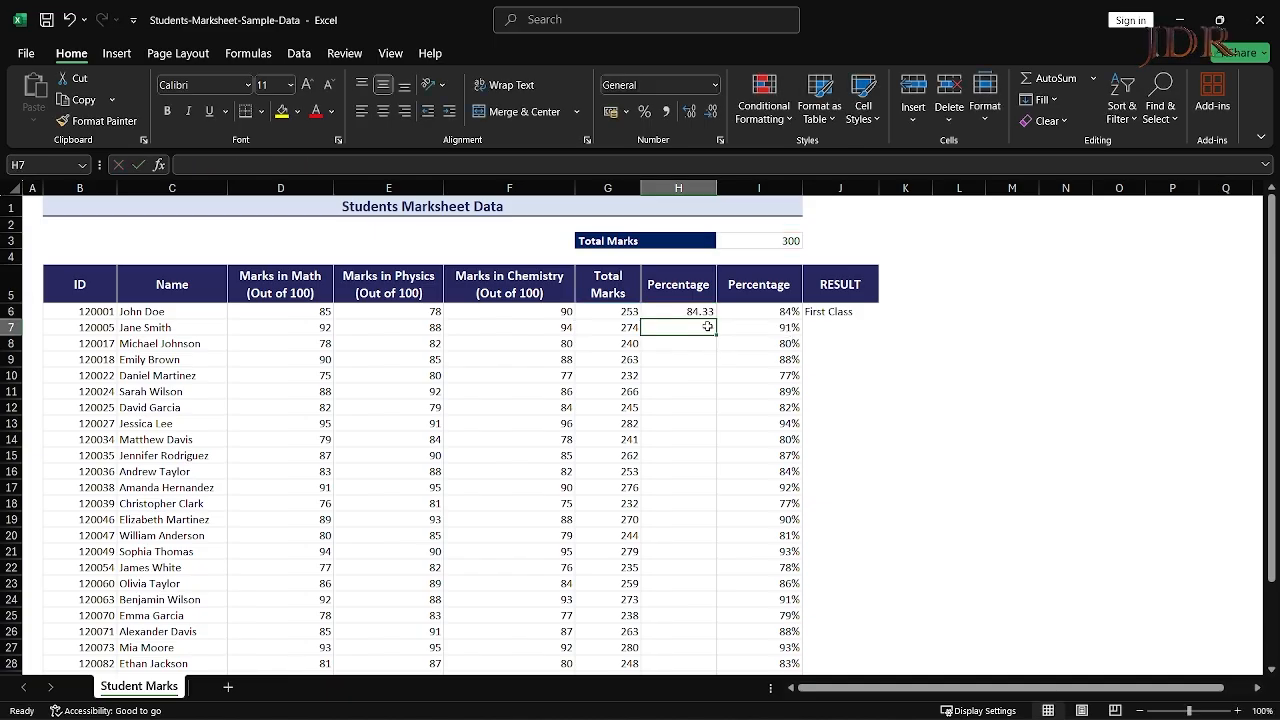
- Fill the rounded percentage formula down through row 35 for all students
key("Left")
key("ctrl+Down")
key("Right")
key("ctrl+shift+Up")
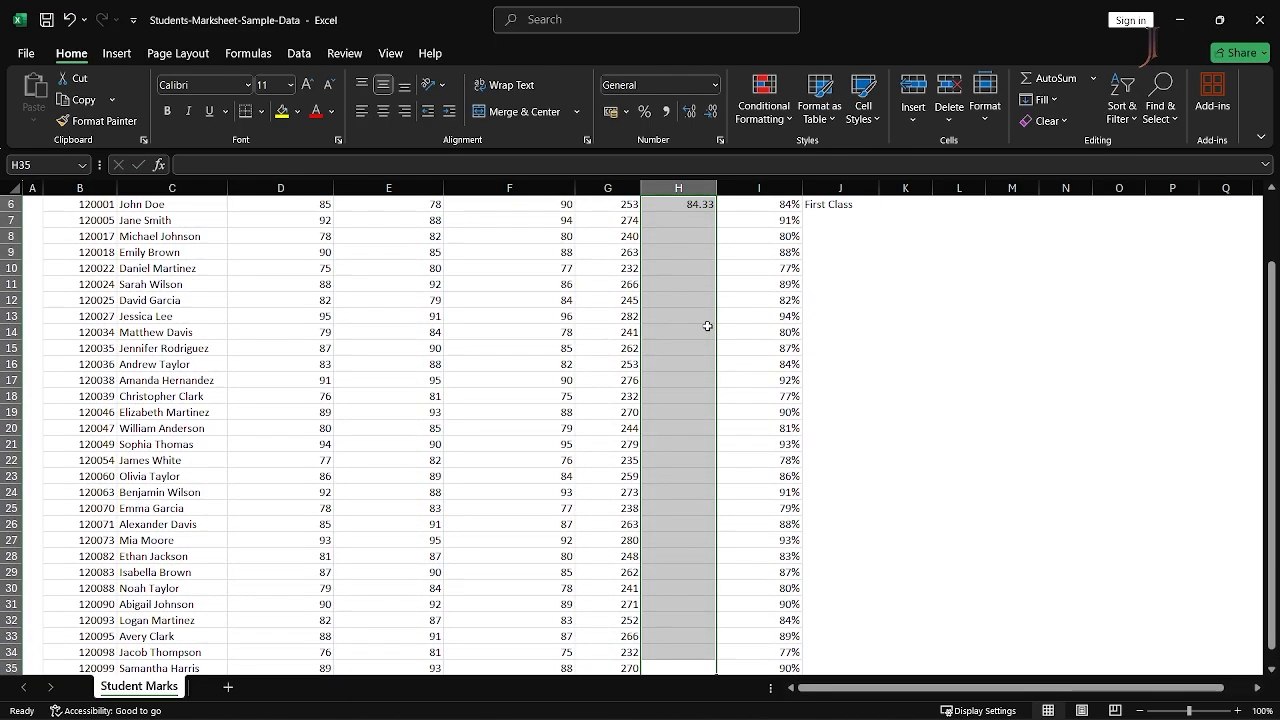
key("ctrl+d")
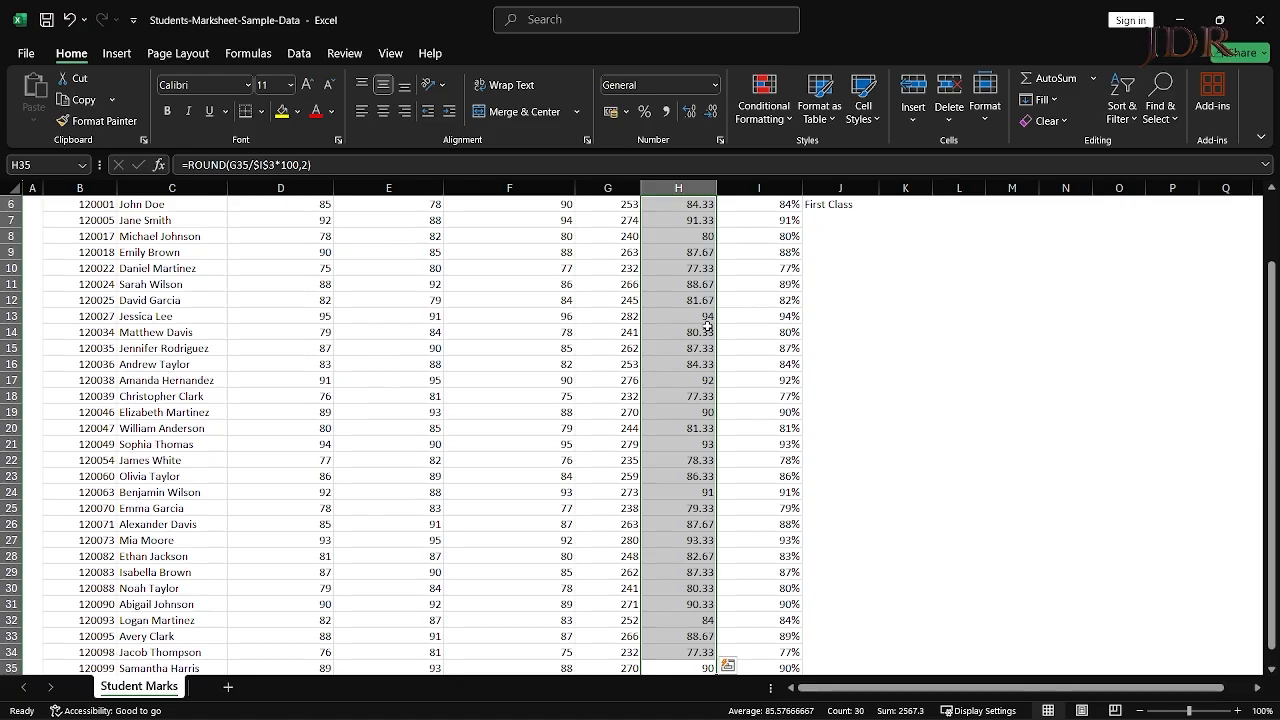
- Clear the old Percentage values in column I
key("ctrl+Up")
key("Right")
key("Down")
key("ctrl+shift+Down")
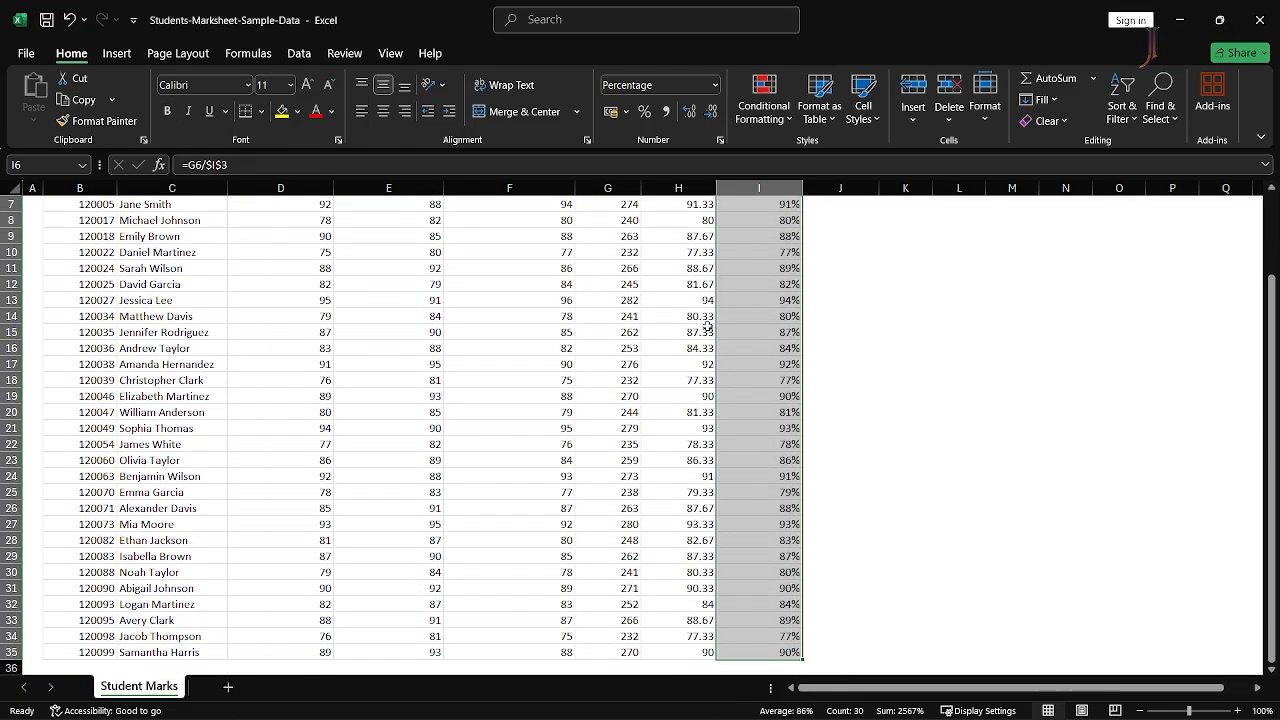
key("Delete")
- Move the 300 total from I3 to H3 and delete the leftover column I
key("Up")
key("Up")
key("Up")
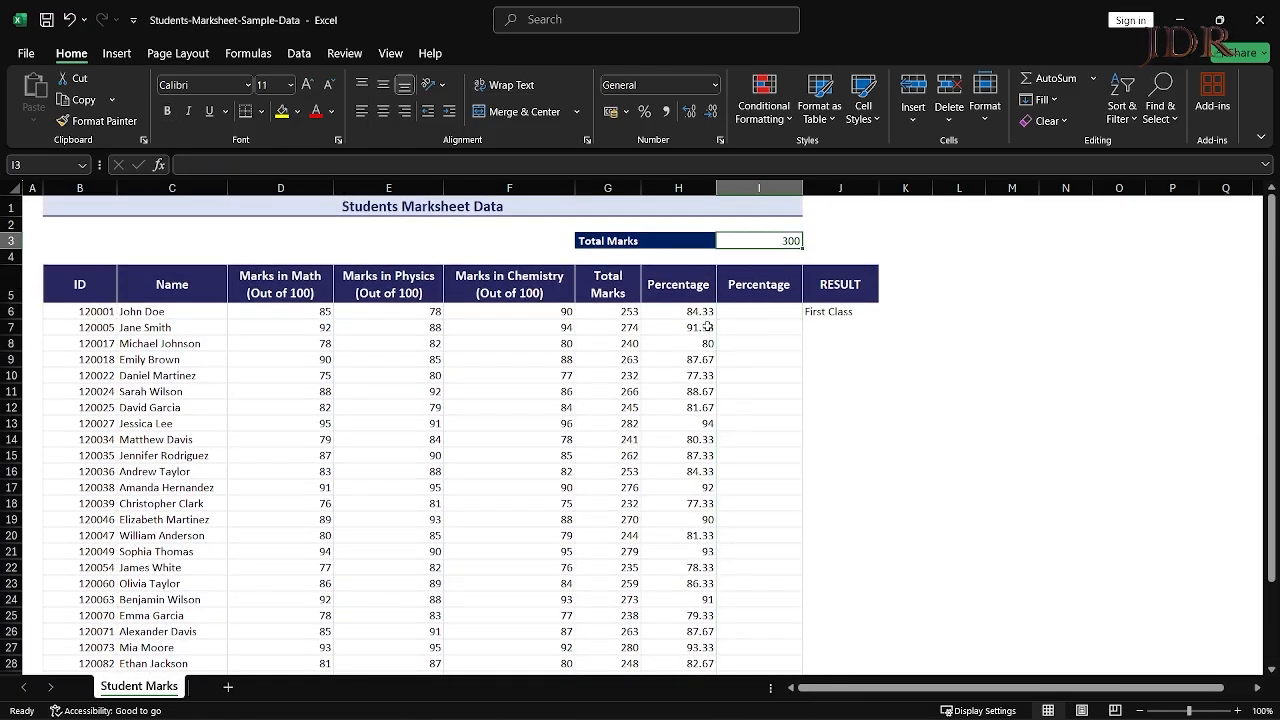
key("ctrl+x")
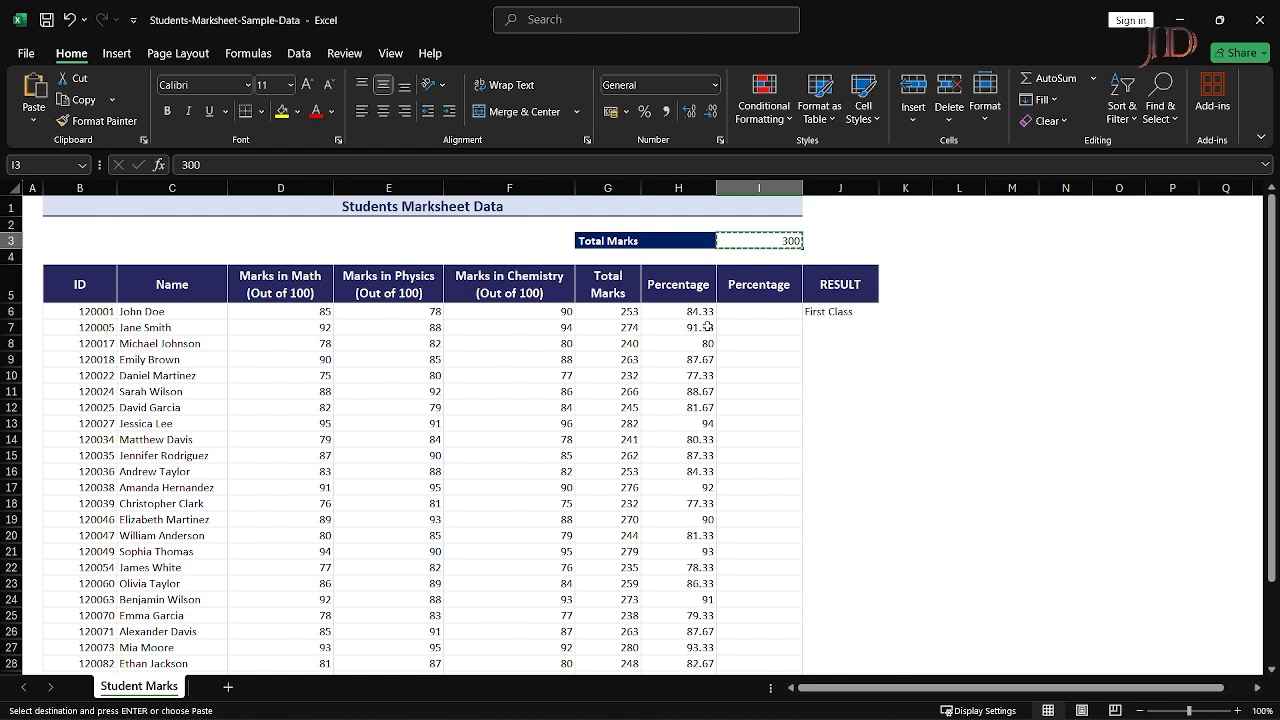
key("Left")
key("Return")
key("Right")
key("ctrl+space")
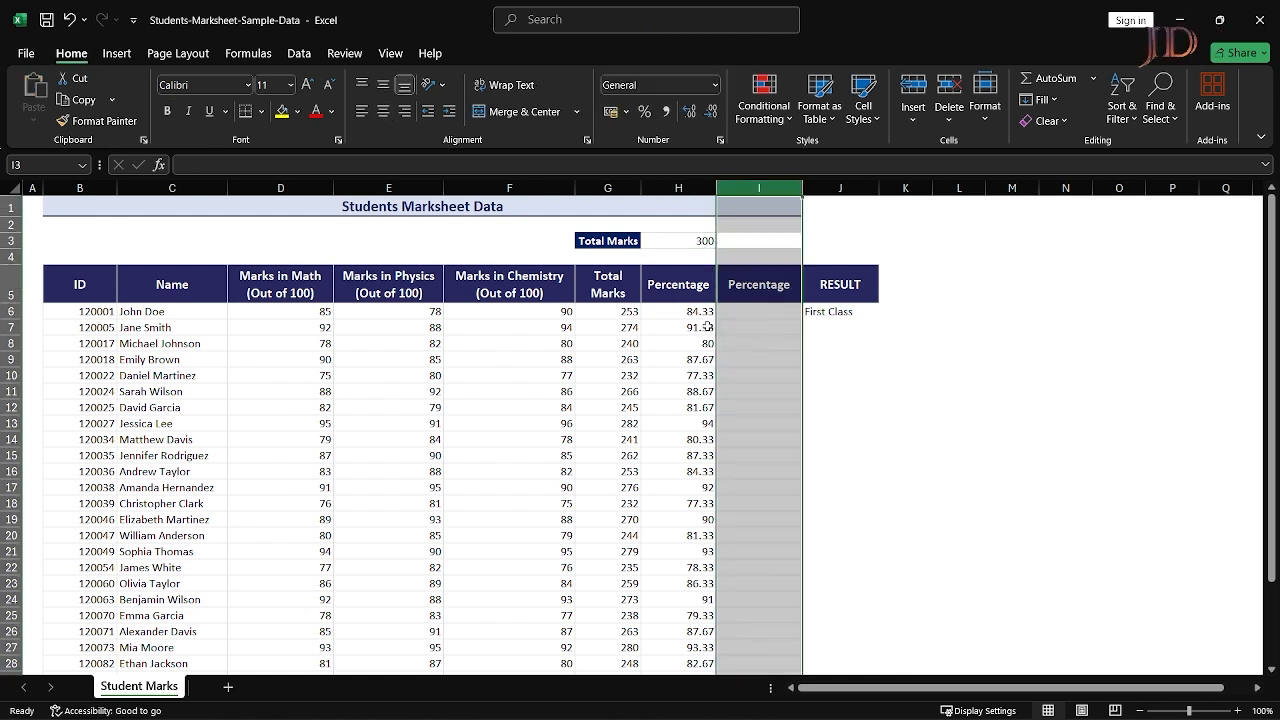
key("ctrl+minus")
key("Left")
- Copy the I6 grading formula down the RESULT column through row 35
key("Down")
key("Down")
key("Down")
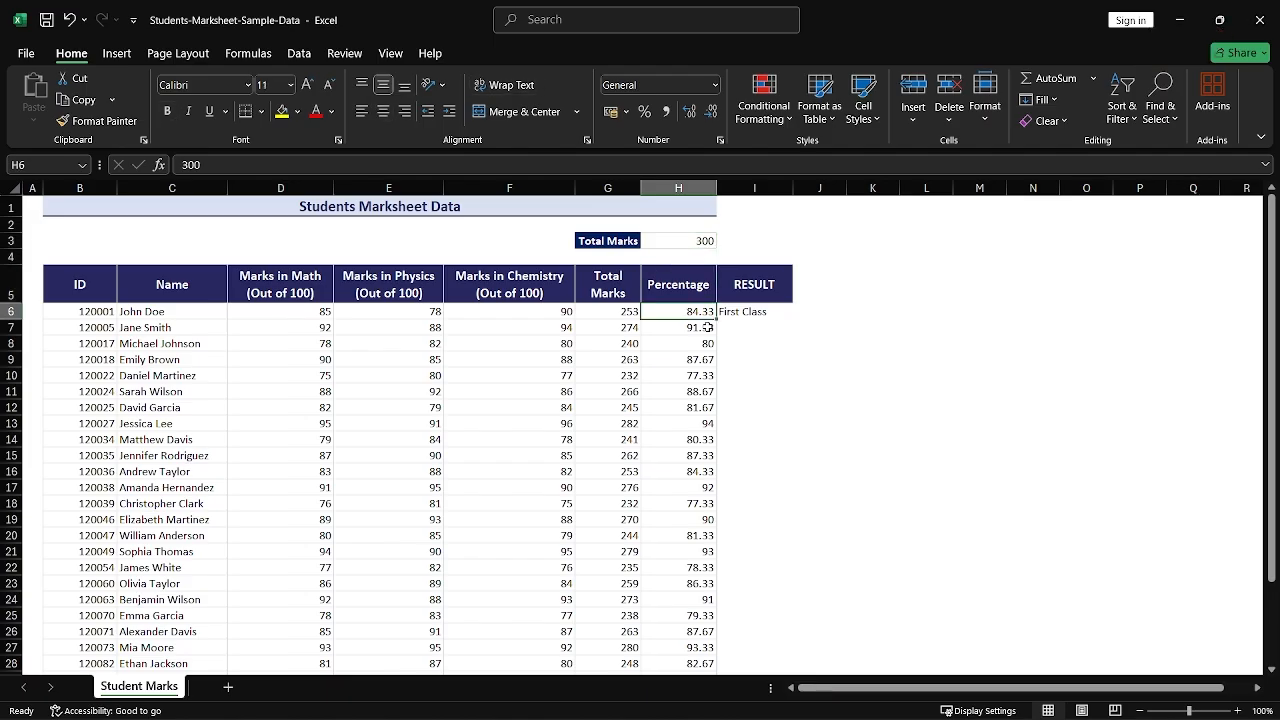
key("Right")
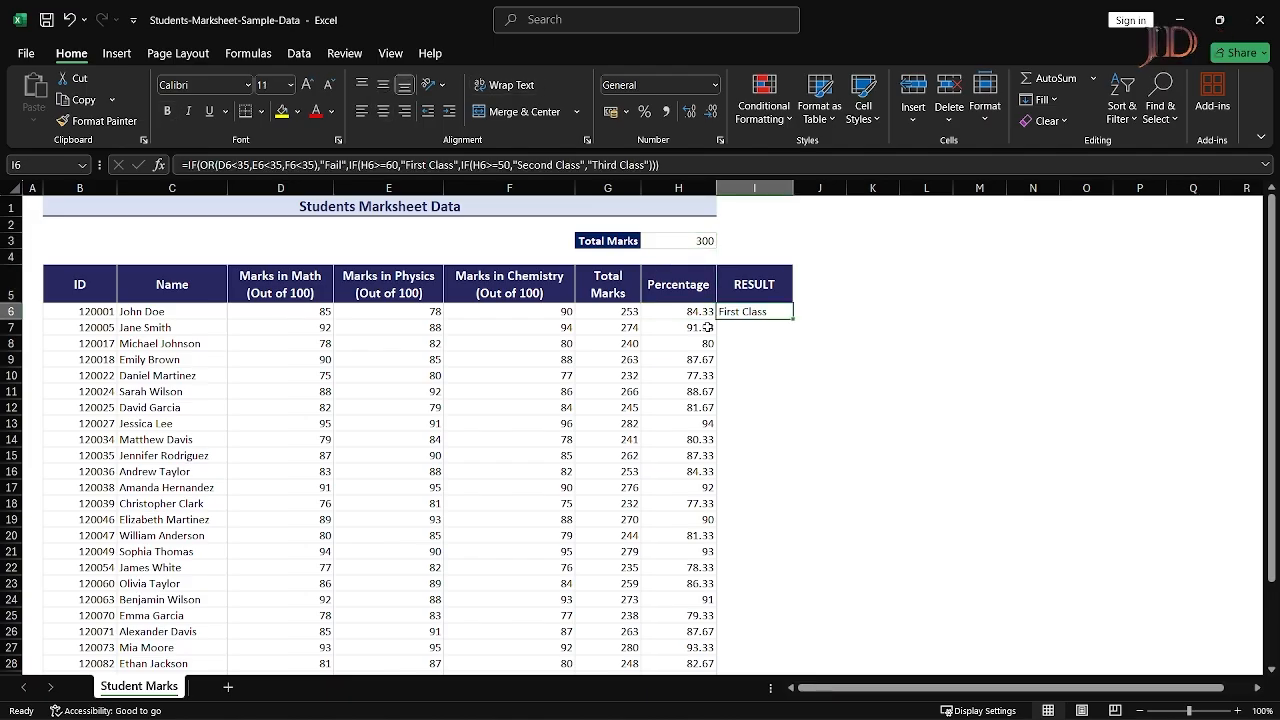
key("Left")
key("Right")
key("ctrl+c")
key("Left")
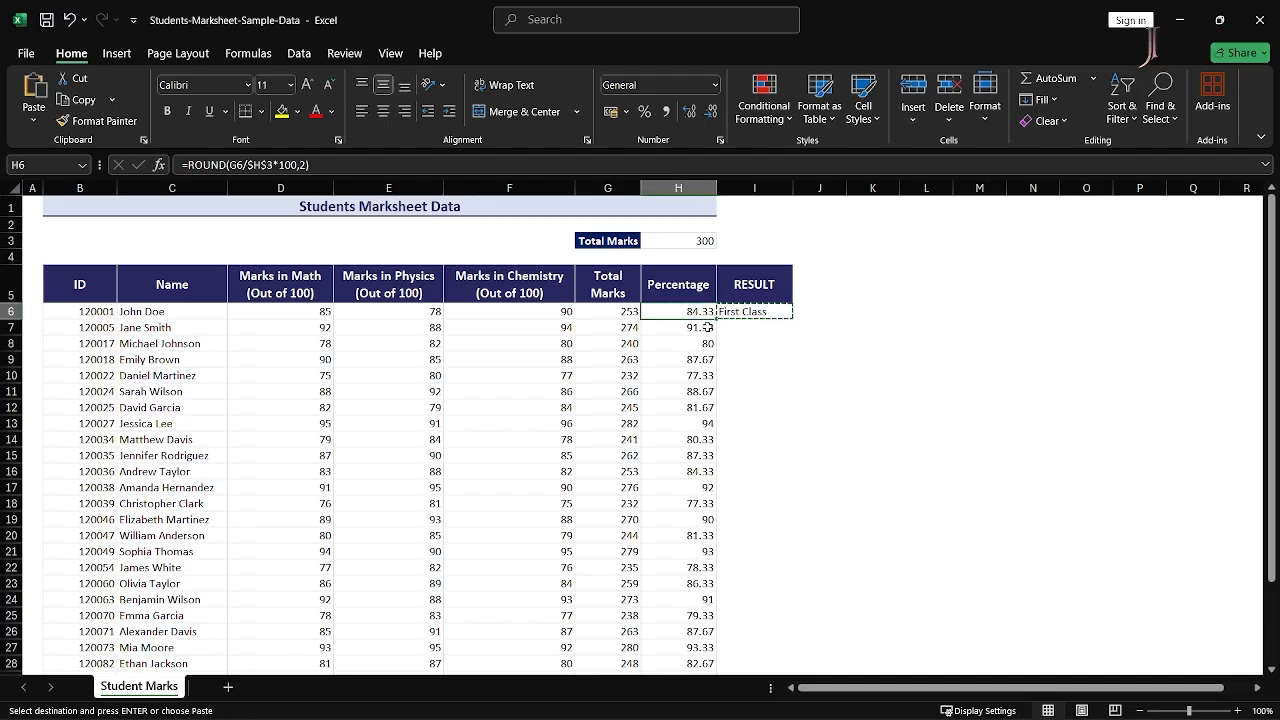
key("ctrl+shift+Down")
key("ctrl+Down")
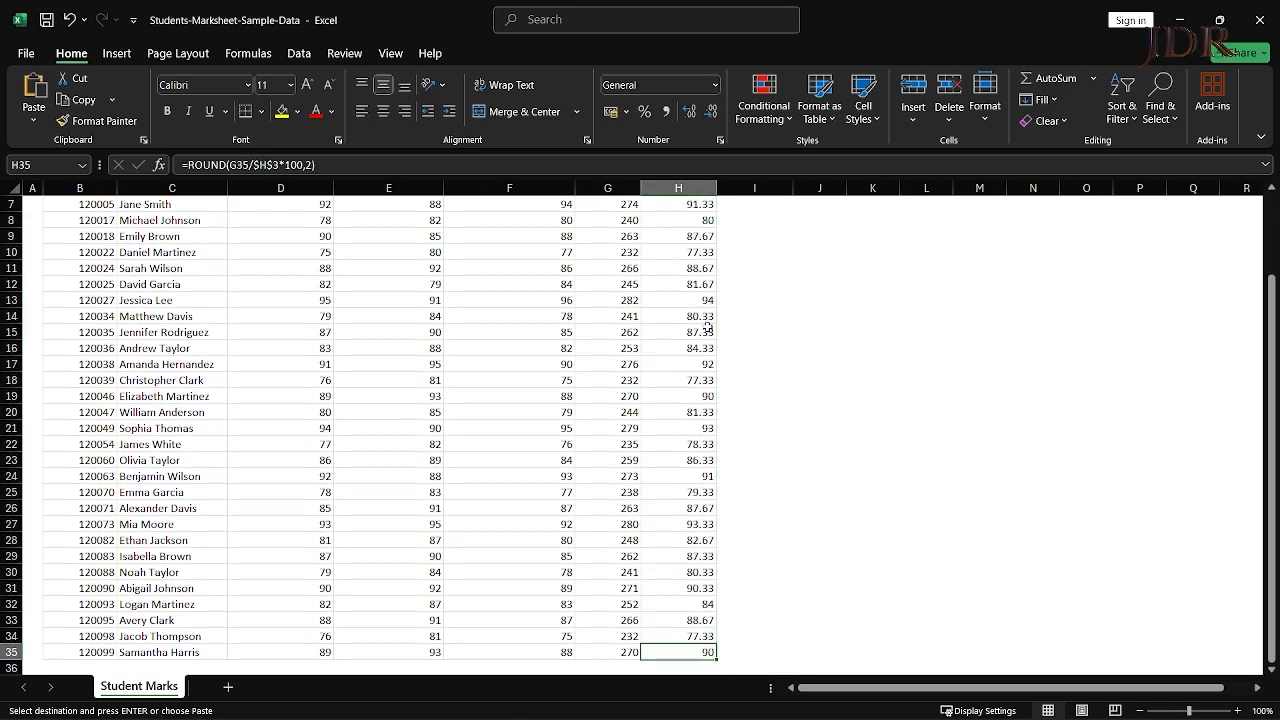
key("Right")
key("ctrl+shift+Up")
key("Return")
key("ctrl+Up")
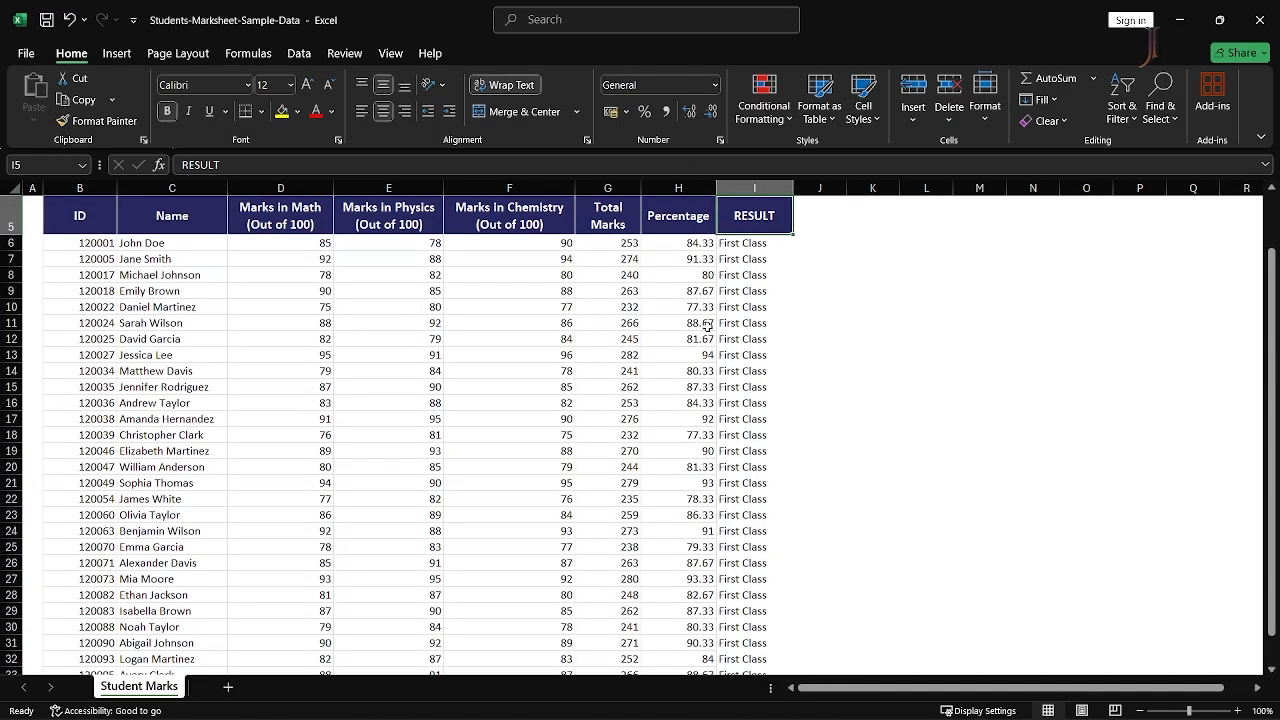
key("Down")
key("Down")
key("Down")
key("Down")
key("Left")
- Change row 7's Physics mark to 30 so its RESULT becomes Fail
key("Up")
key("Up")
key("Up")
key("Left")
key("Left")
key("Left")
key("Down")
key("Up")
key("Down")
key("Down")
key("Up")
key("Up")
type("30")
key("Return")
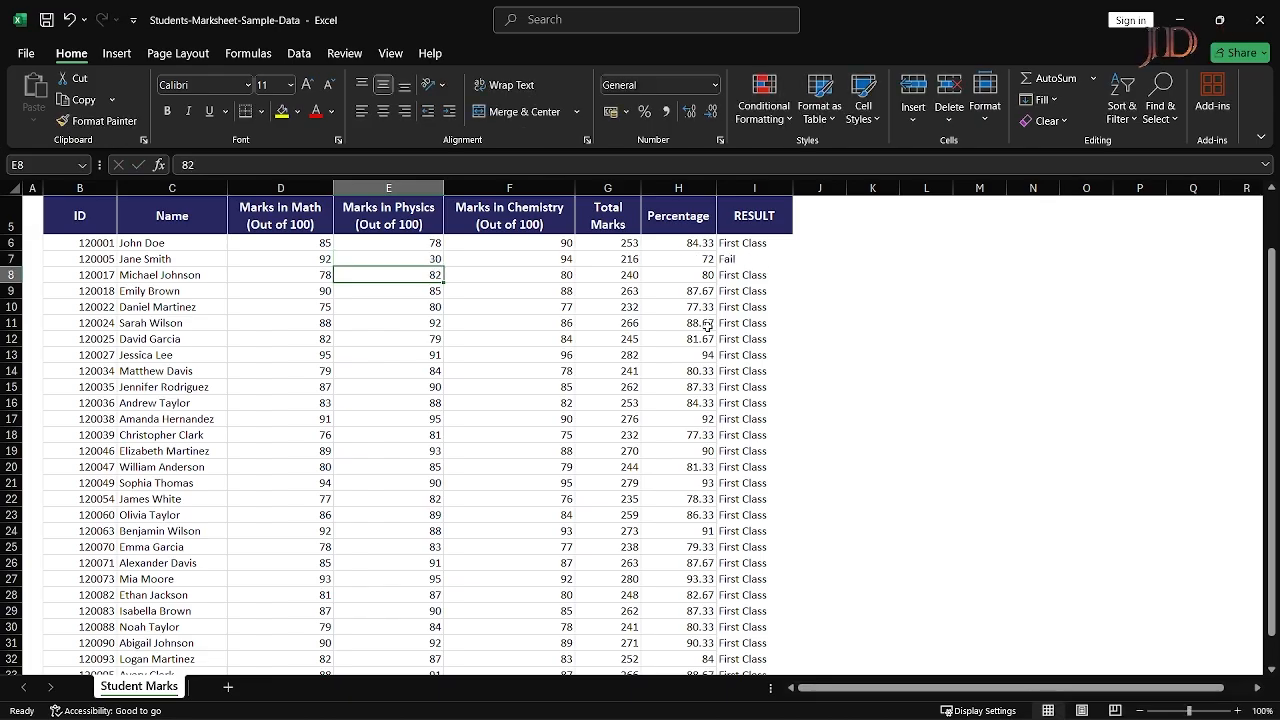
- Enter 60 as row 11's Physics mark and 50 as its Chemistry mark
key("Up")
key("Right")
key("Right")
key("Right")
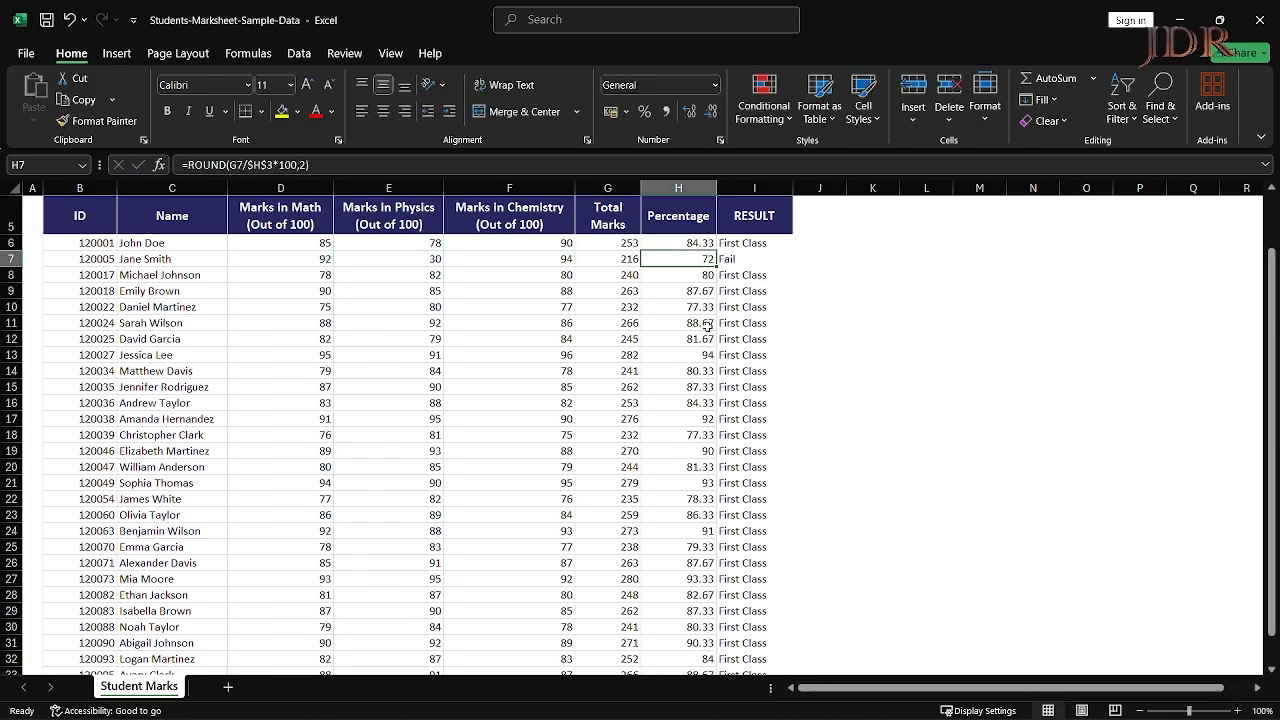
key("Right")
key("Left")
key("Left")
key("Left")
key("Left")
key("Down")
key("Down")
key("Down")
key("Down")
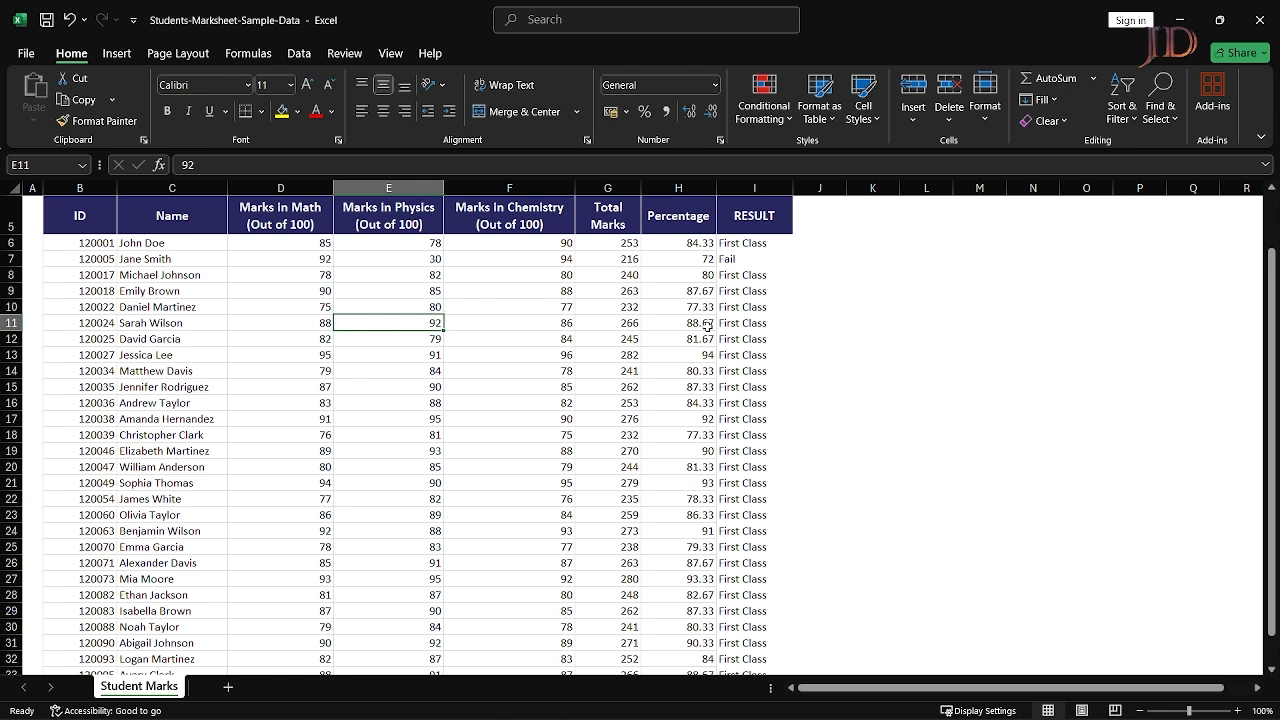
type("60")
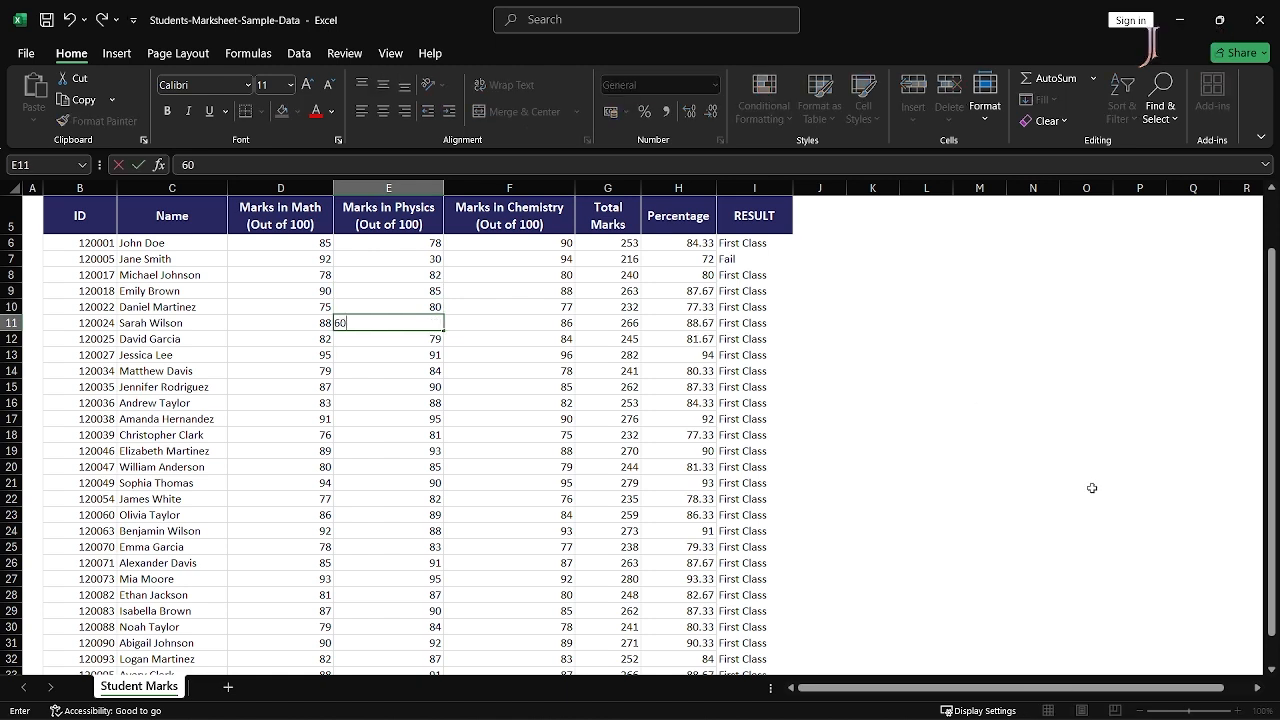
key("Return")
key("Up")
key("Right")
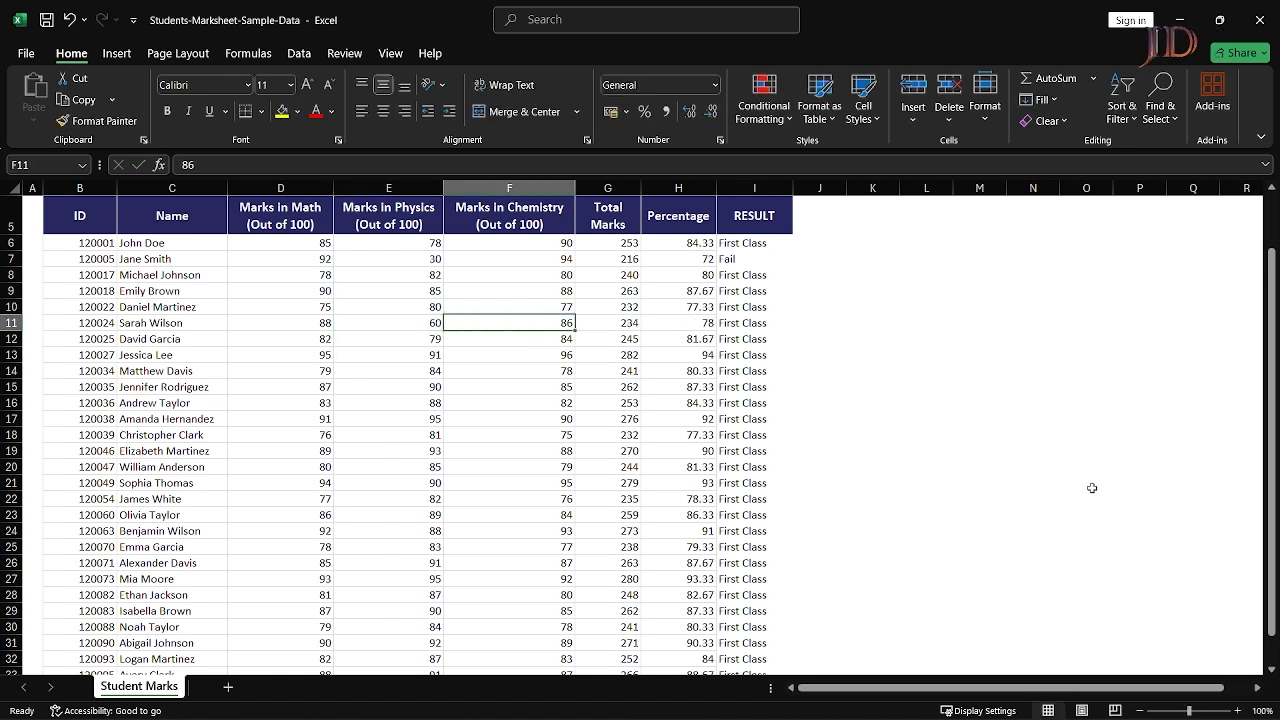
type("50")
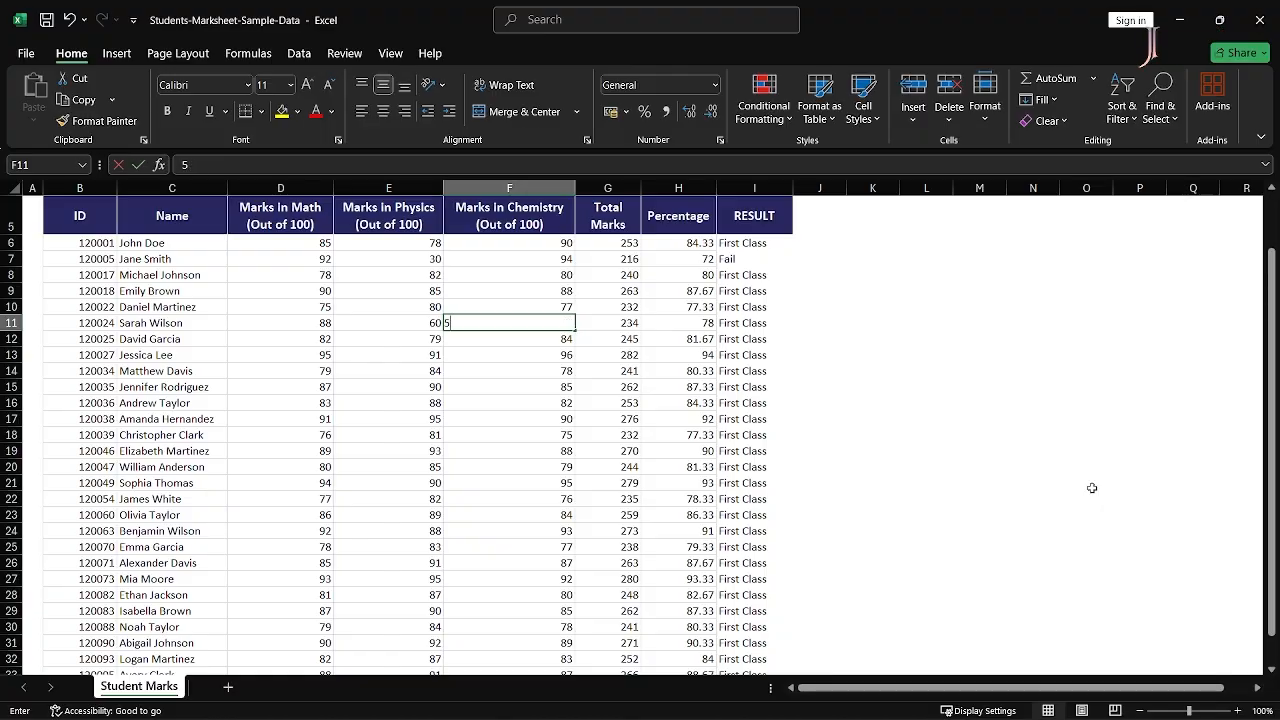
key("Return")
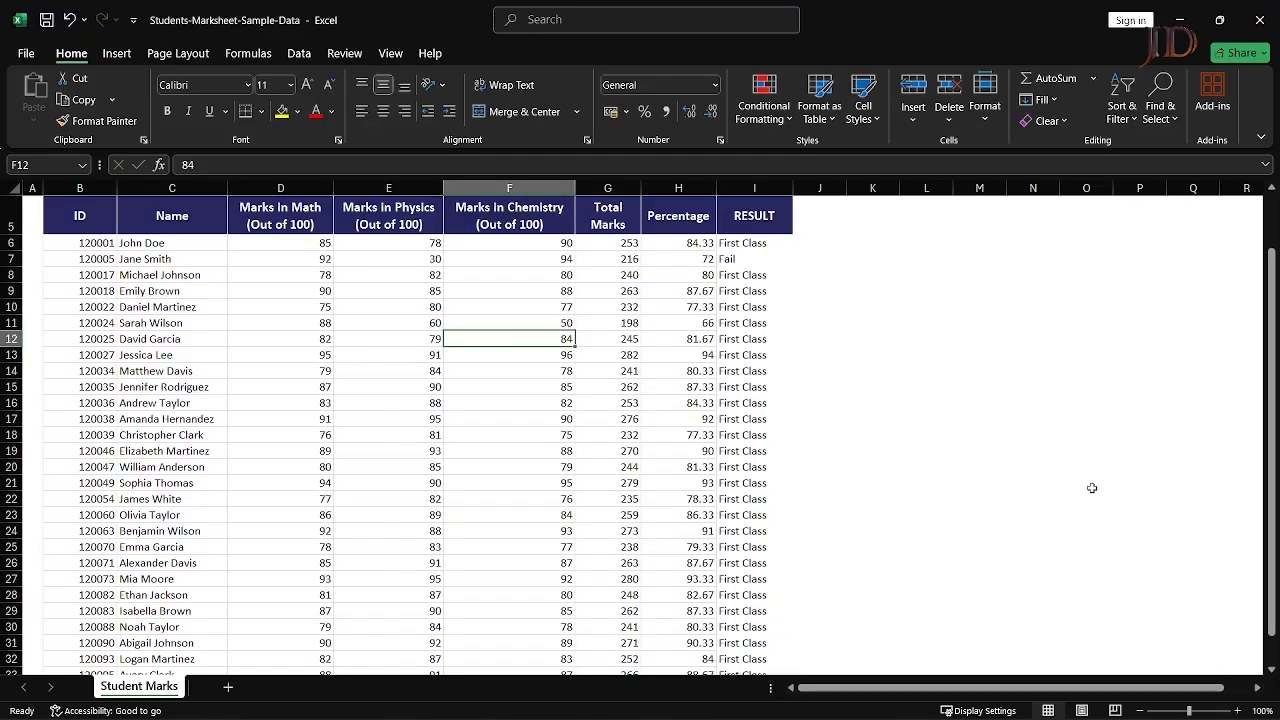
- Set row 11's Math mark to 40, giving total 150, 50% and Second Class
key("Up")
key("Right")
key("Left")
key("Left")
key("Left")
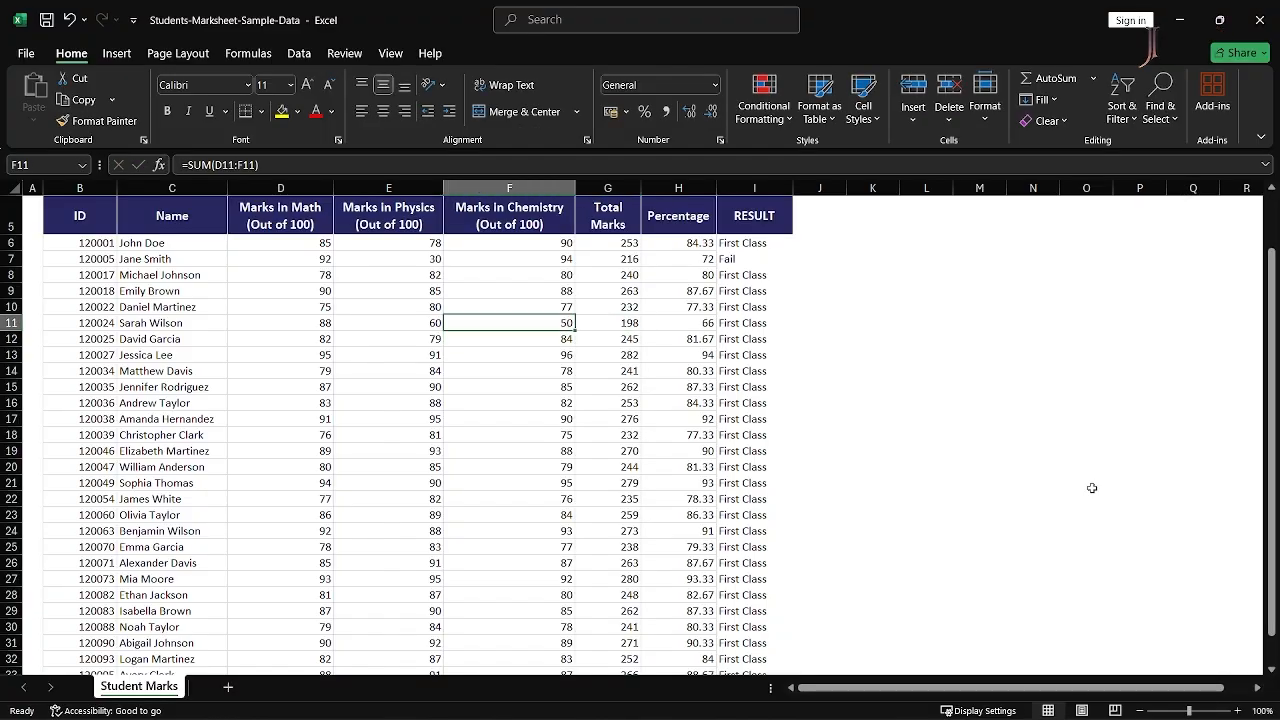
type("40")
key("Return")
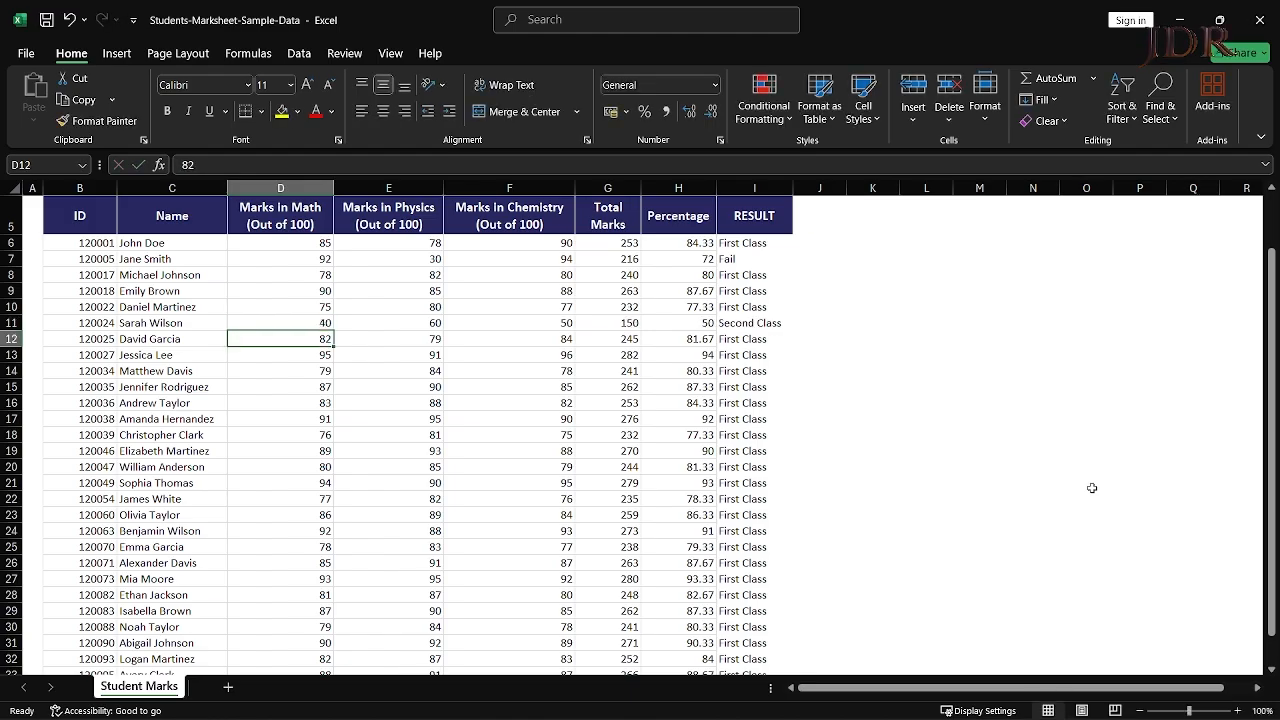
key("Up")
key("Right")
key("Right")
key("Right")
key("Right")
key("Right")
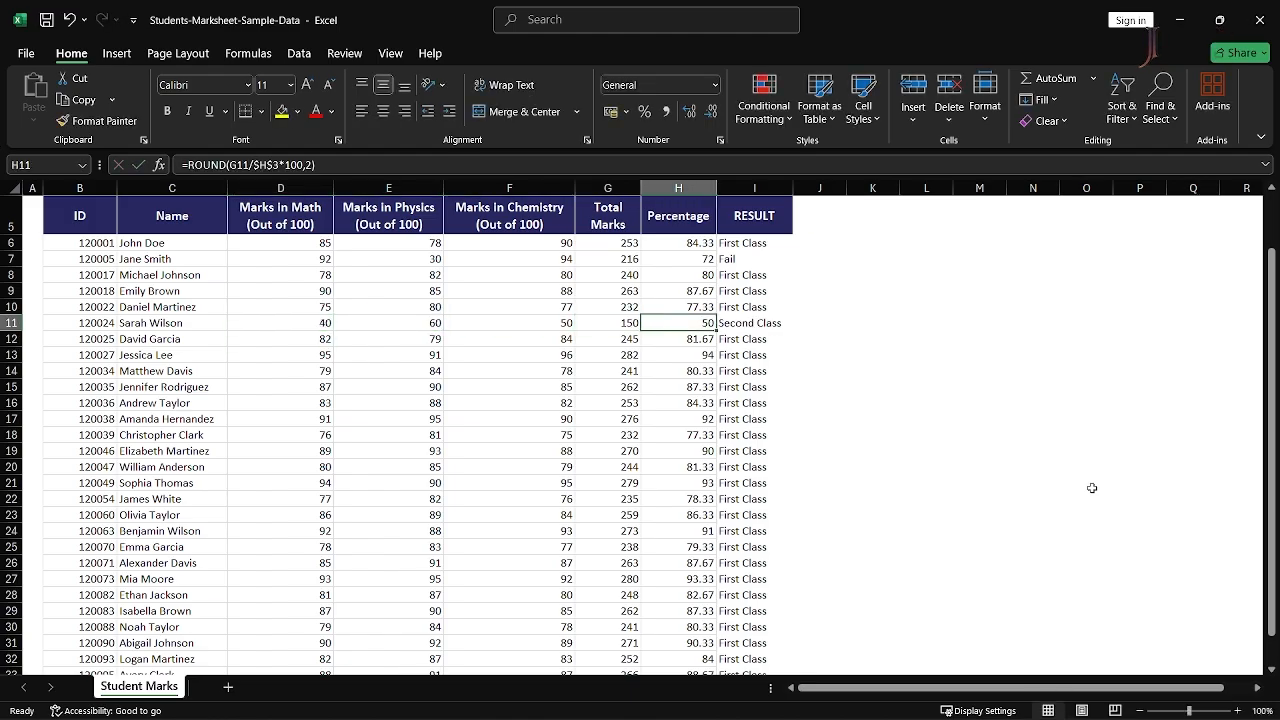
key("Left")
key("Left")
key("Down")
key("Down")
key("Down")
- Enter row 14's Math mark 60 and Physics mark 50
key("Left")
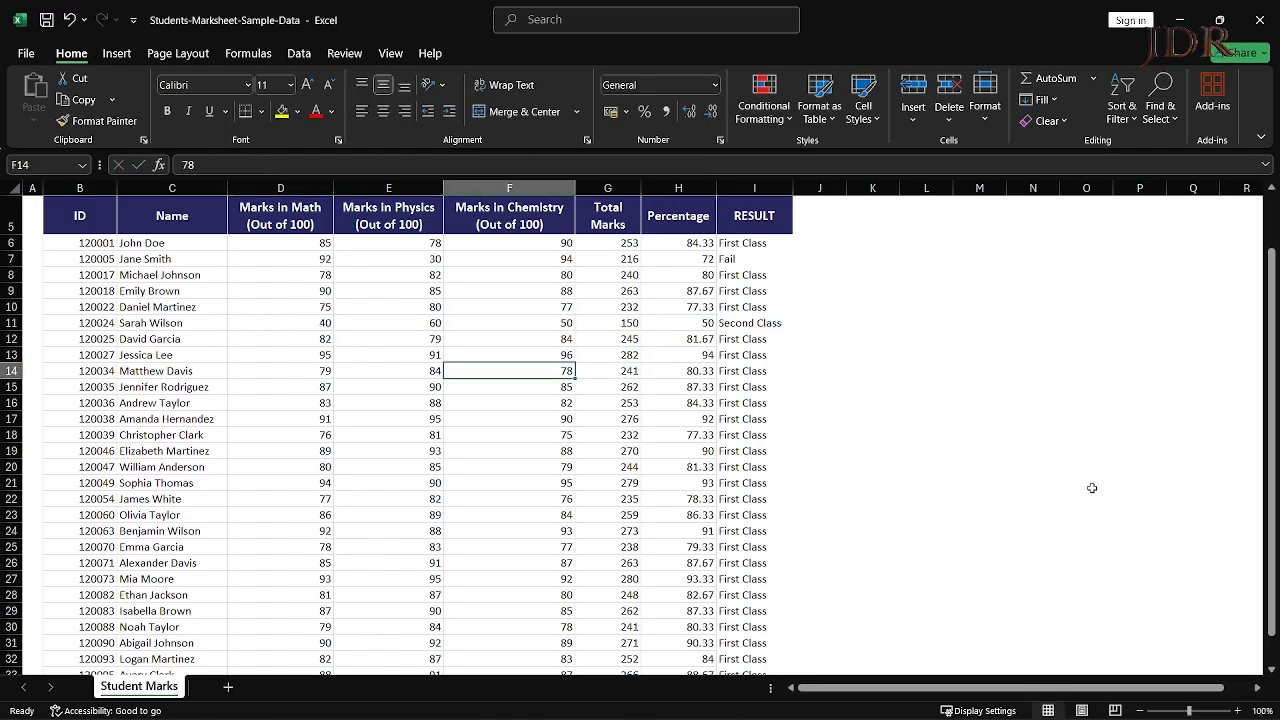
key("Left")
key("Left")
type("60")
key("Return")
key("Up")
key("Right")
type("40")
key("Right")
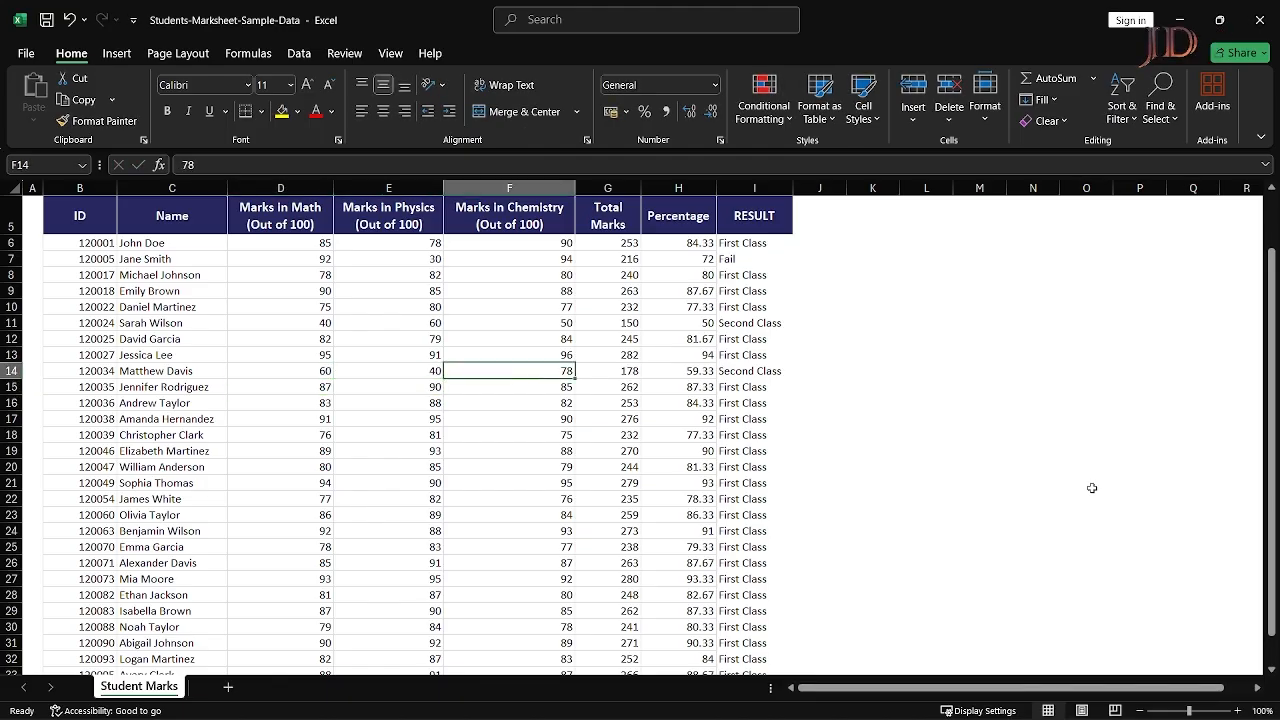
key("Left")
type("50")
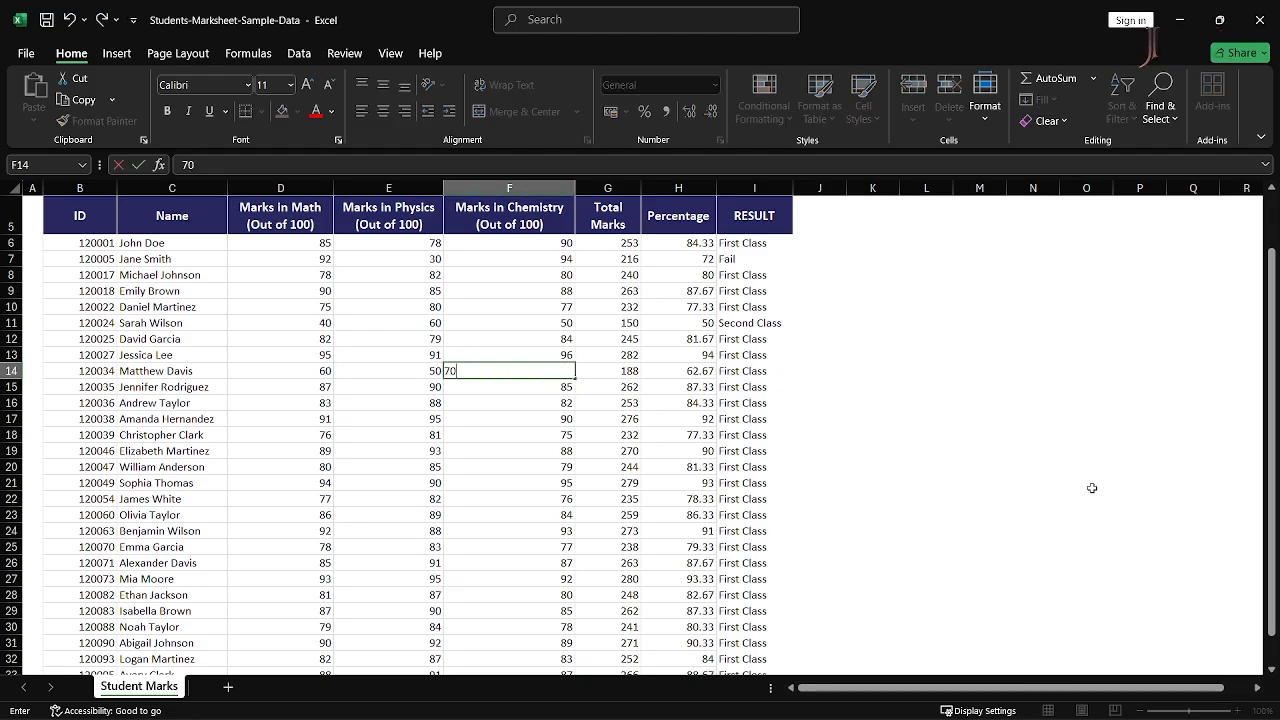
key("Right")
- Set row 14's Chemistry mark to 56, giving 55.33% and Second Class
type("70")
key("Return")
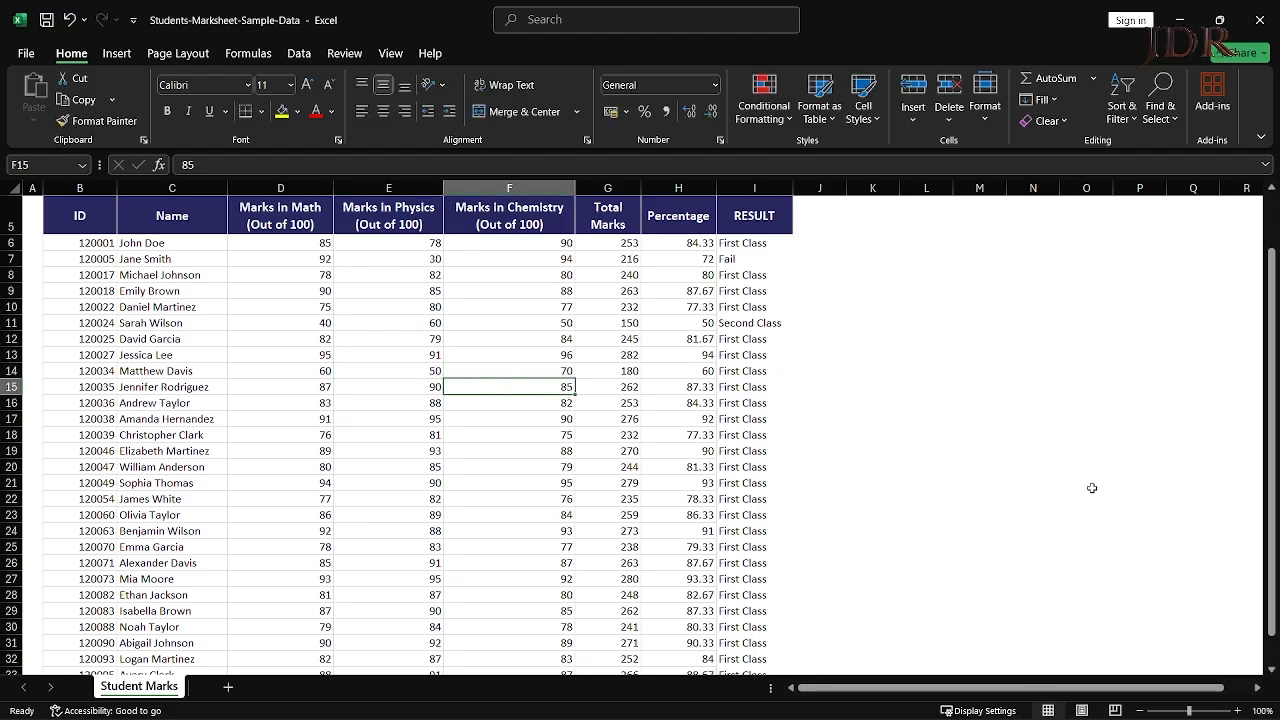
key("Up")
type("56")
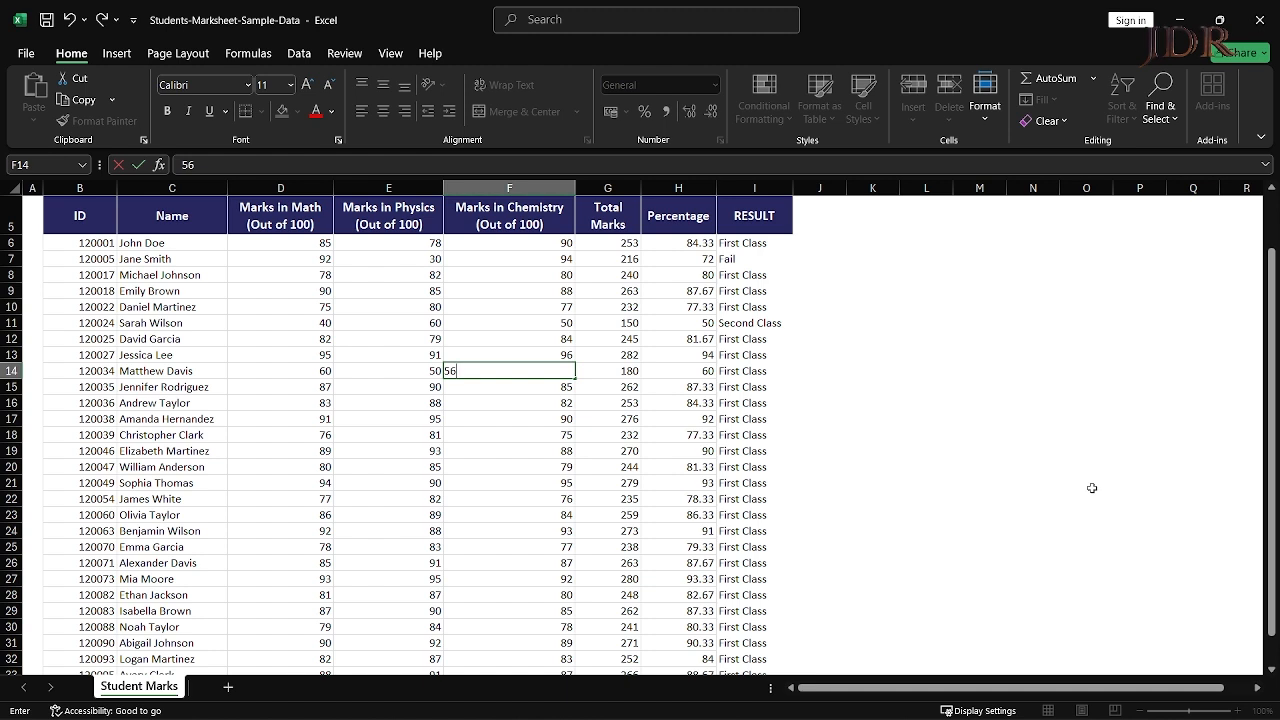
key("Return")
key("Up")
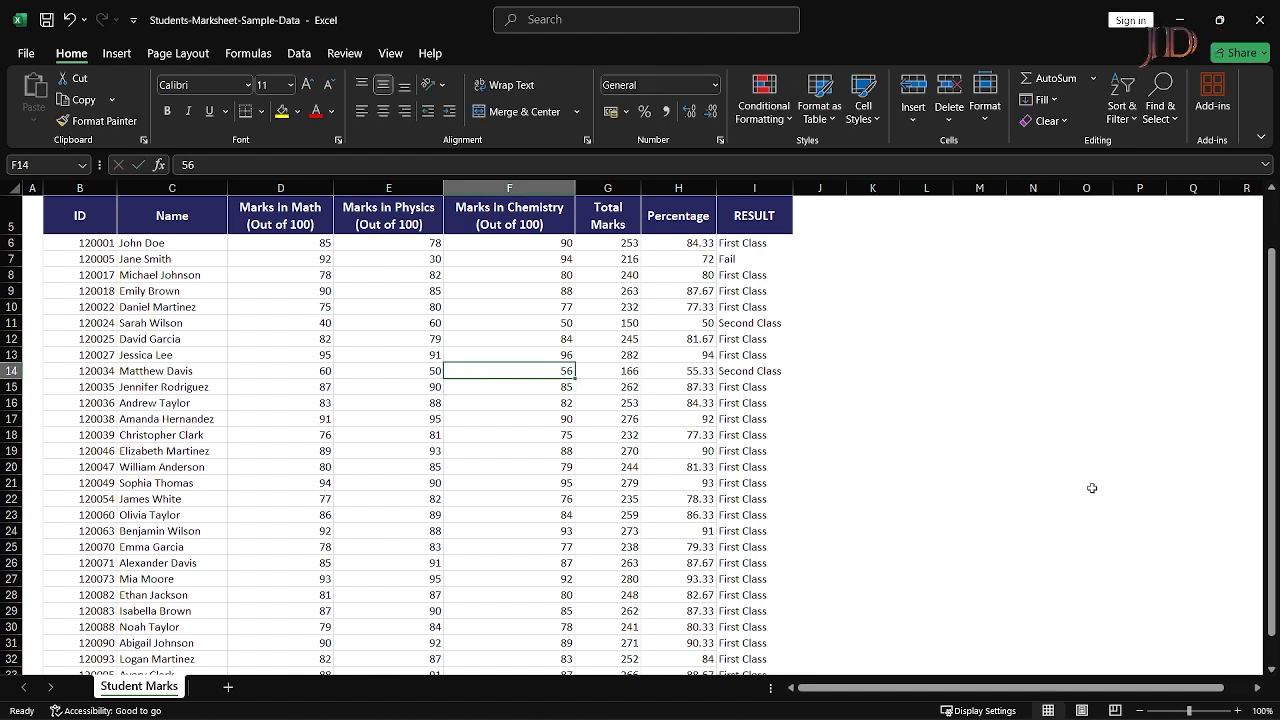
- Enter 35 for all three marks in row 16, totalling 105 and graded Third Class
key("Down")
key("Down")
key("Left")
key("Left")
type("35")
key("Return")
key("Up")
key("Right")
type("35")
key("Return")
key("Up")
key("Right")
type("35")
key("Return")
key("Up")
key("Right")
key("Right")
key("Right")
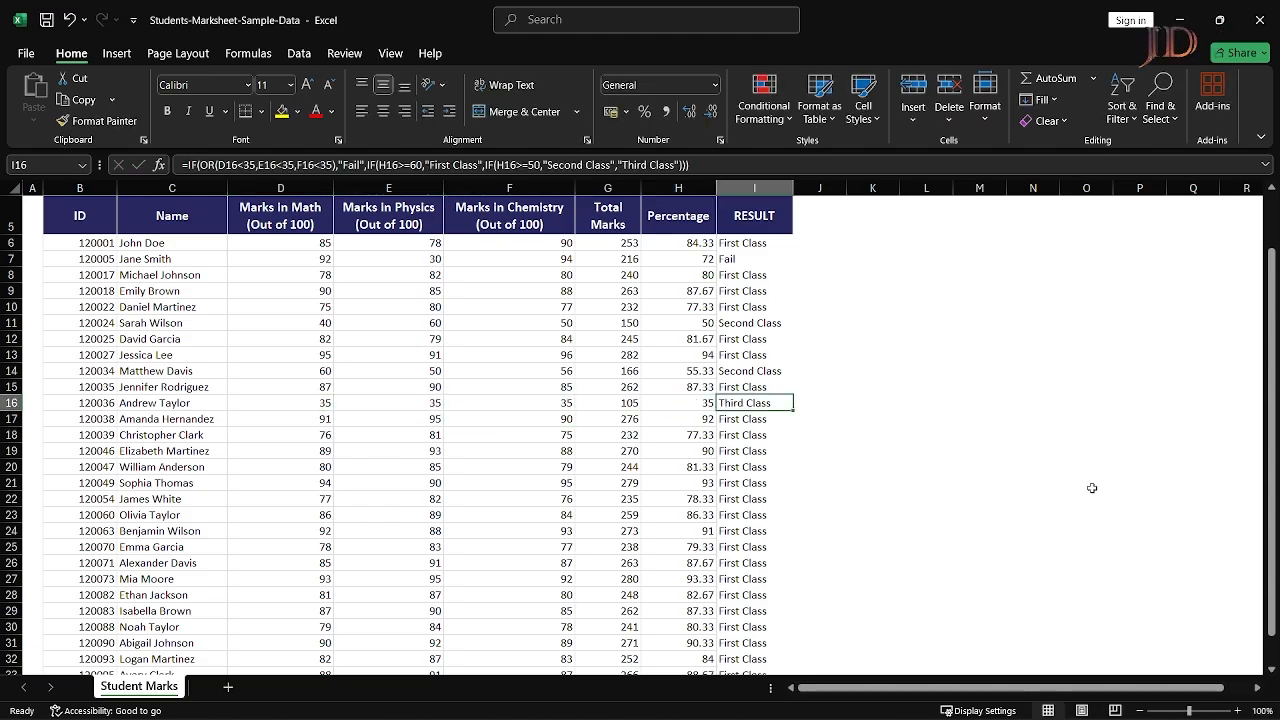
- Test 34 in row 16's Chemistry mark to get Fail, then restore it to 35
key("Left")
key("Left")
key("Left")
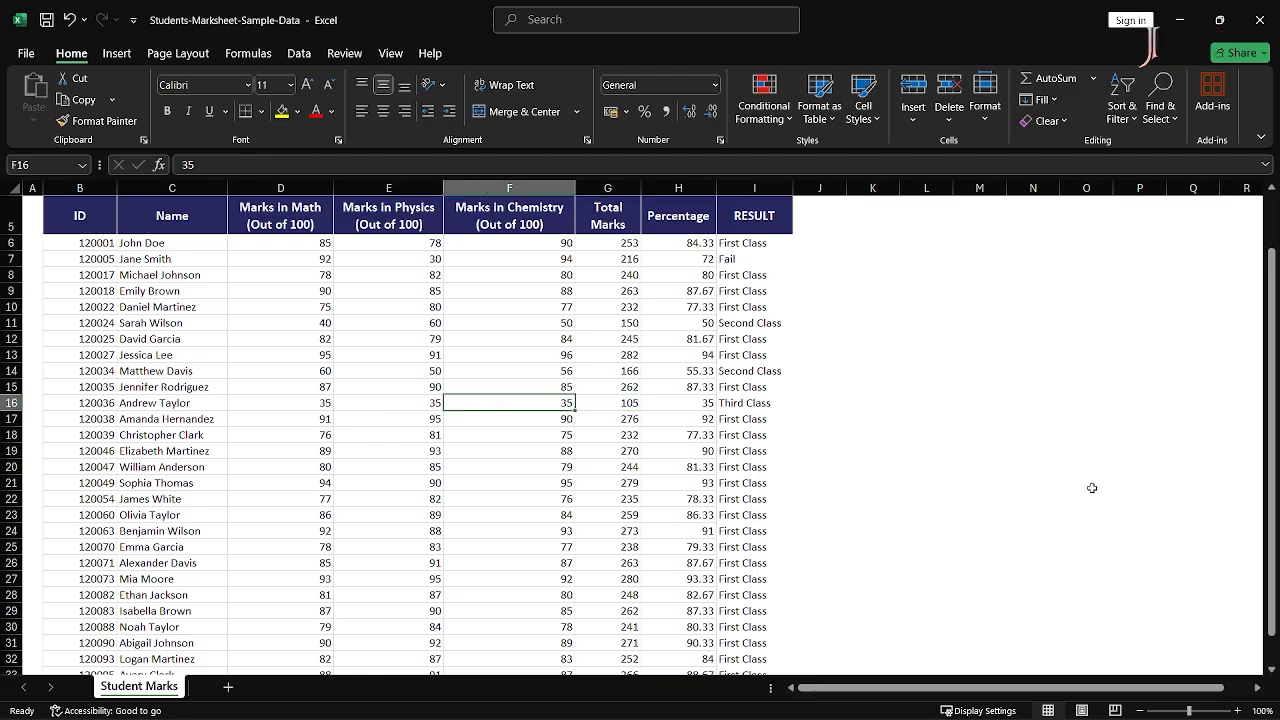
type("34")
key("Return")
key("Up")
key("Right")
key("Right")
key("Right")
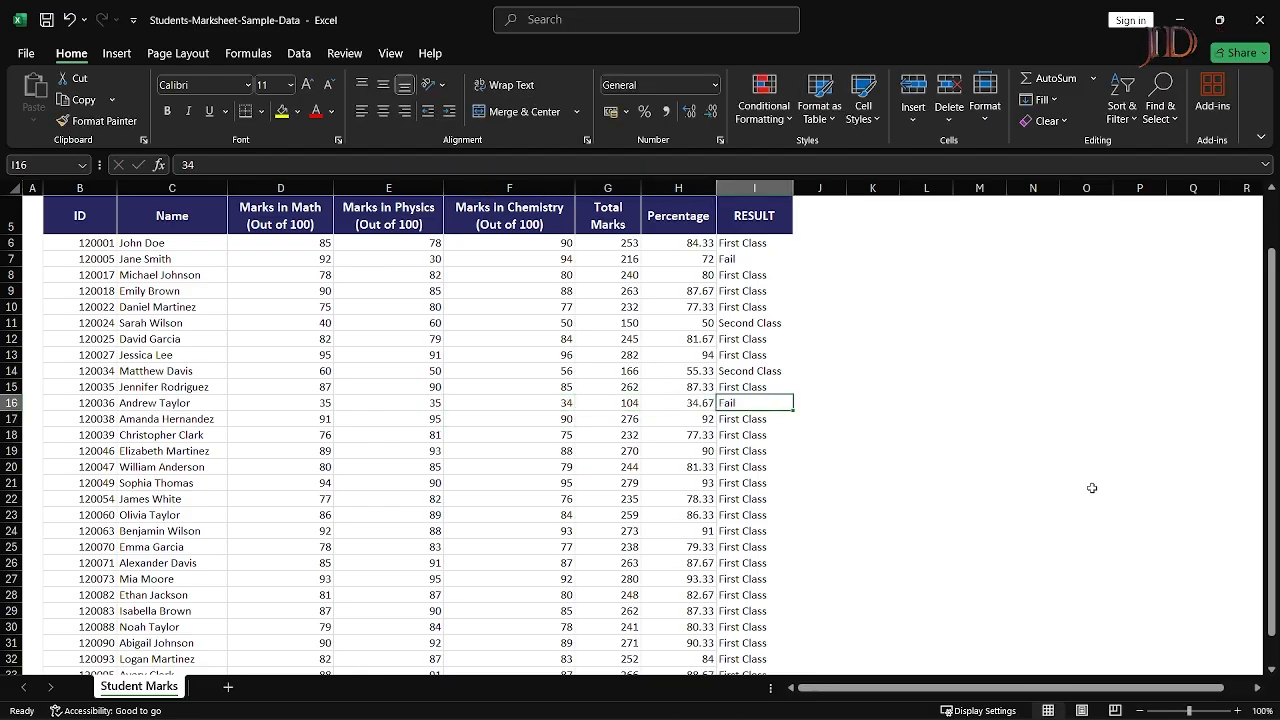
key("Left")
key("Left")
key("Left")
type("35")
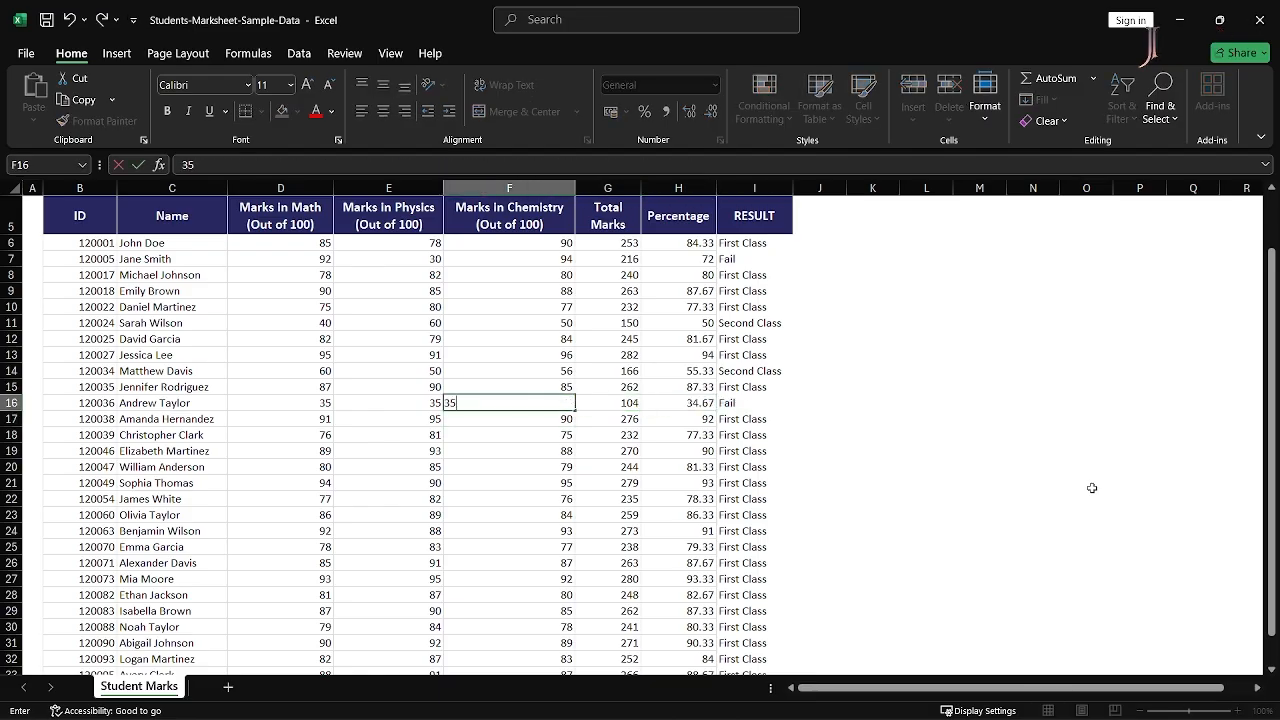
key("Return")
key("Up")
key("Up")
key("Up")
key("Up")
key("Up")
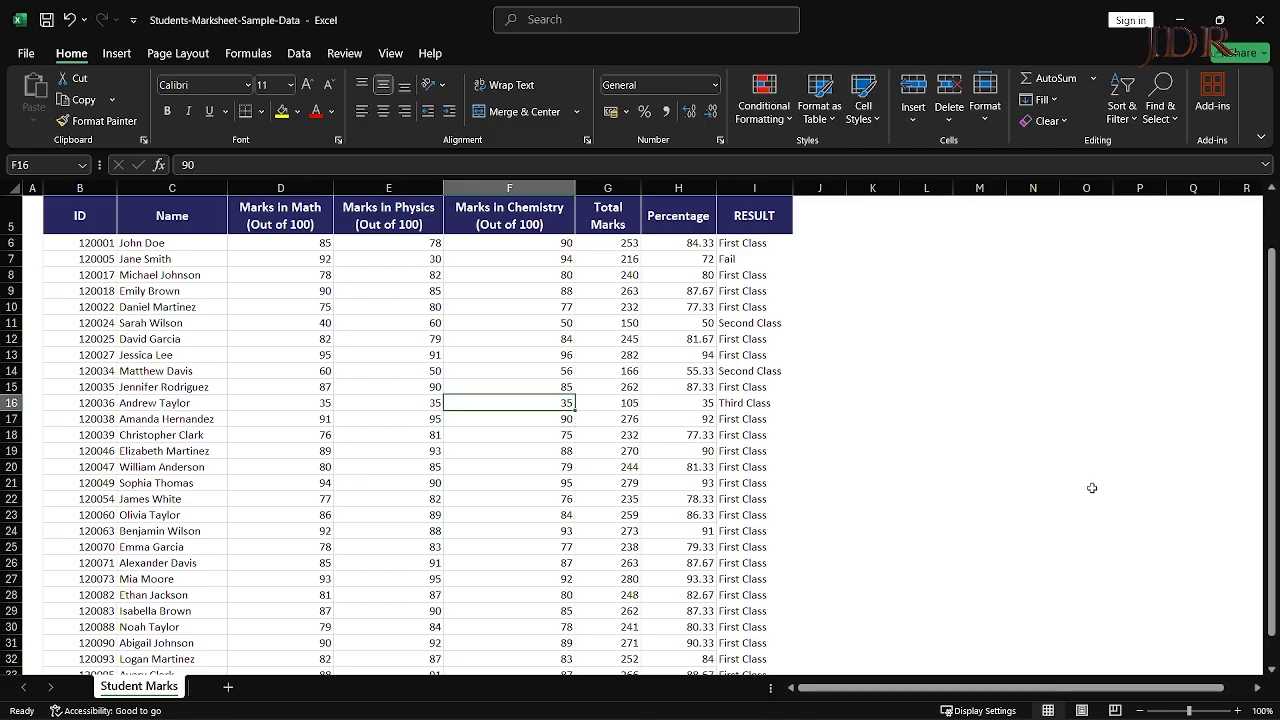
key("Up")
key("Right")
key("Right")
key("Right")
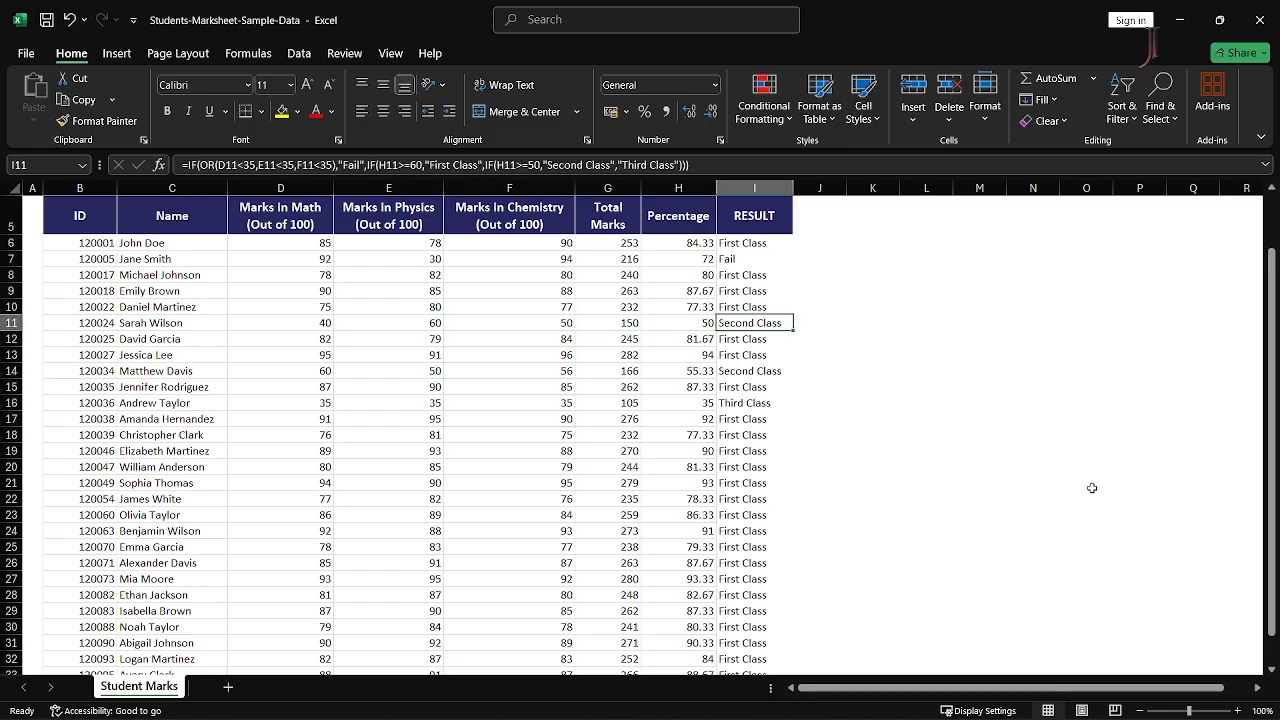
key("Up")
key("Up")
key("Up")
key("Up")
key("Up")
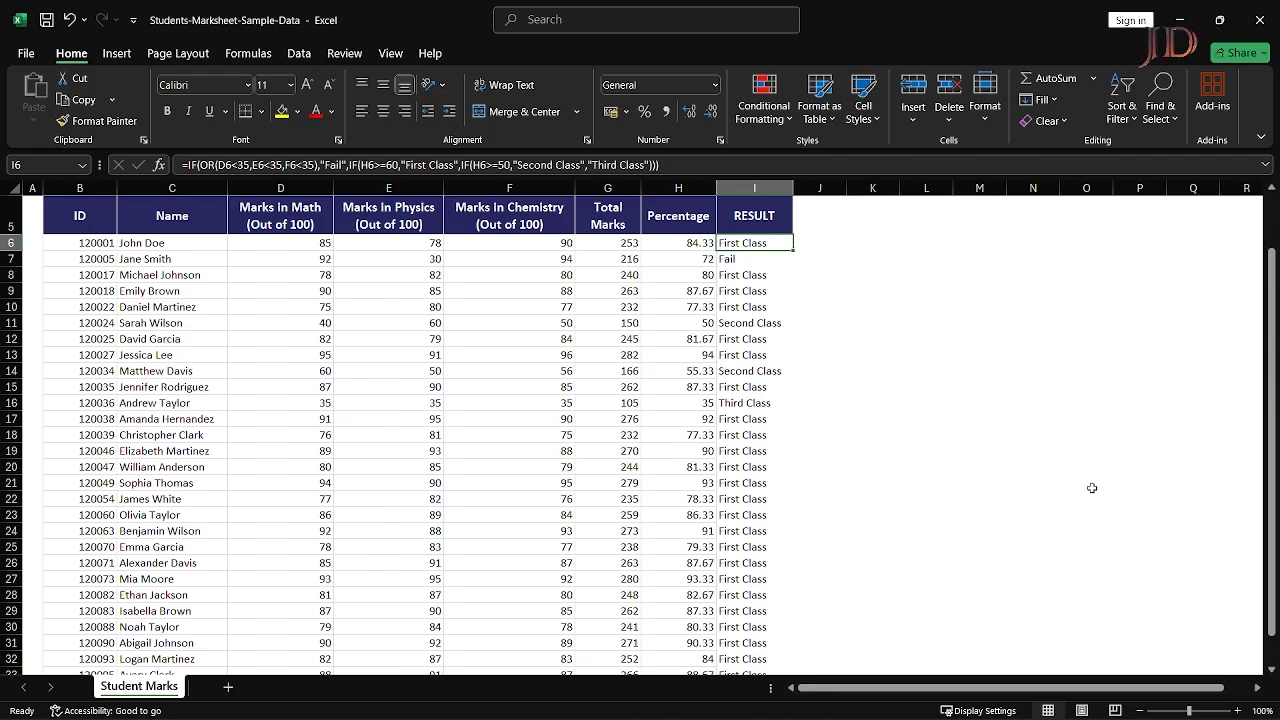
key("Down")
key("Down")
key("Down")
key("Up")
key("Up")
key("Up")
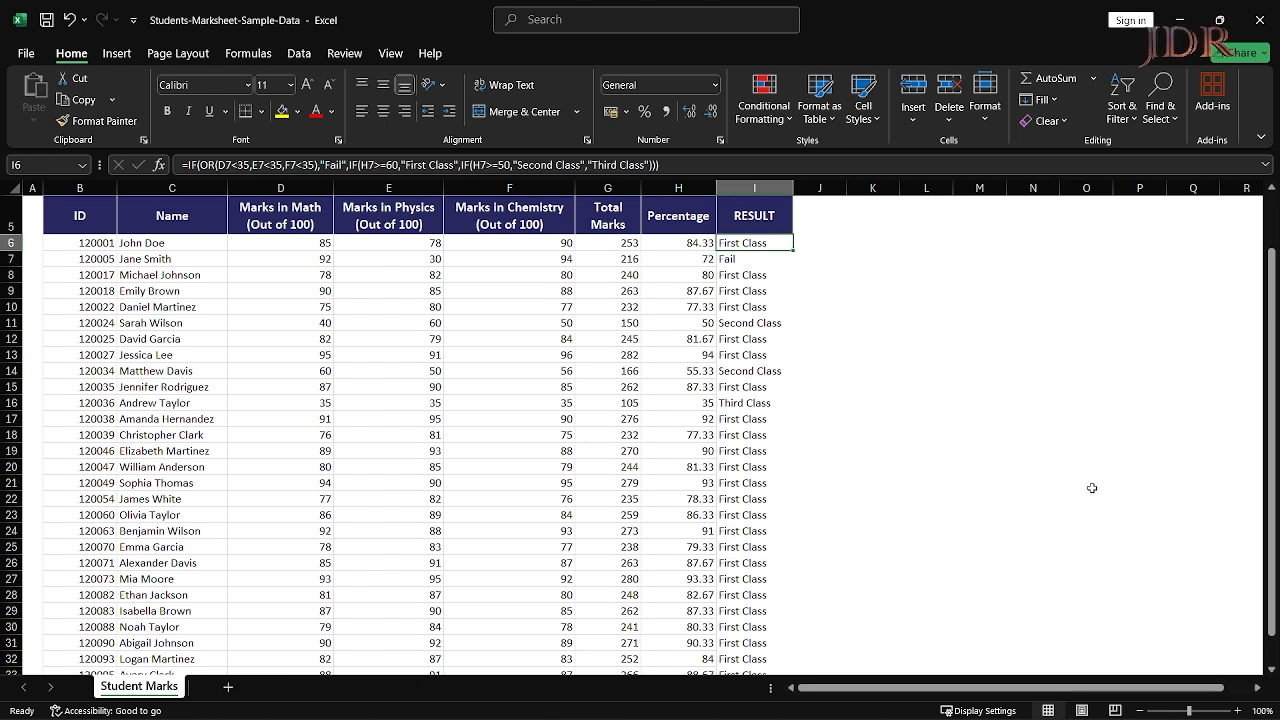